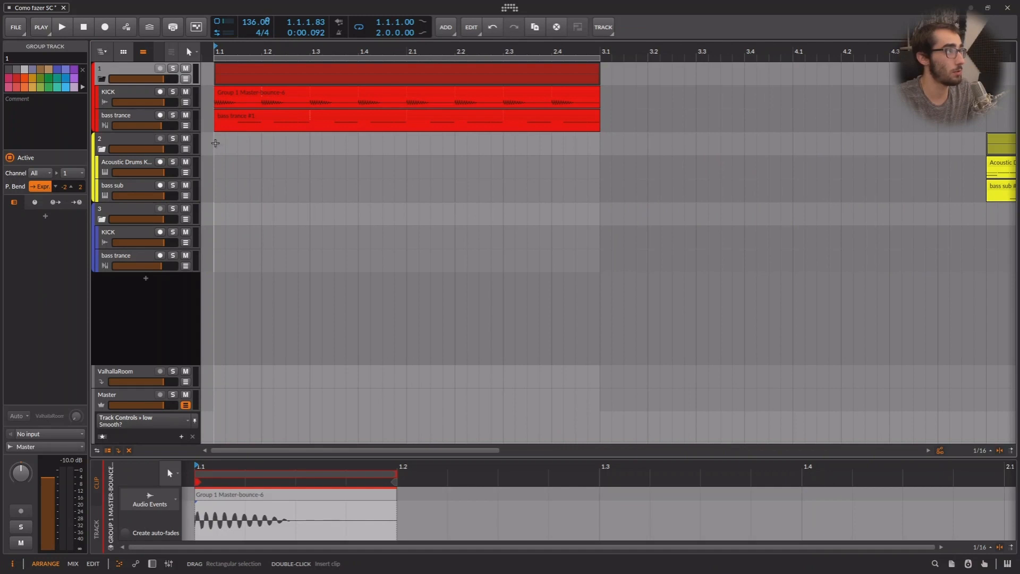
# Step: Play the red group's kick and bass trance clips from bar 1, and stop after listening
pyautogui.click(215, 143)
pyautogui.press('space')
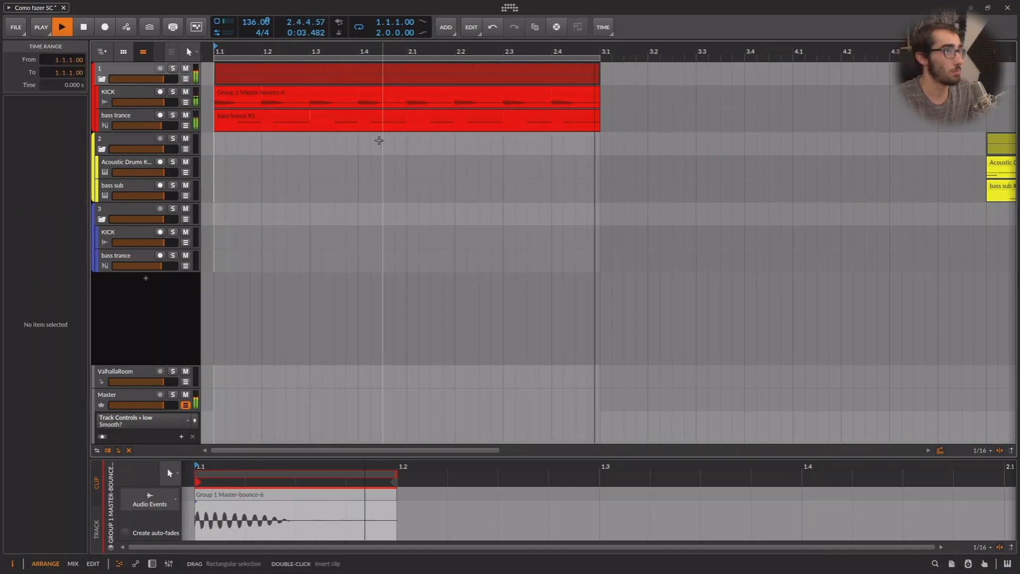
pyautogui.press('space')
# Step: Play the blue group's kick and bass trance clips from bar 9, and stop after listening
pyautogui.click(433, 49)
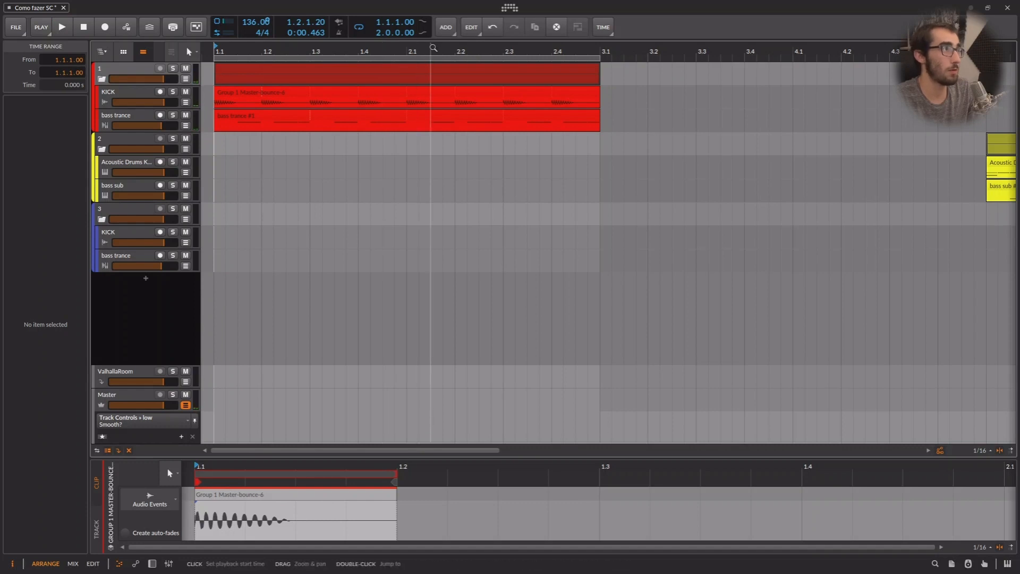
pyautogui.moveTo(434, 47); pyautogui.dragTo(283, 48)
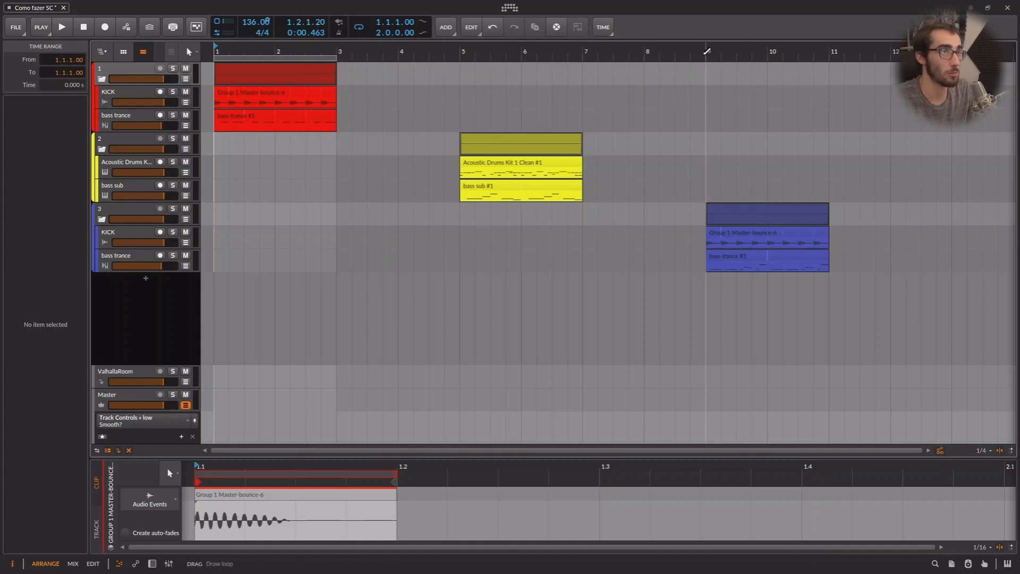
pyautogui.click(709, 73)
pyautogui.press('space')
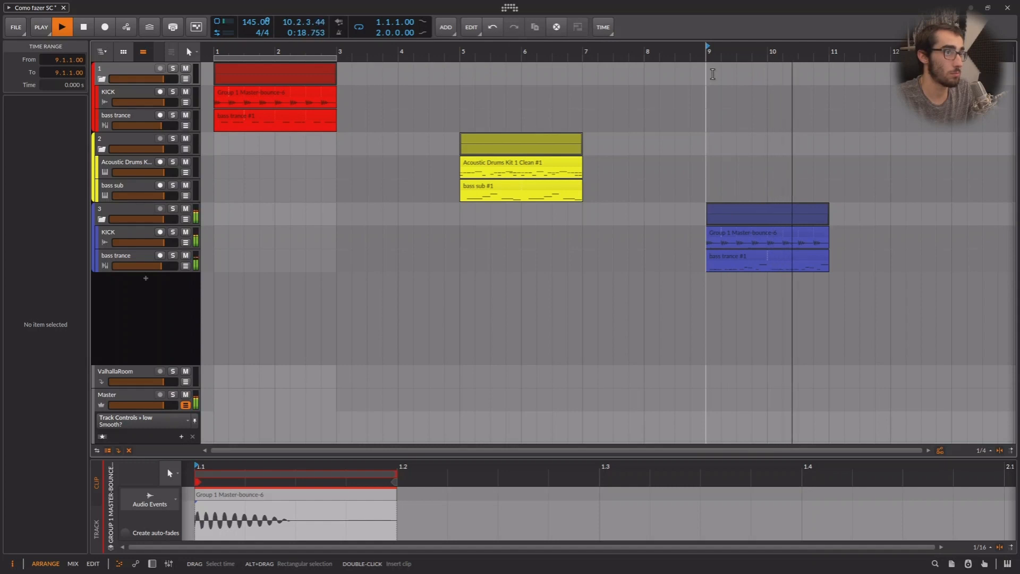
pyautogui.press('space')
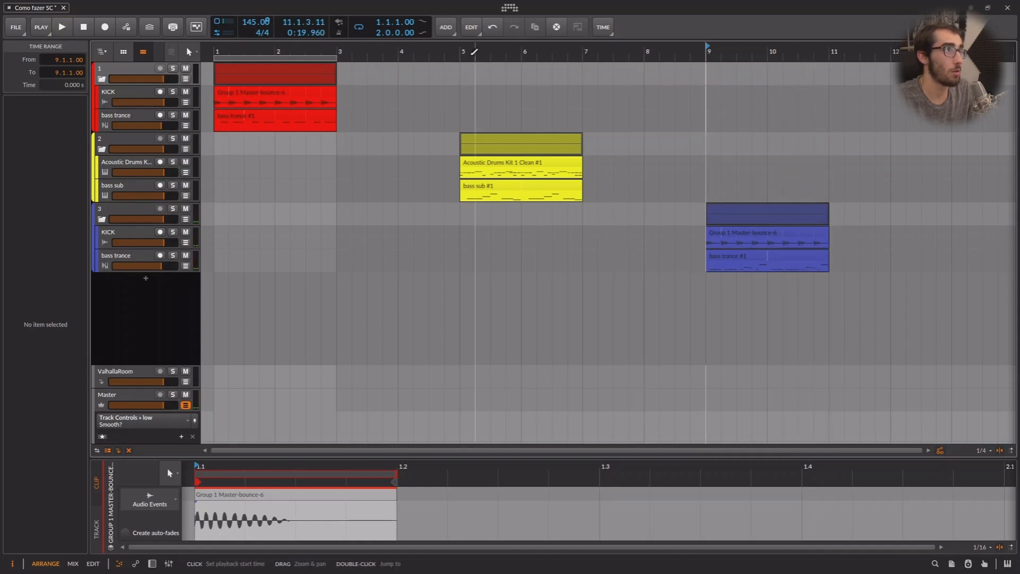
# Step: Play the yellow group's acoustic drums and bass sub clips from bar 5, and stop after listening
pyautogui.click(465, 51)
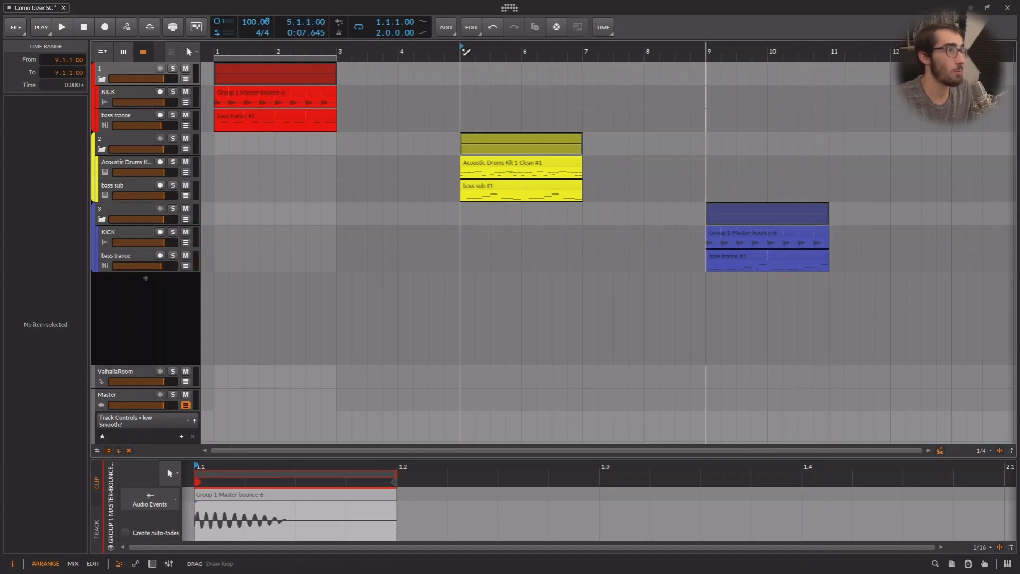
pyautogui.press('space')
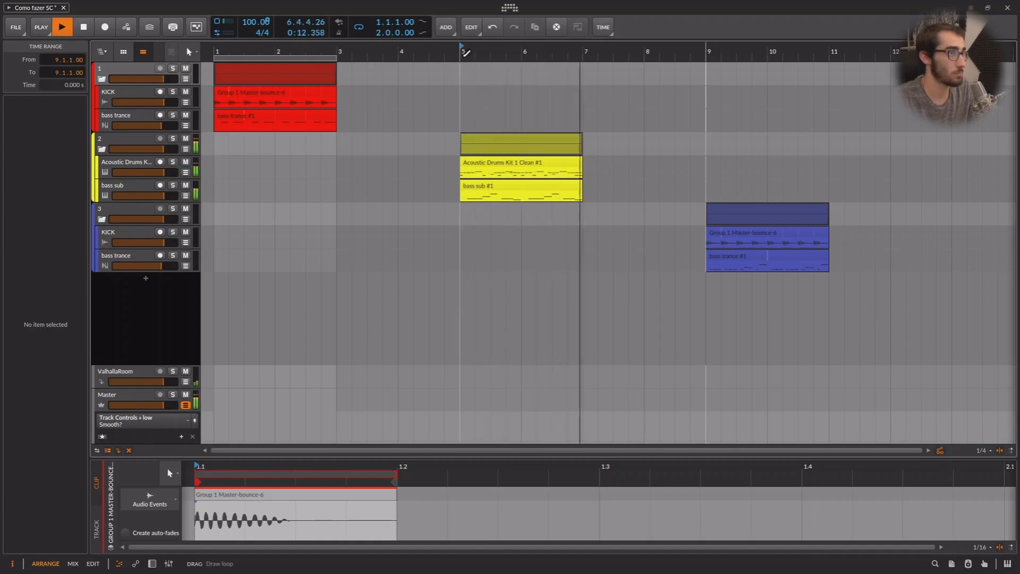
pyautogui.press('space')
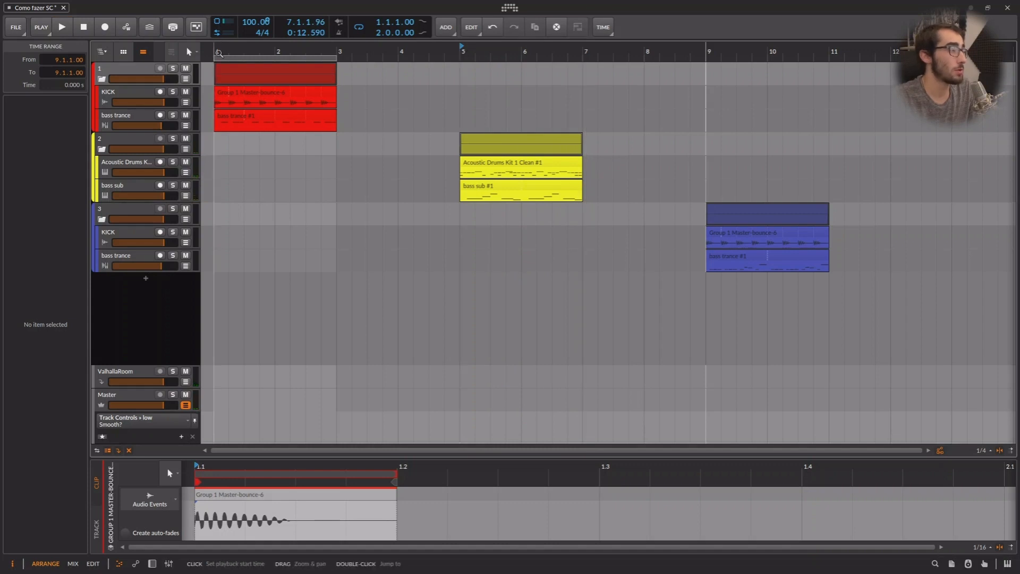
# Step: Show the device chain of group 1's bass trance track in the mixer view and open its PSYSCOPE plug-in window
pyautogui.doubleClick(112, 72)
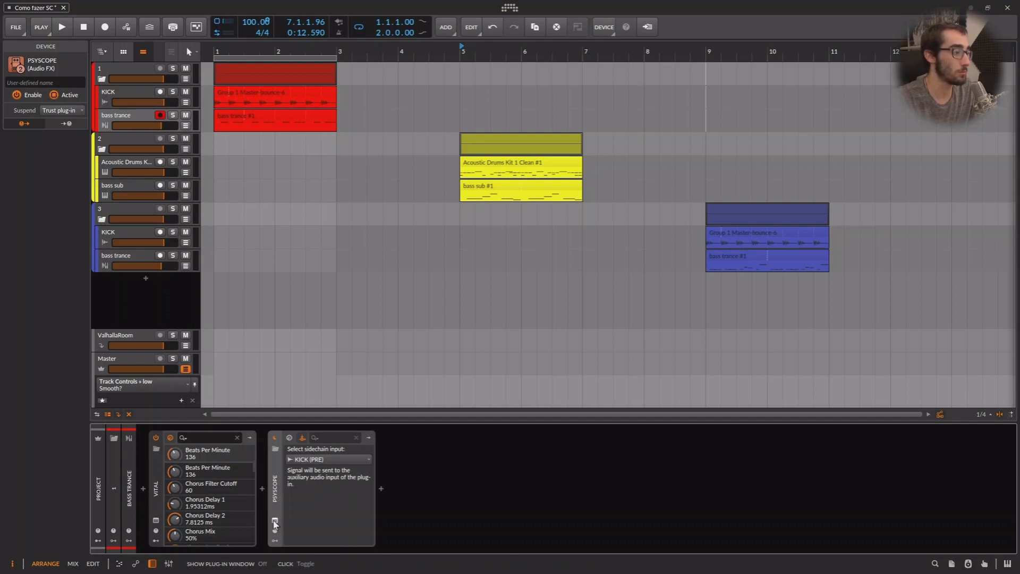
pyautogui.hotkey('alt', '2')
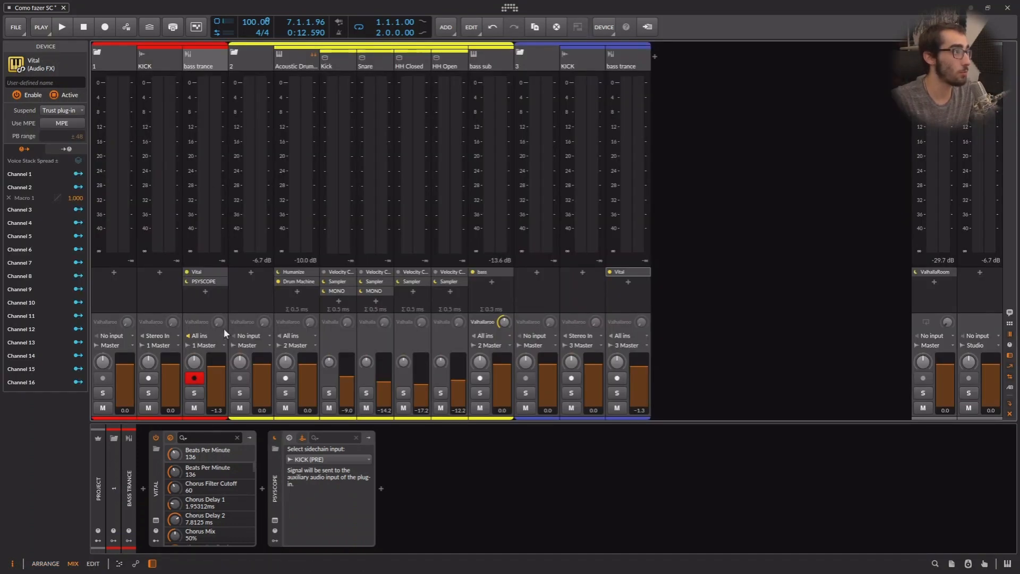
pyautogui.click(275, 520)
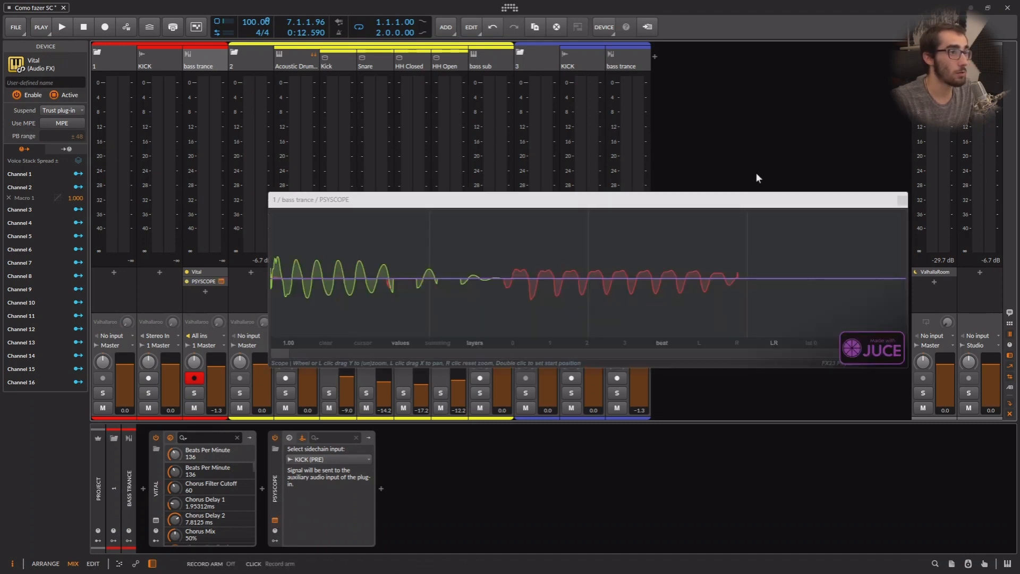
pyautogui.moveTo(689, 183); pyautogui.dragTo(716, 158)
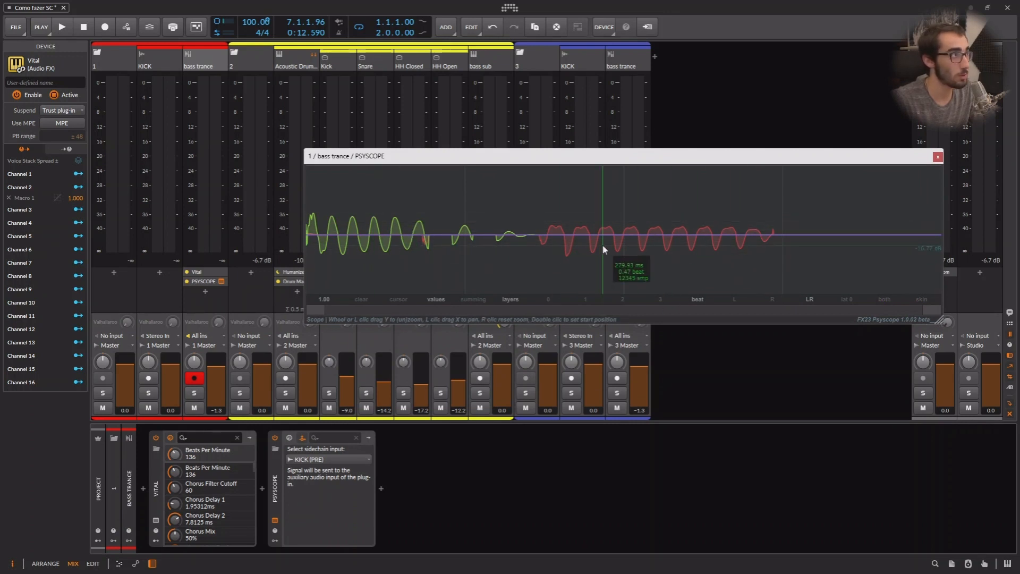
# Step: Play group 1 to examine how the kick and bass waveforms overlap in PSYSCOPE, and close the plug-in window
pyautogui.click(511, 524)
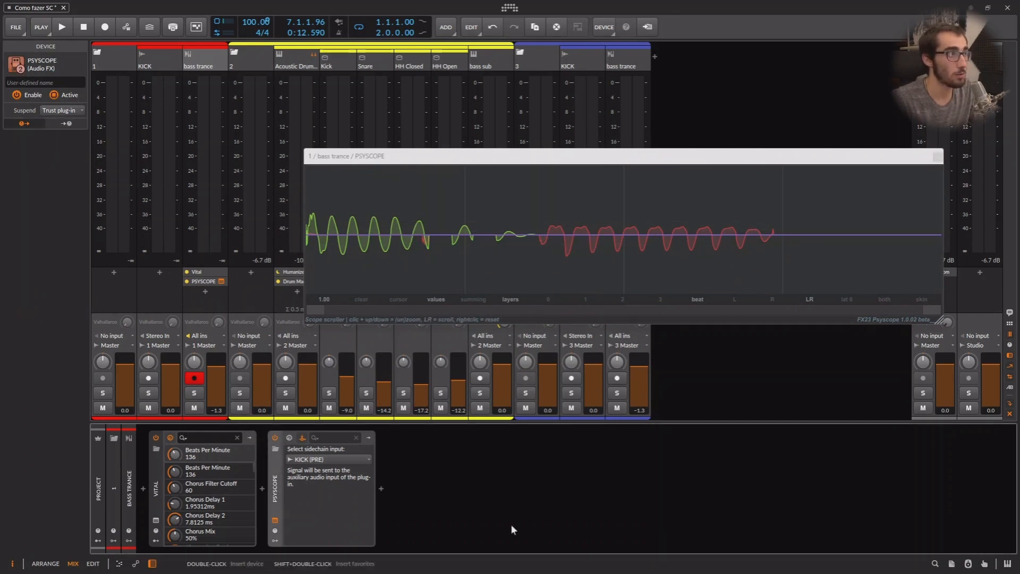
pyautogui.press('space')
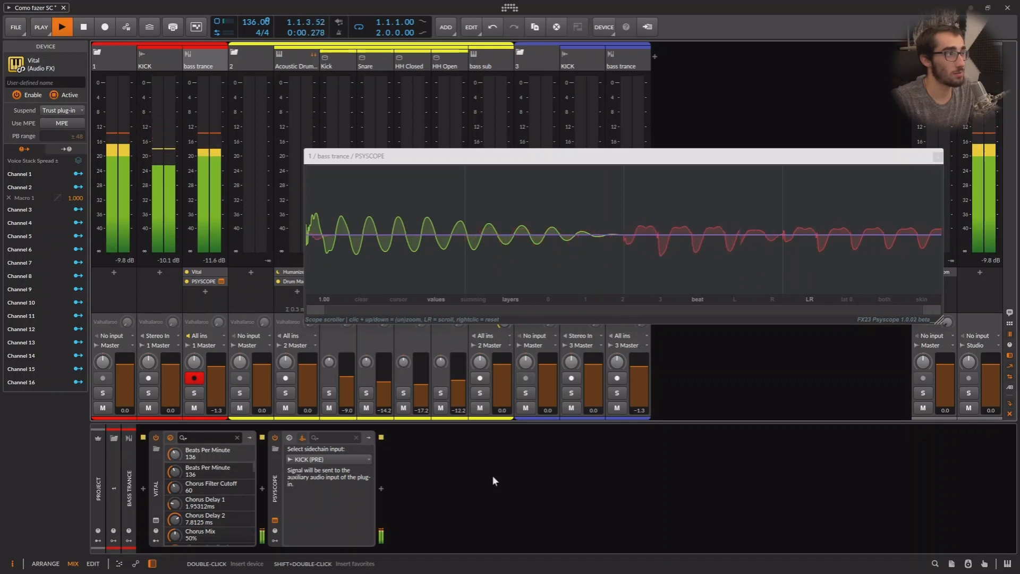
pyautogui.press('space')
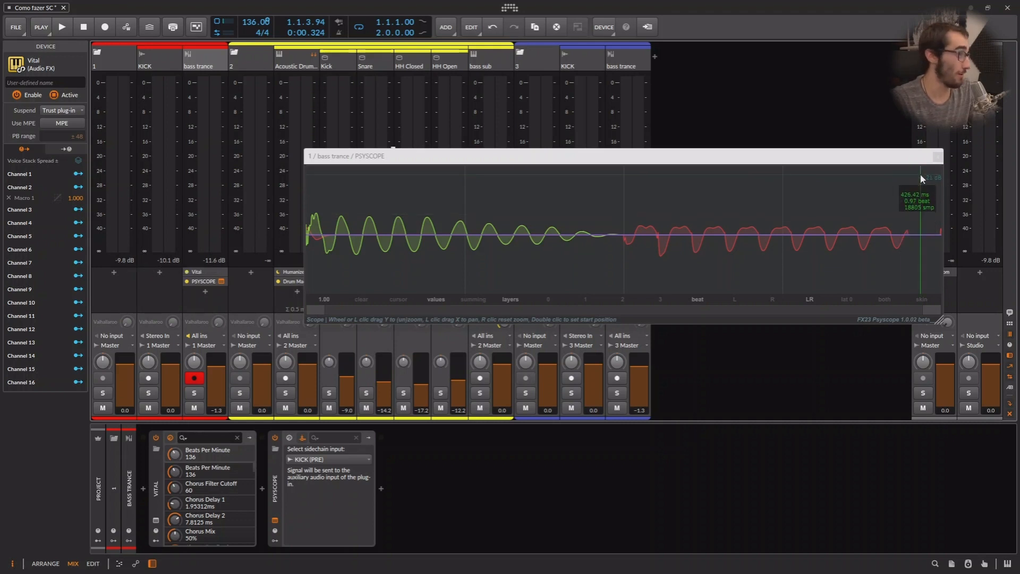
pyautogui.click(937, 156)
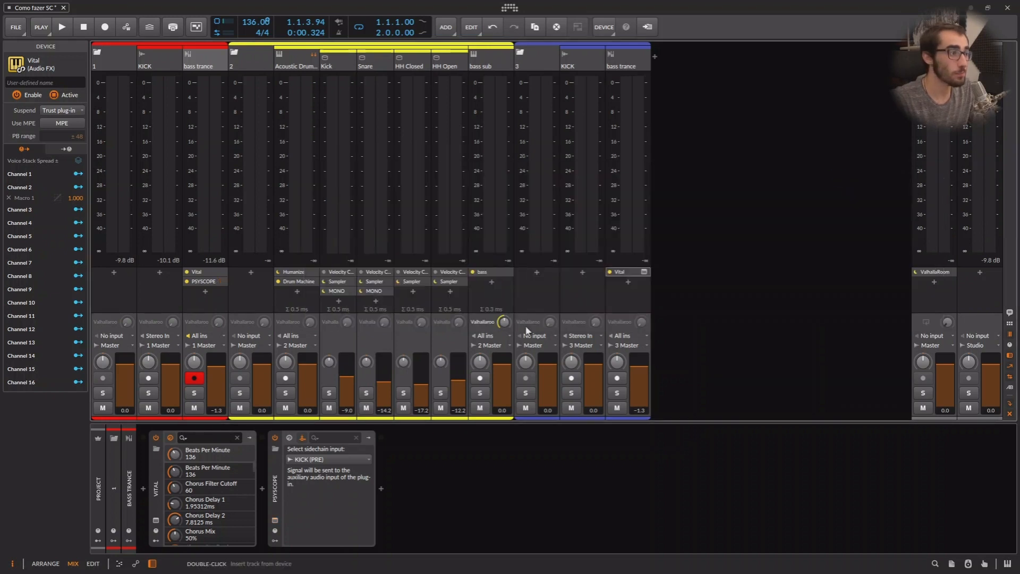
# Step: Insert a Dynamics device between Vital and PSYSCOPE on the bass trance track
pyautogui.click(262, 488)
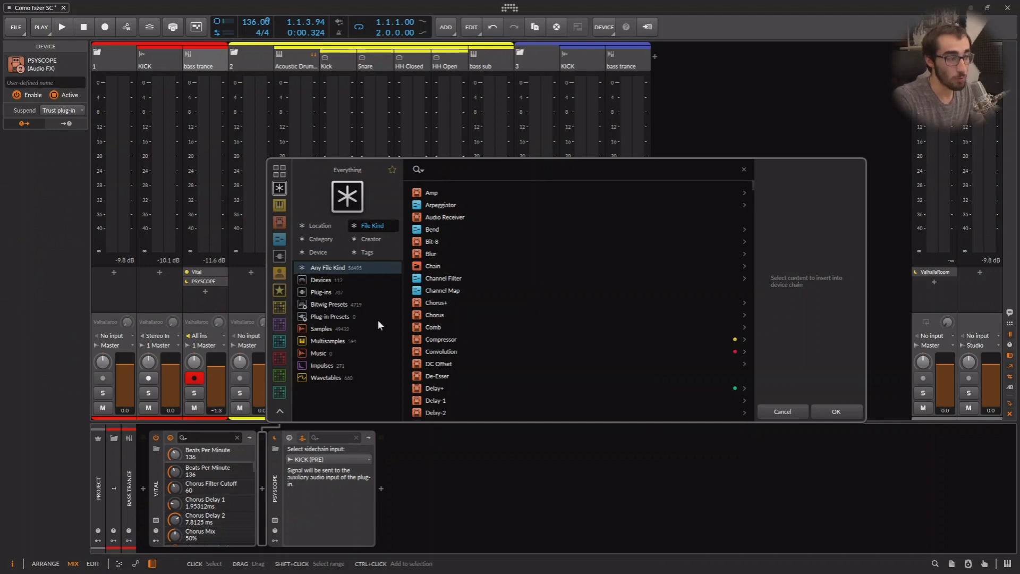
pyautogui.write('com')
pyautogui.press('Down')
pyautogui.press('Down')
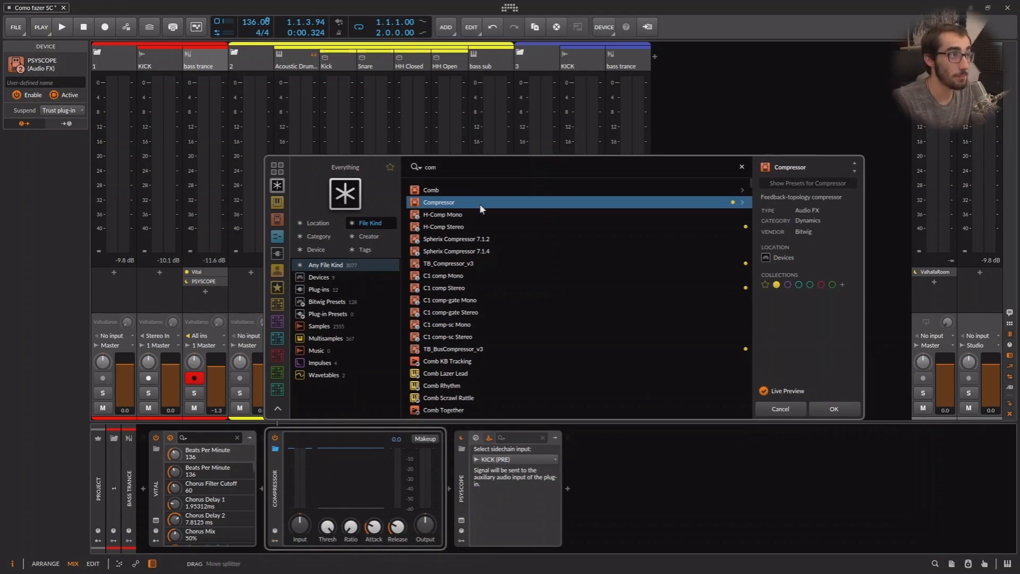
pyautogui.click(483, 168)
pyautogui.write('dyna')
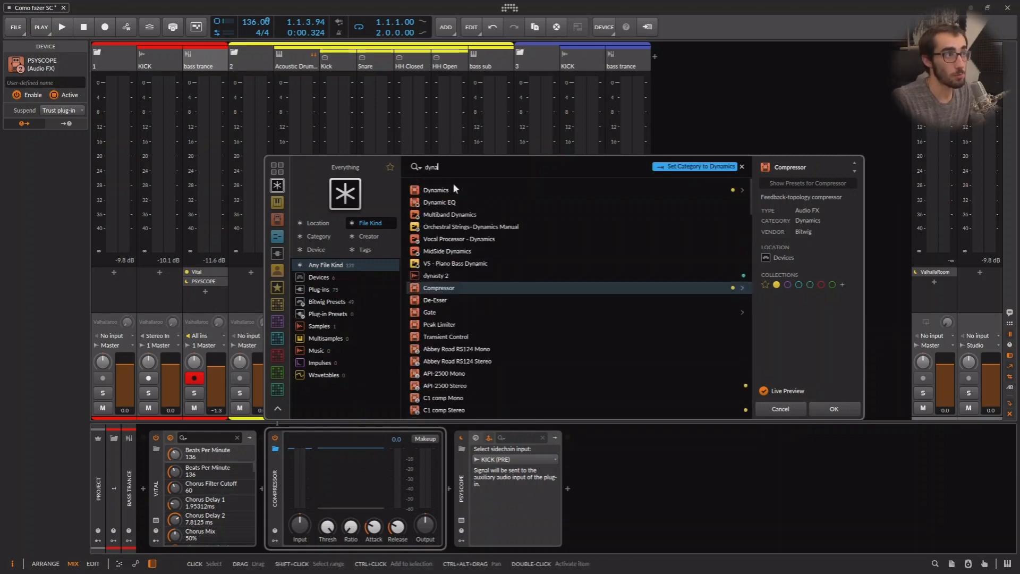
pyautogui.doubleClick(452, 185)
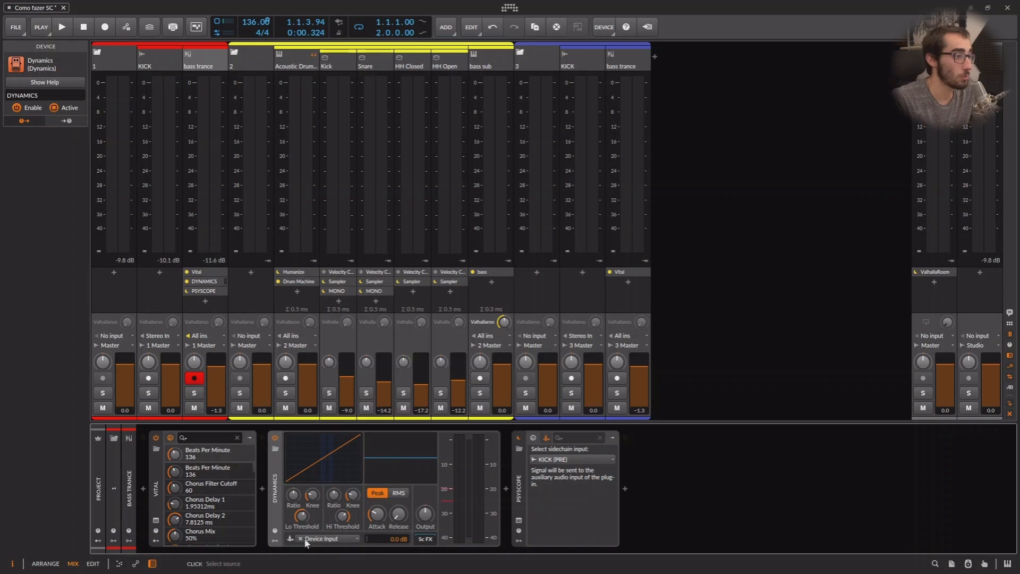
# Step: Set the Dynamics sidechain source to KICK (PRE) from group 1
pyautogui.click(339, 536)
pyautogui.moveTo(345, 486)
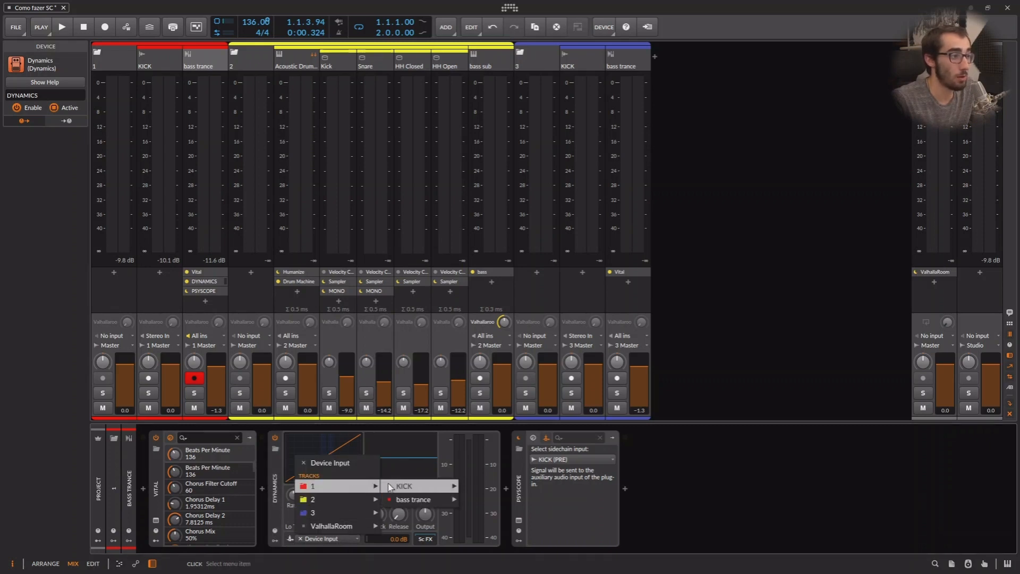
pyautogui.moveTo(425, 486)
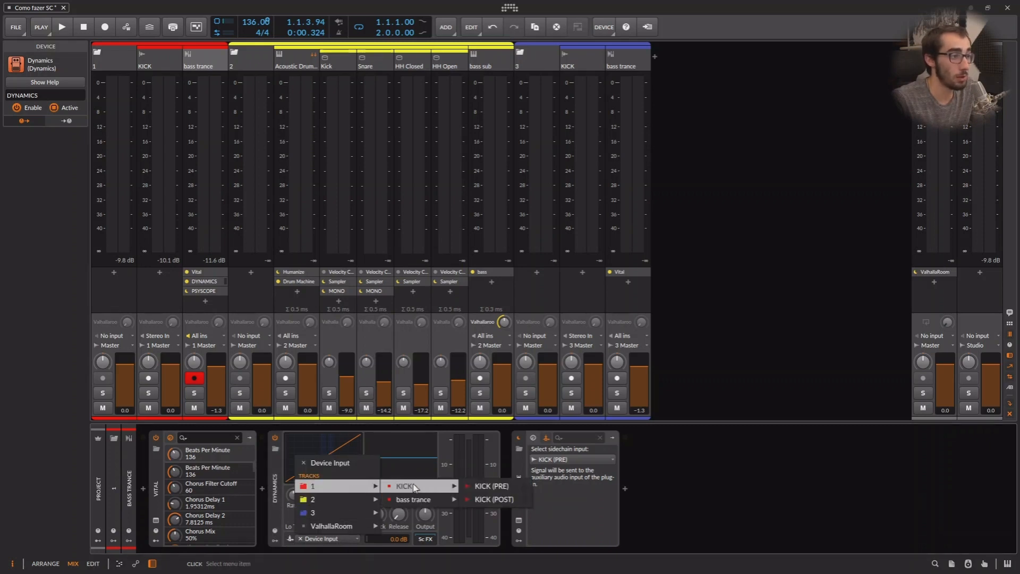
pyautogui.click(493, 488)
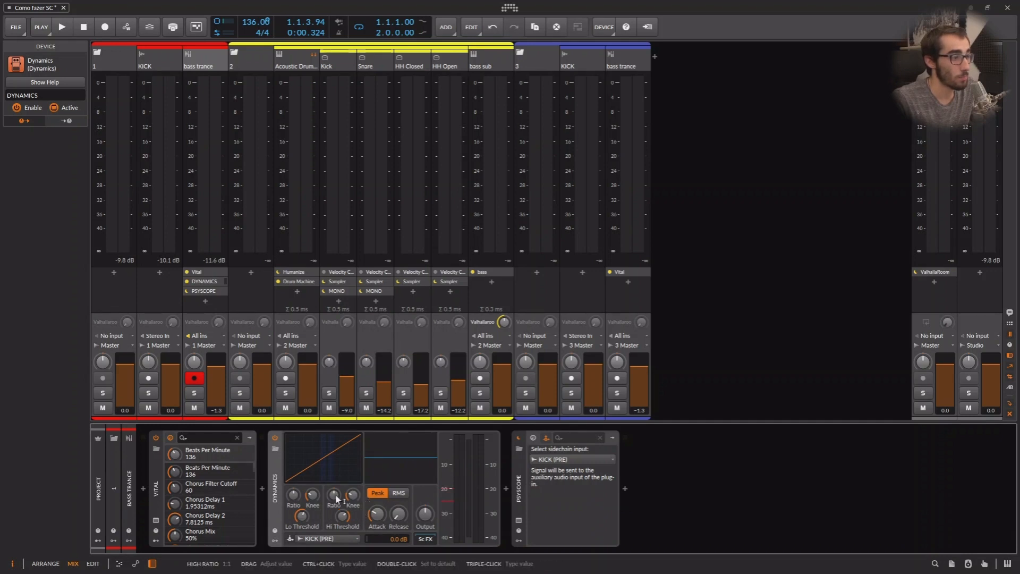
# Step: Set the Dynamics high ratio to 1:2.44, lower its high threshold and adjust the release, checking the ducking in playback
pyautogui.moveTo(333, 494); pyautogui.dragTo(340, 534)
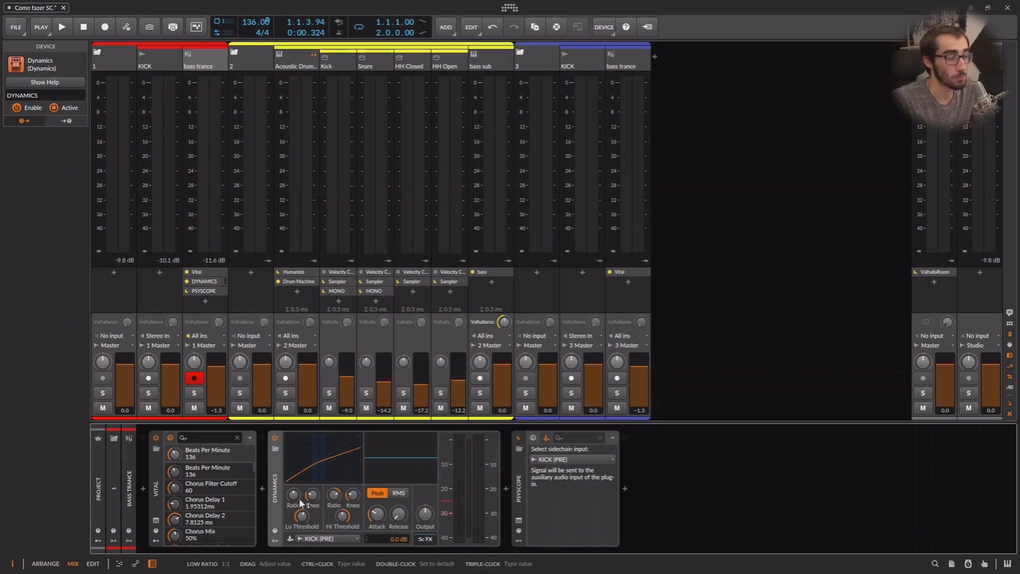
pyautogui.moveTo(342, 516); pyautogui.dragTo(342, 518)
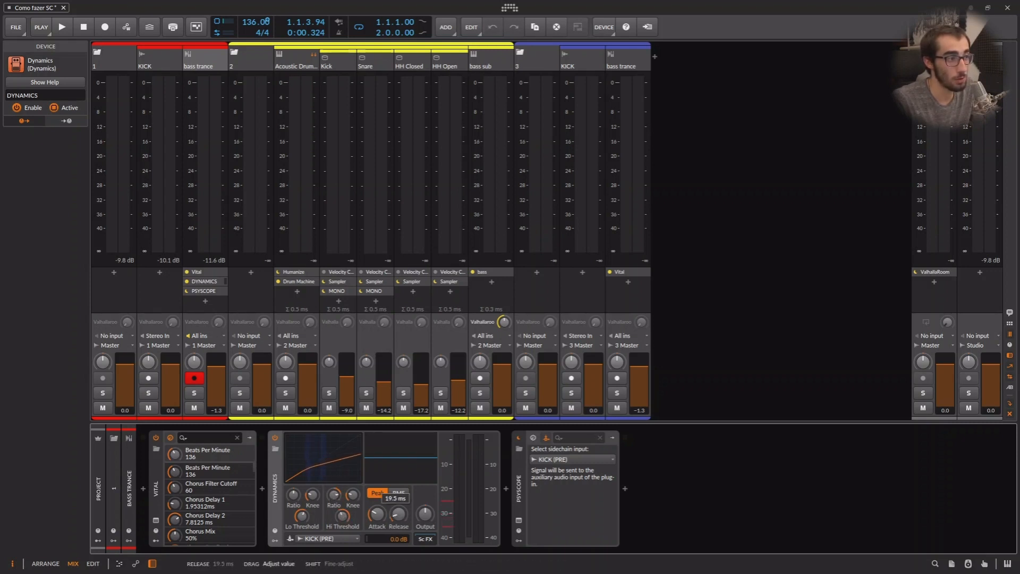
pyautogui.moveTo(399, 514); pyautogui.dragTo(377, 517)
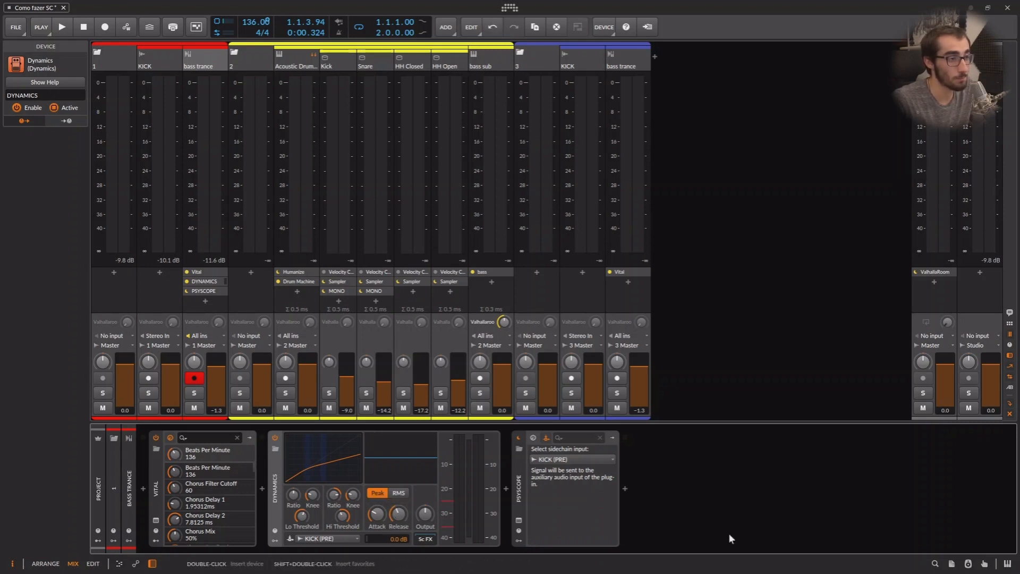
pyautogui.press('space')
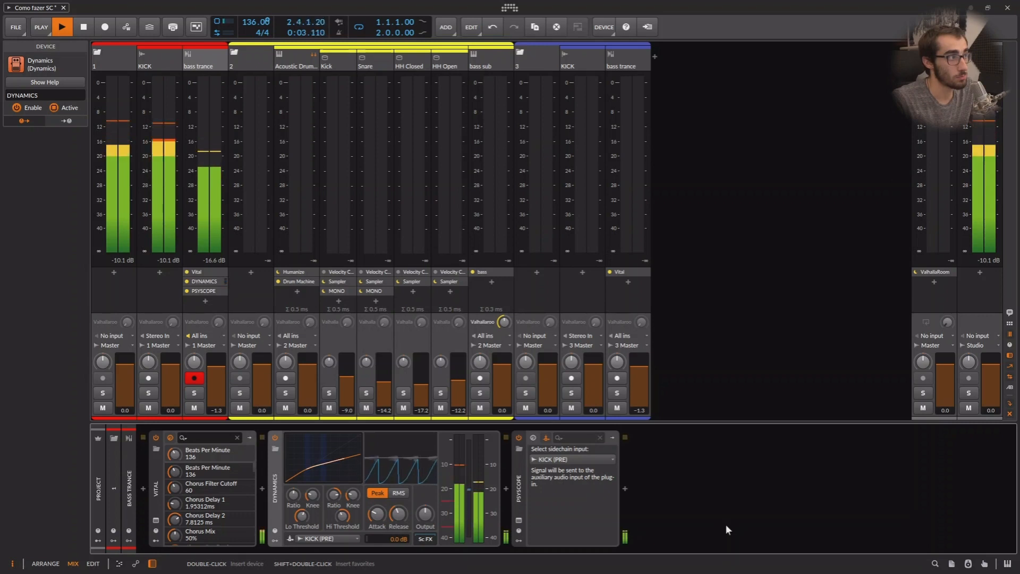
pyautogui.press('space')
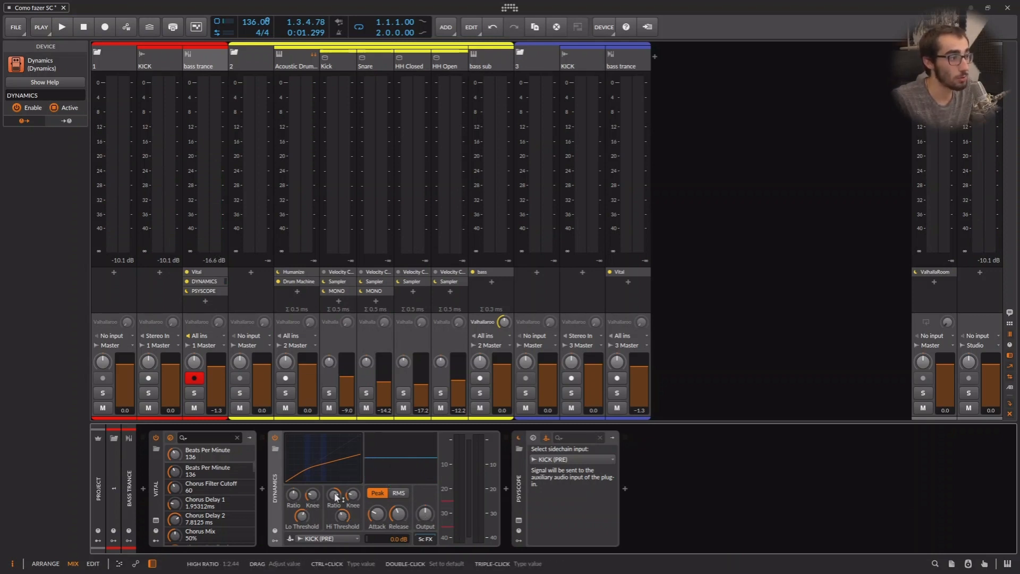
# Step: Soften the Dynamics high ratio and fine-tune its high threshold and release while checking the kick and bass in playback
pyautogui.moveTo(334, 495); pyautogui.dragTo(348, 522)
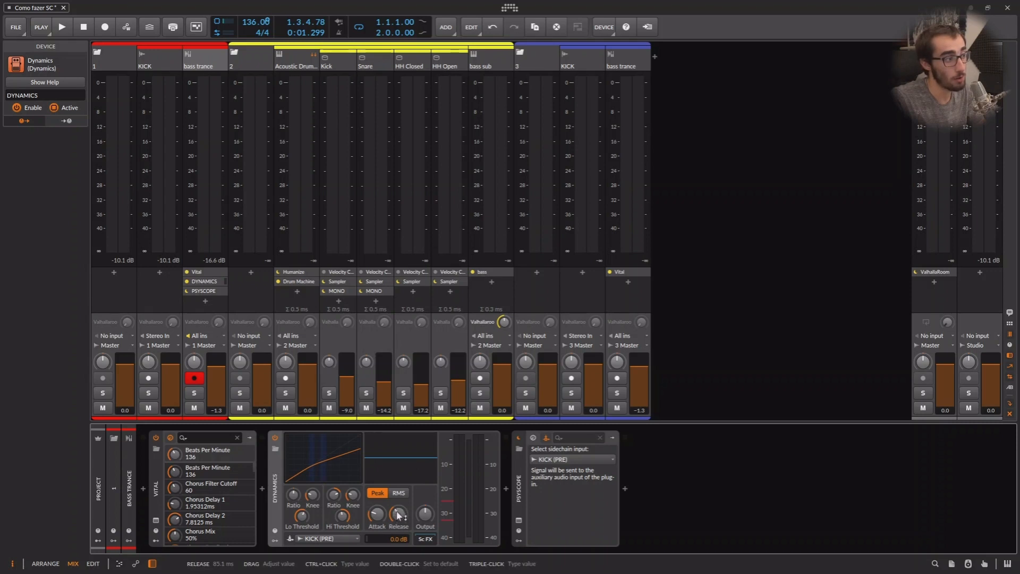
pyautogui.moveTo(397, 515); pyautogui.dragTo(397, 509)
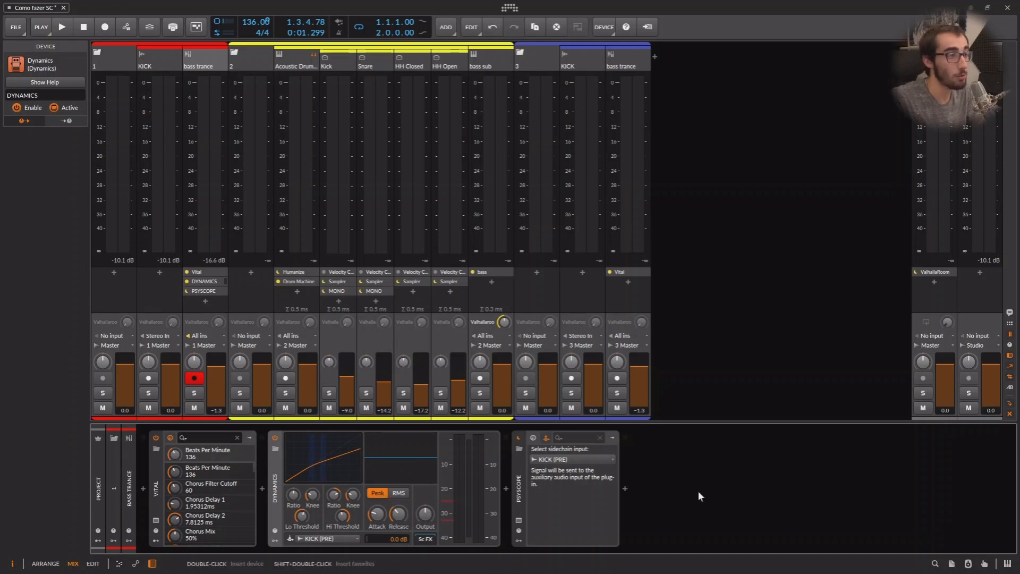
pyautogui.press('space')
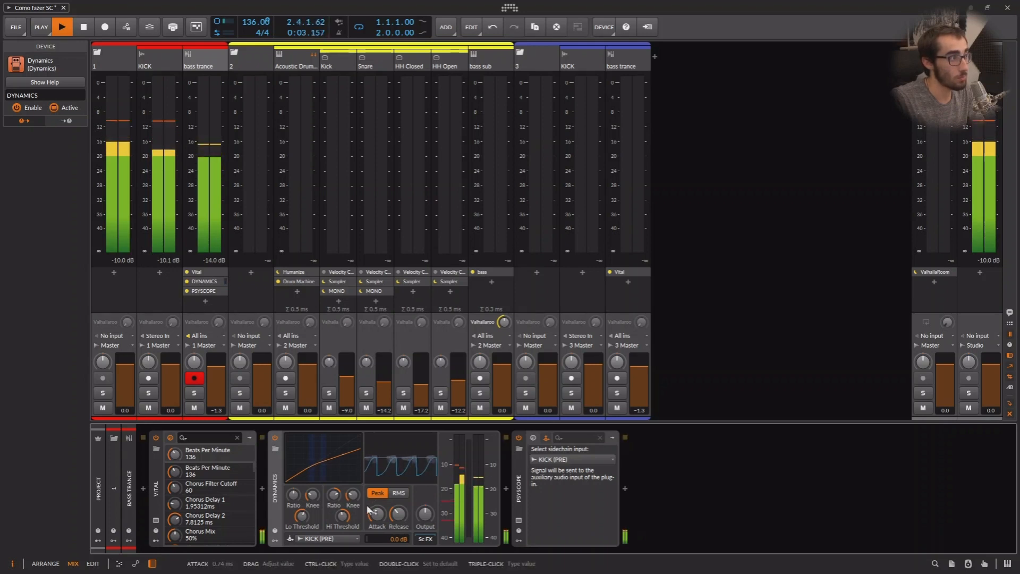
pyautogui.moveTo(334, 495); pyautogui.dragTo(343, 516)
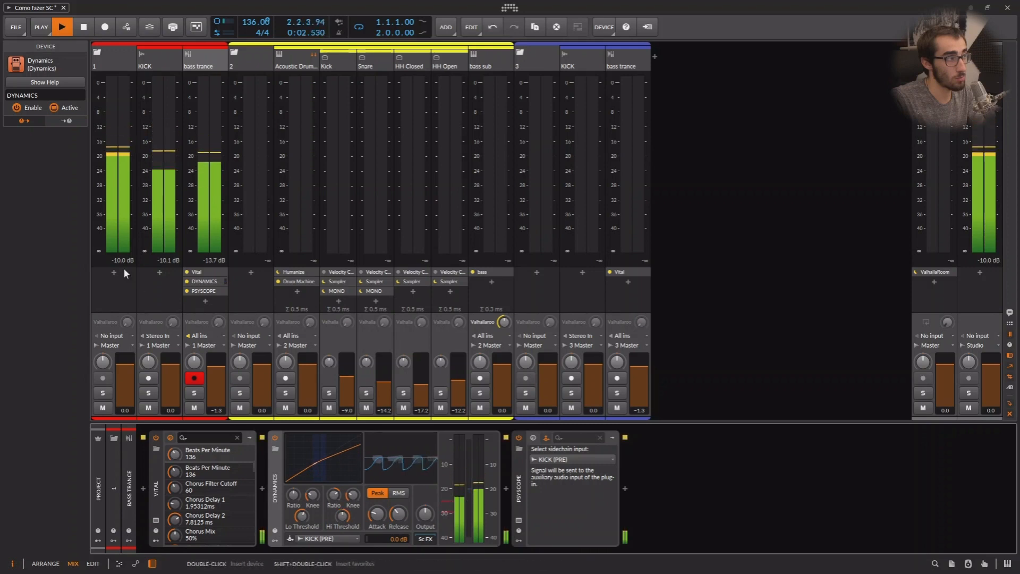
pyautogui.click(136, 282)
pyautogui.click(488, 514)
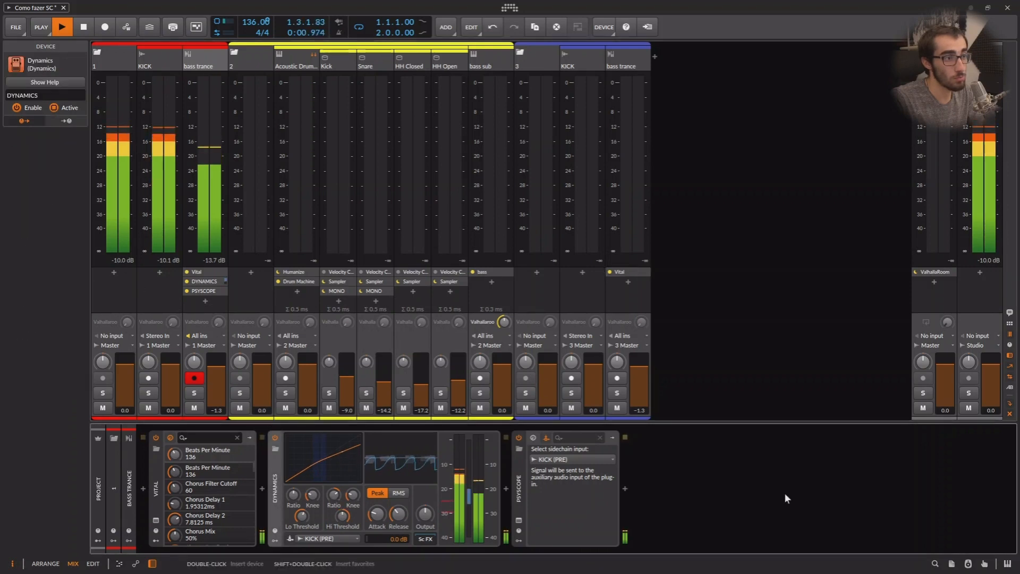
pyautogui.press('space')
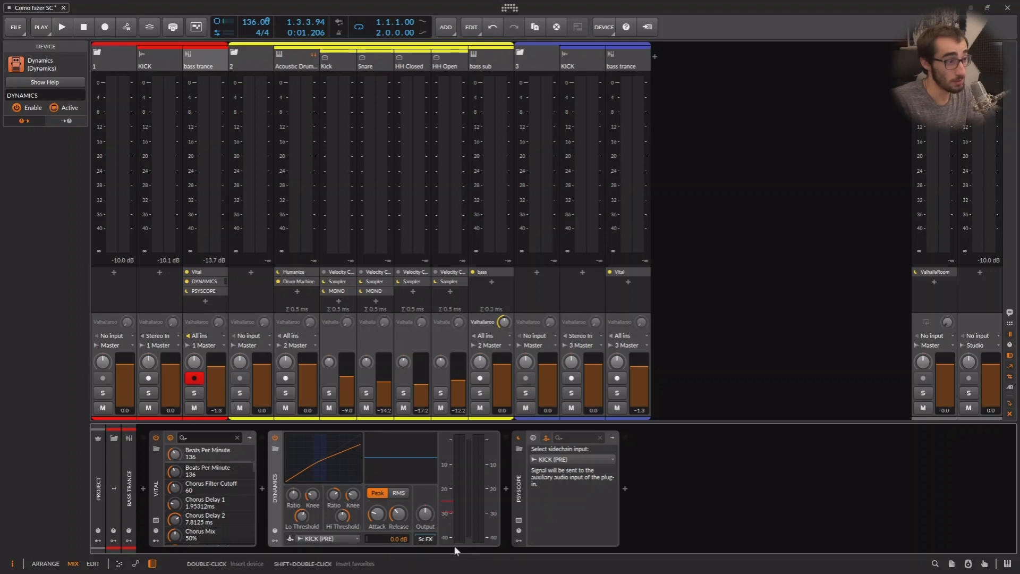
# Step: Insert an EQ-2 in the sidechain FX chain of the Dynamics device on the bass trance track
pyautogui.click(427, 539)
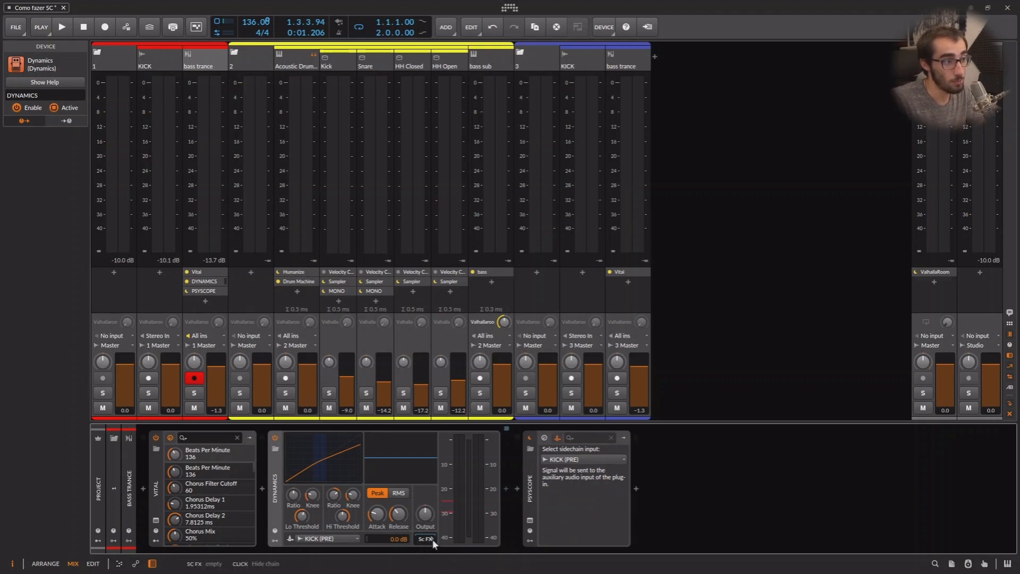
pyautogui.click(504, 488)
pyautogui.write('eq')
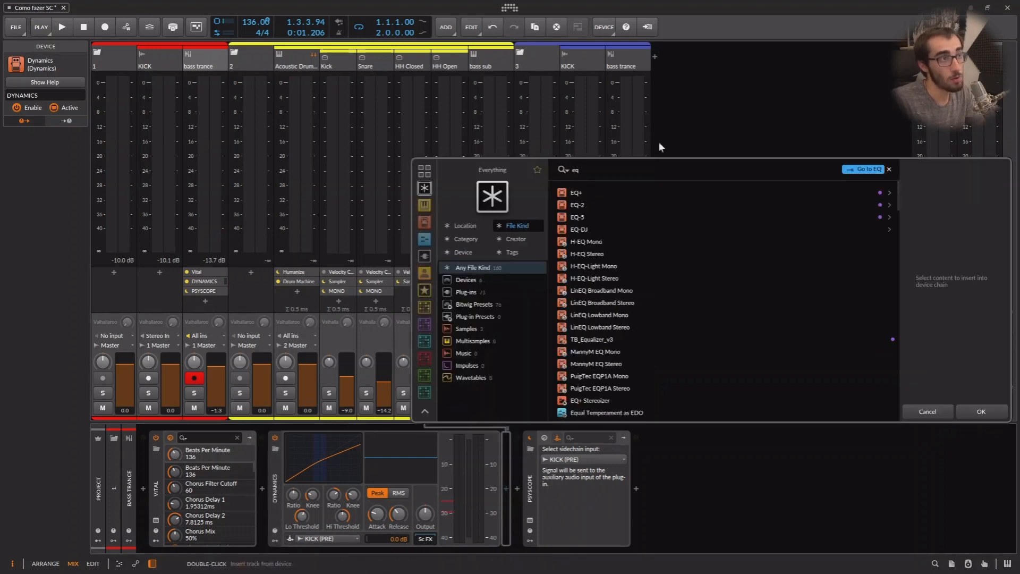
pyautogui.doubleClick(585, 205)
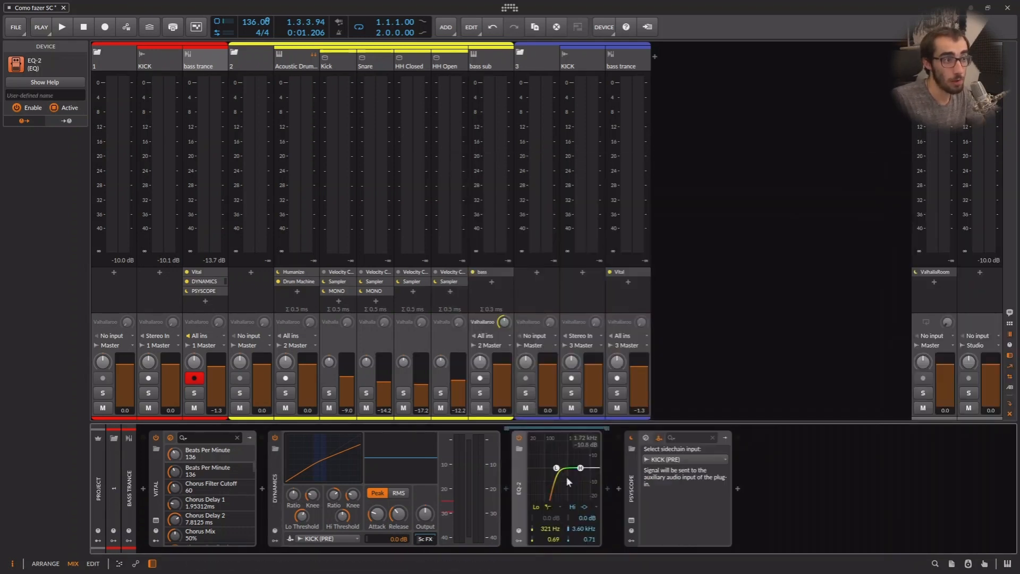
# Step: Adjust the low-cut band of the sidechain EQ-2 while checking playback, settling its frequency at 338 Hz
pyautogui.moveTo(556, 468)
pyautogui.mouseDown()
pyautogui.moveTo(567, 470)
pyautogui.moveTo(551, 470)
pyautogui.mouseUp()
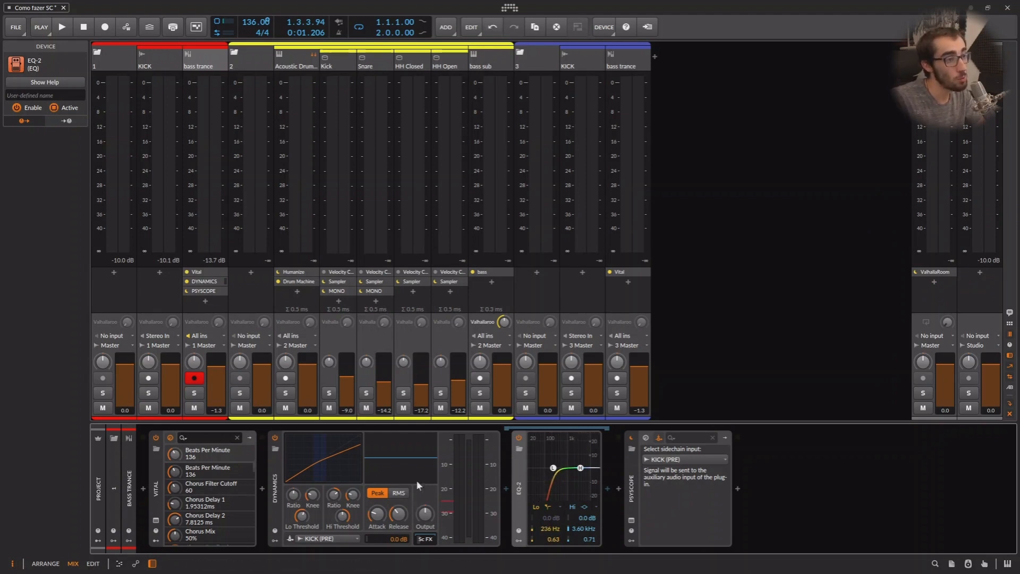
pyautogui.press('space')
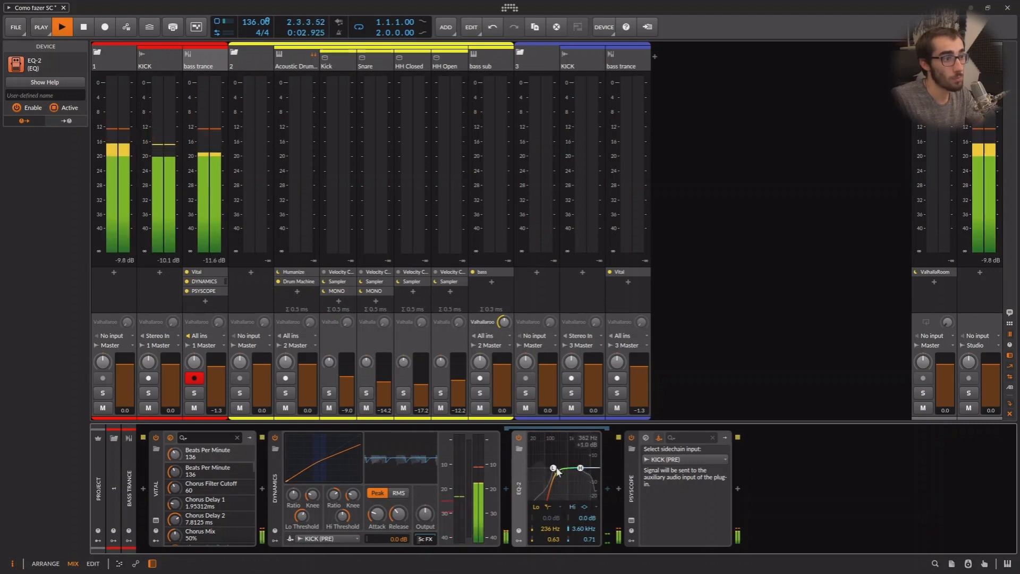
pyautogui.moveTo(554, 469); pyautogui.dragTo(550, 468)
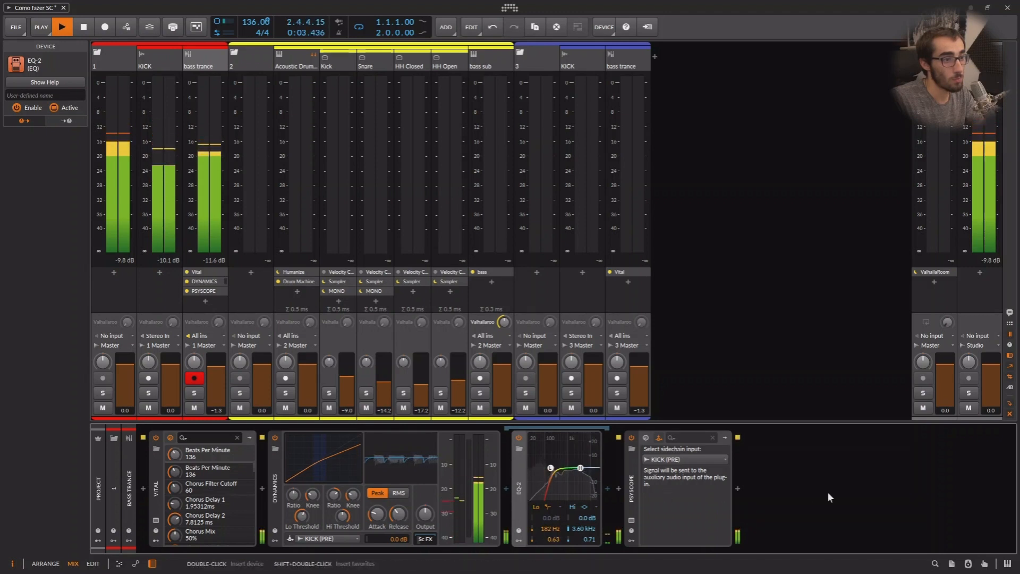
pyautogui.press('space')
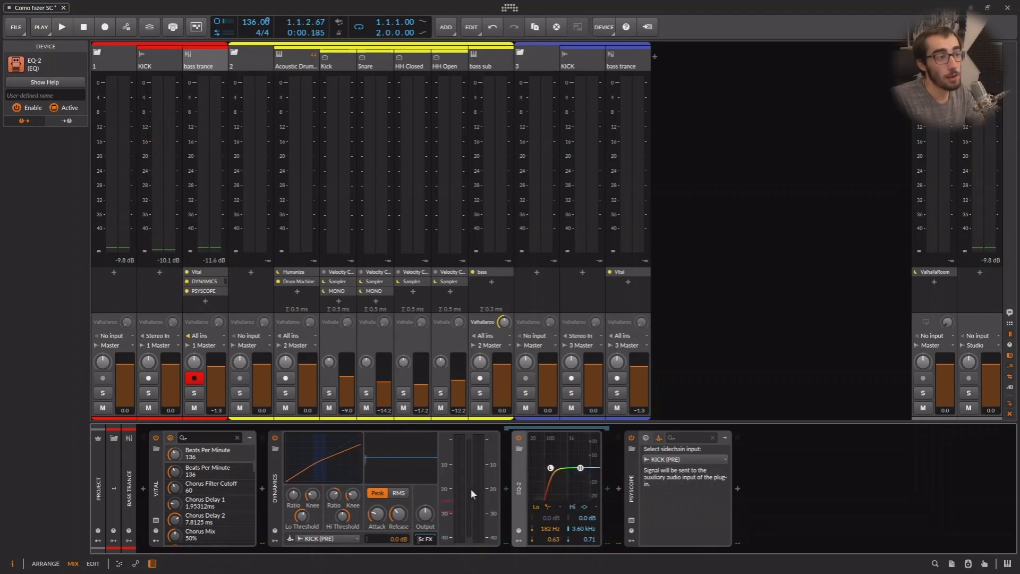
pyautogui.moveTo(550, 467); pyautogui.dragTo(557, 468)
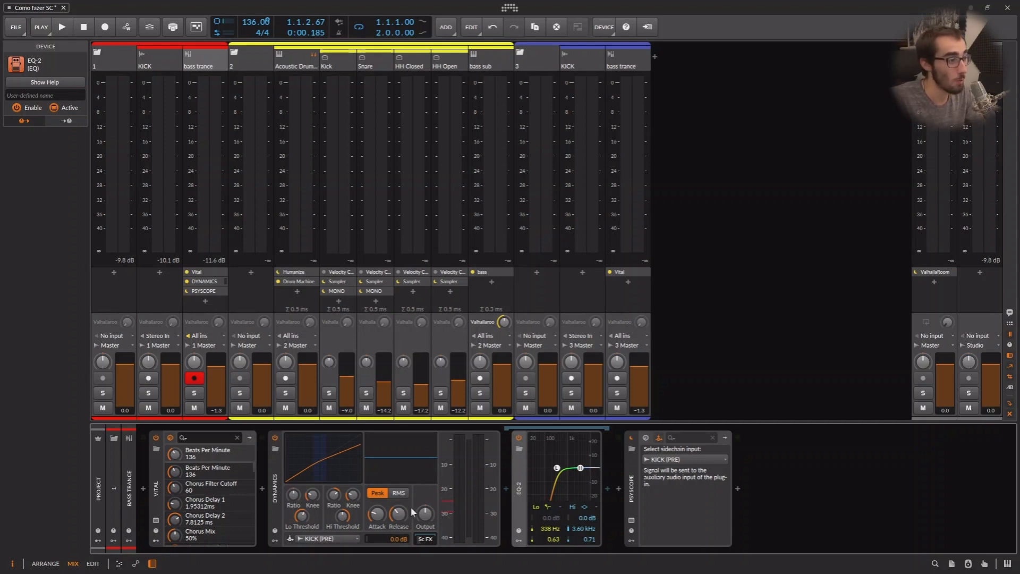
# Step: Raise the Dynamics sidechain input gain to +13.0 dB while checking the ducking in playback
pyautogui.moveTo(404, 538); pyautogui.dragTo(399, 534)
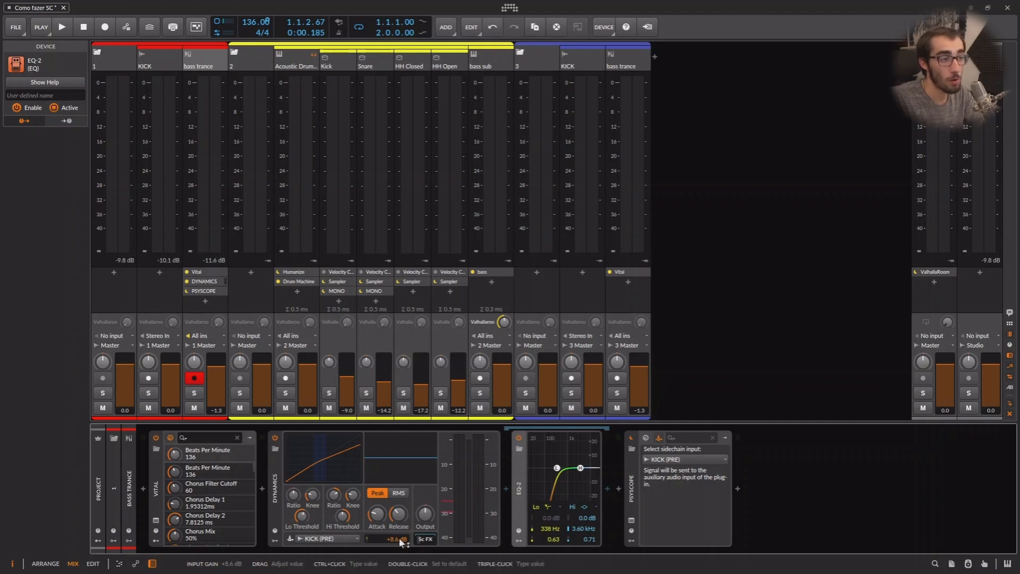
pyautogui.press('space')
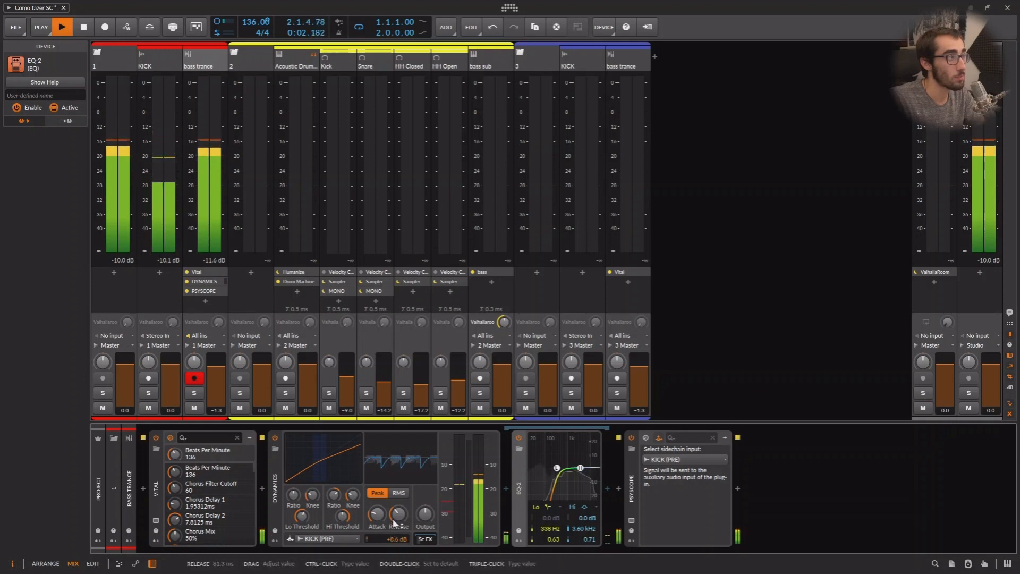
pyautogui.moveTo(394, 540); pyautogui.dragTo(396, 541)
pyautogui.click(158, 278)
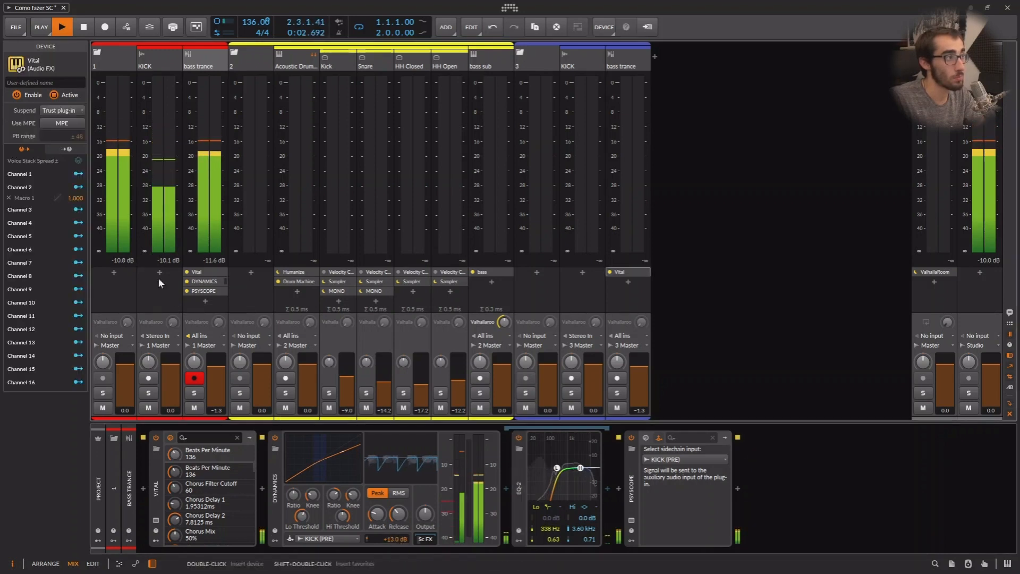
pyautogui.moveTo(398, 514)
pyautogui.mouseDown()
pyautogui.moveTo(377, 515)
pyautogui.moveTo(390, 531)
pyautogui.moveTo(390, 510)
pyautogui.mouseUp()
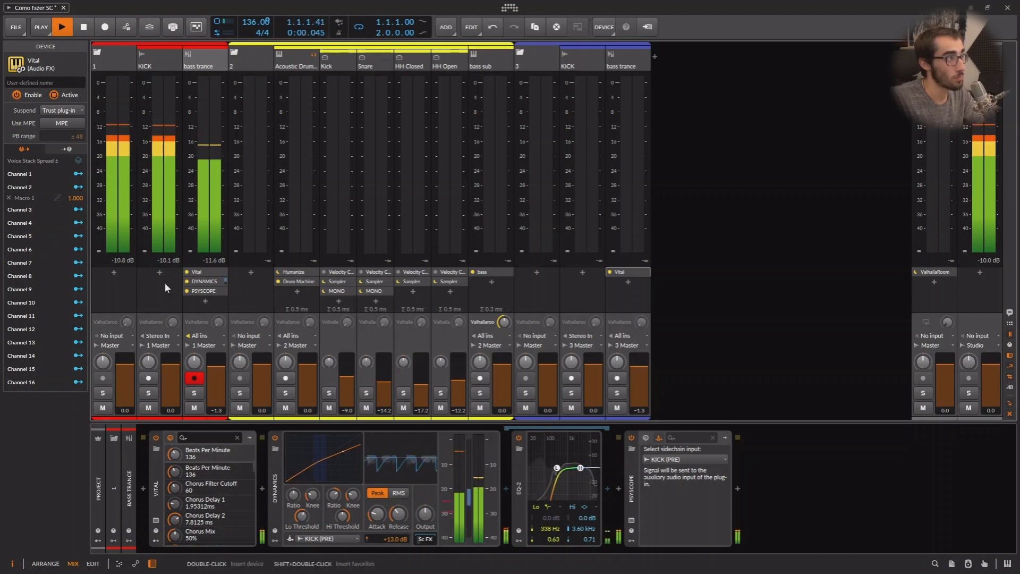
# Step: Increase the Dynamics high ratio while comparing the kick and bass waveforms in PSYSCOPE, and close the scope window
pyautogui.click(631, 519)
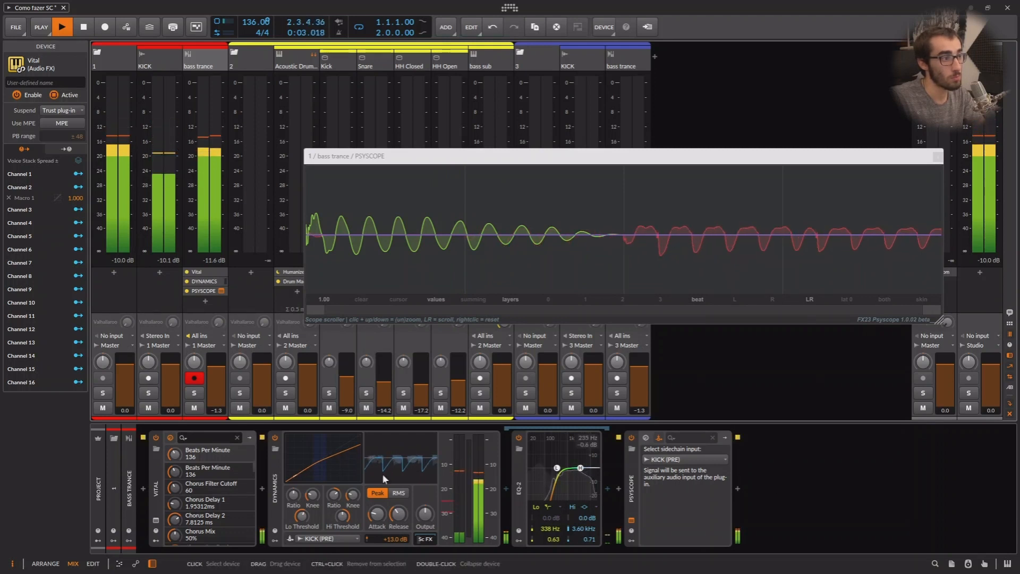
pyautogui.press('space')
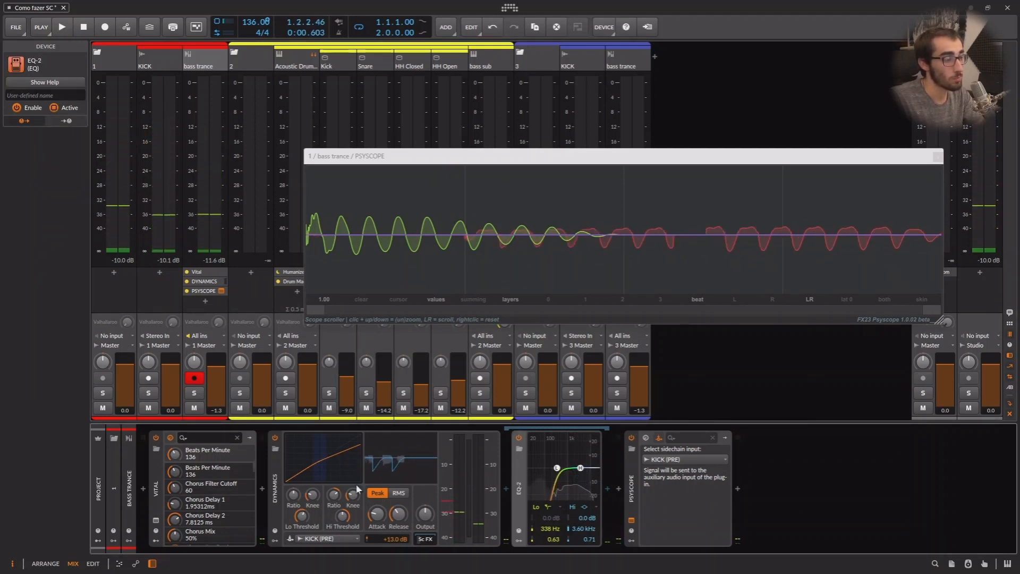
pyautogui.moveTo(333, 495); pyautogui.dragTo(333, 490)
pyautogui.press('space')
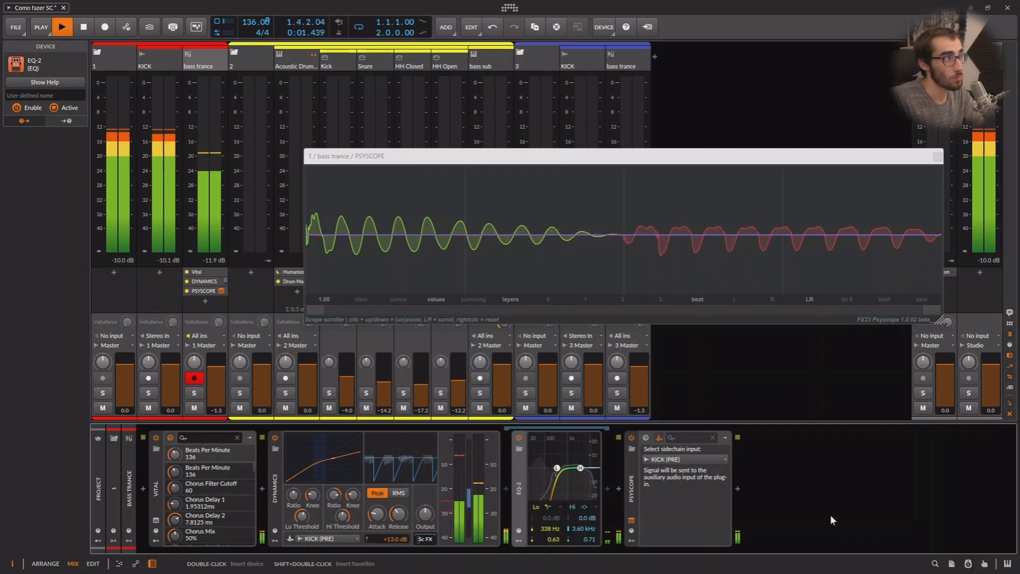
pyautogui.press('space')
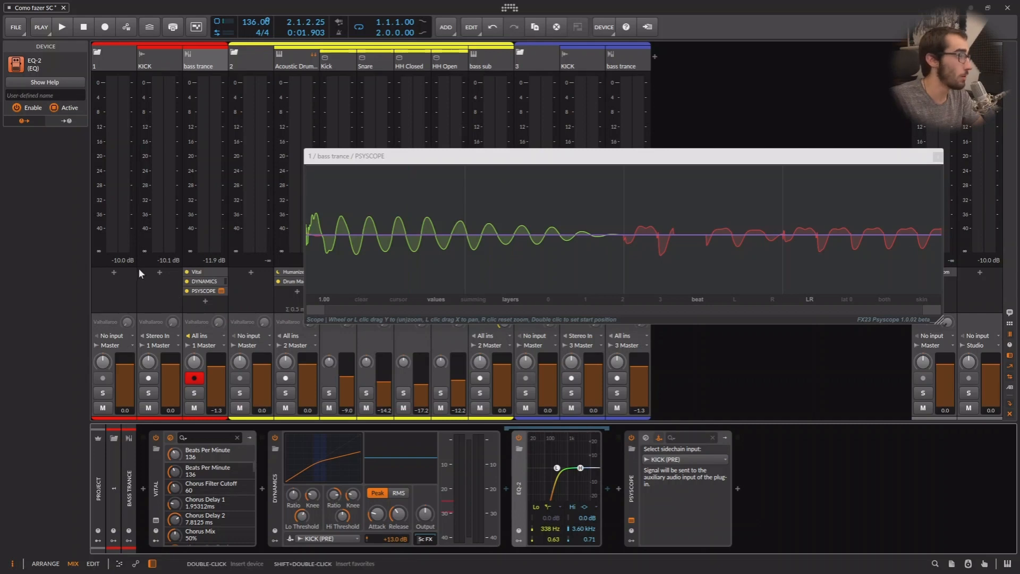
pyautogui.click(937, 157)
pyautogui.keyDown('alt'); pyautogui.click(631, 438); pyautogui.keyUp('alt')
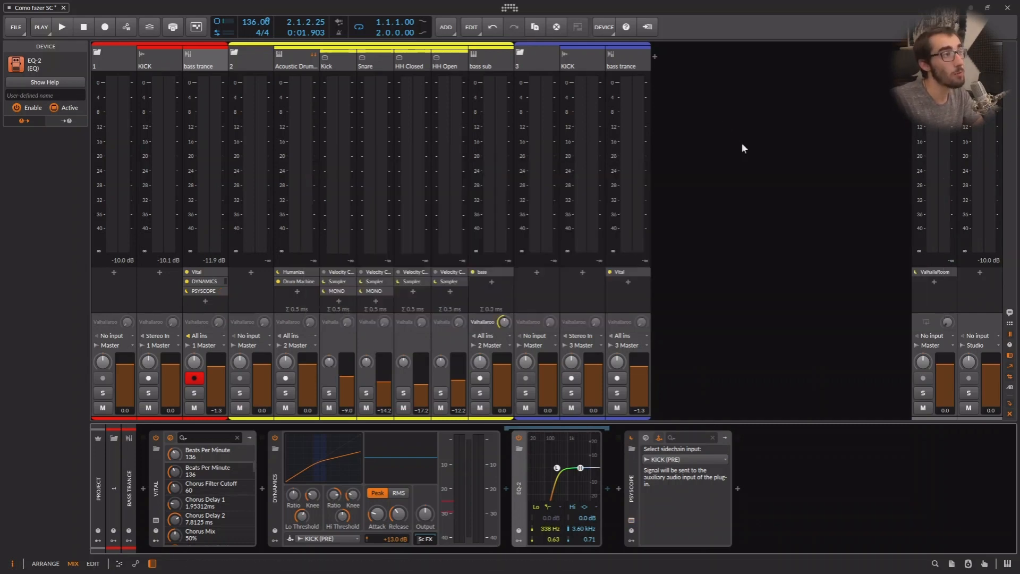
# Step: Move the arrangement's loop region to start at bar 5 and open the Acoustic Drums Kit 1 Clean clip for editing
pyautogui.hotkey('alt', '1')
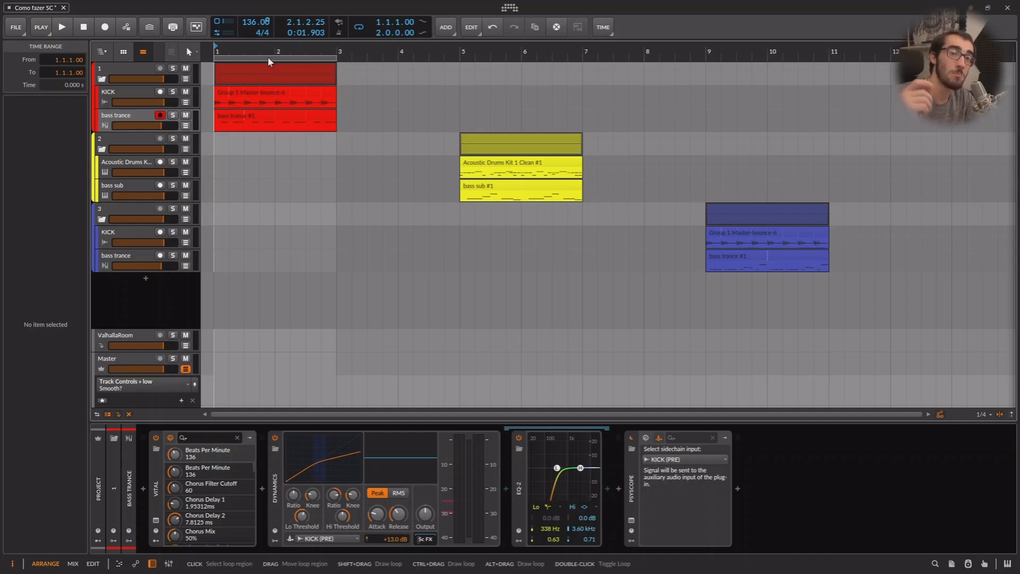
pyautogui.moveTo(268, 61); pyautogui.dragTo(514, 61)
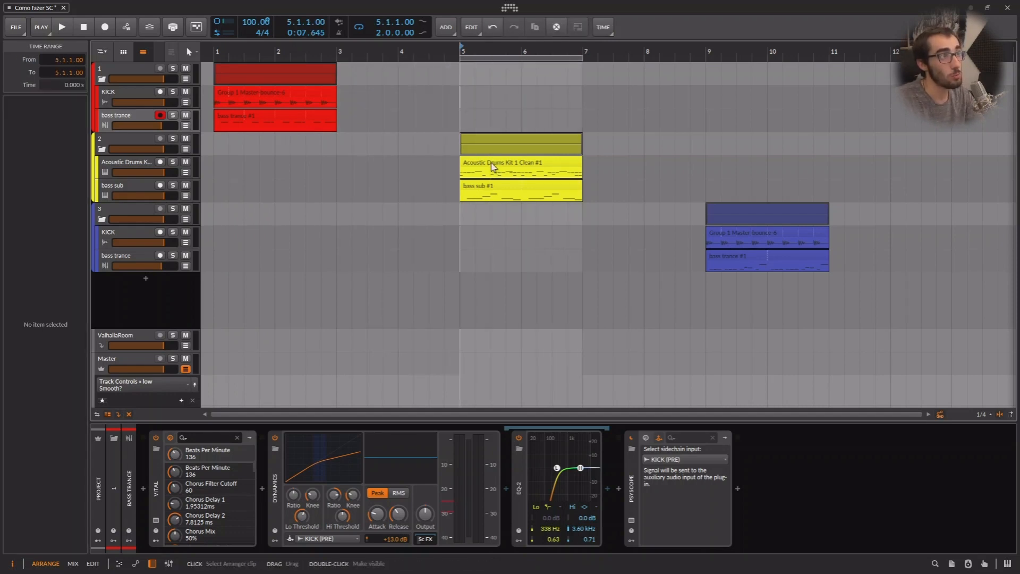
pyautogui.click(493, 168)
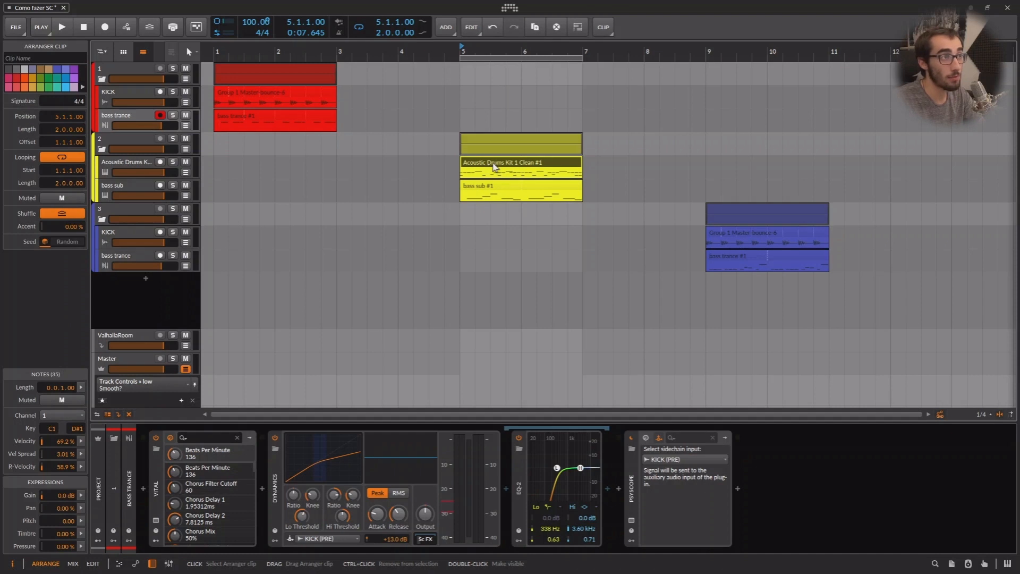
pyautogui.doubleClick(494, 168)
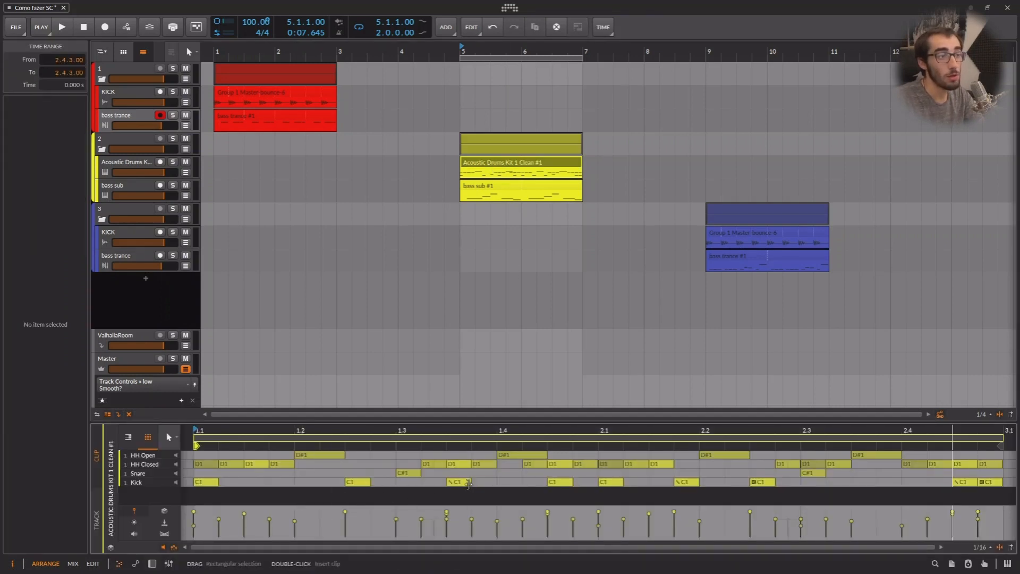
# Step: Examine the placement of the Kick notes across the two bars of the drum clip
pyautogui.click(465, 481)
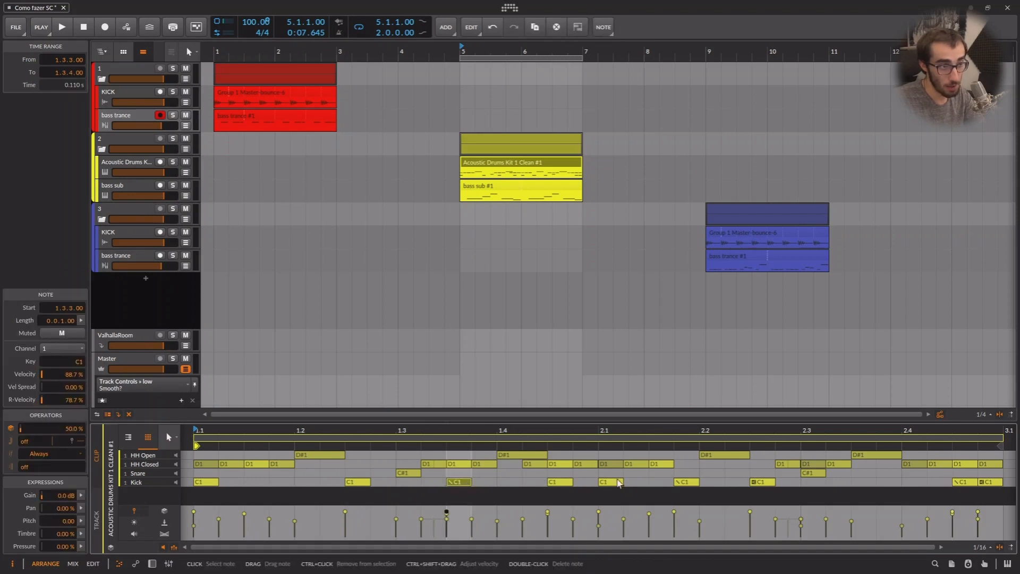
pyautogui.moveTo(659, 476); pyautogui.dragTo(709, 488)
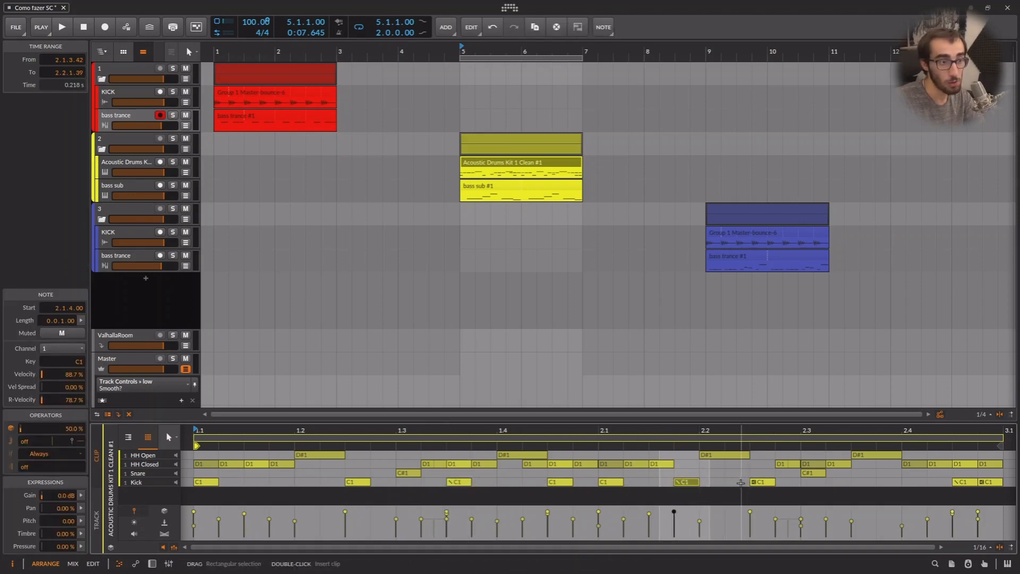
pyautogui.click(740, 481)
pyautogui.moveTo(919, 480)
pyautogui.mouseDown()
pyautogui.moveTo(988, 481)
pyautogui.moveTo(924, 481)
pyautogui.mouseUp()
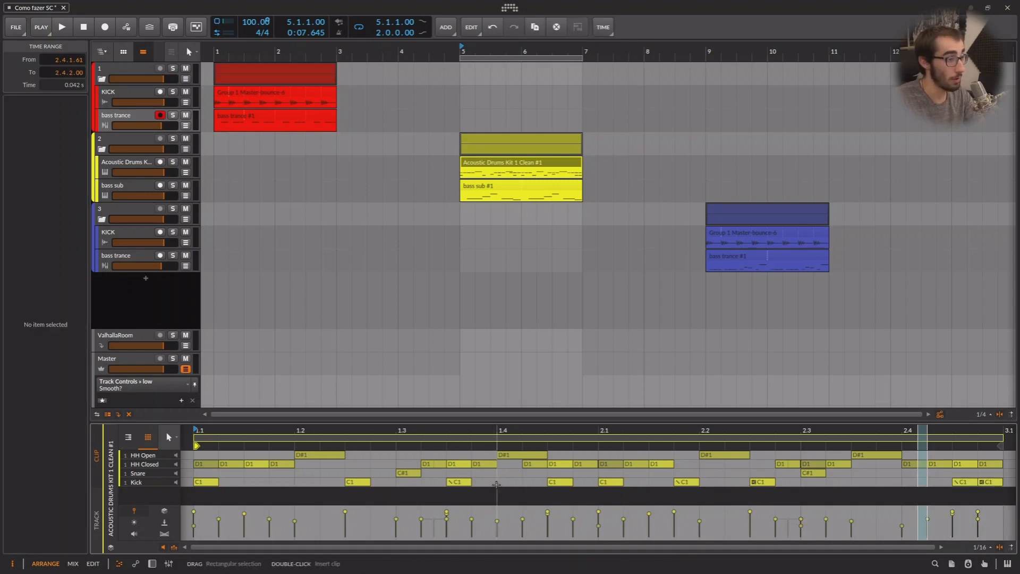
pyautogui.moveTo(493, 482); pyautogui.dragTo(460, 485)
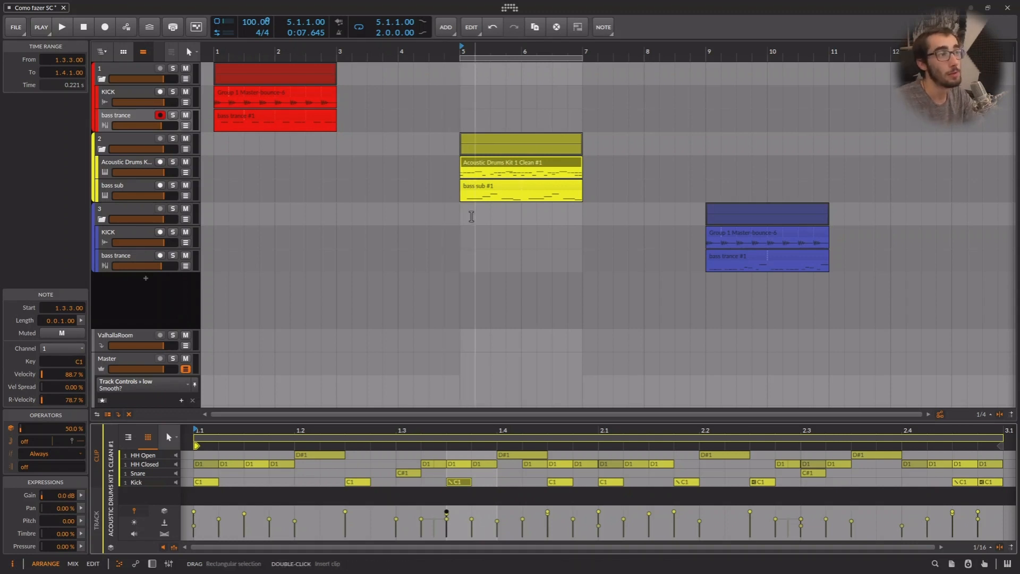
# Step: Move the Dynamics device from the bass trance track to the bass sub track, after the bass instrument
pyautogui.doubleClick(123, 166)
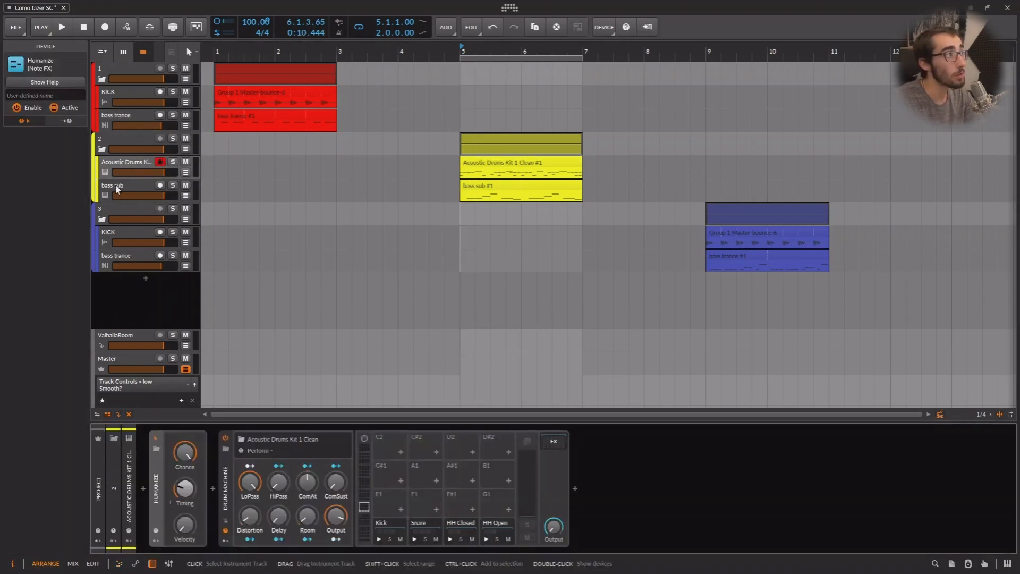
pyautogui.click(117, 189)
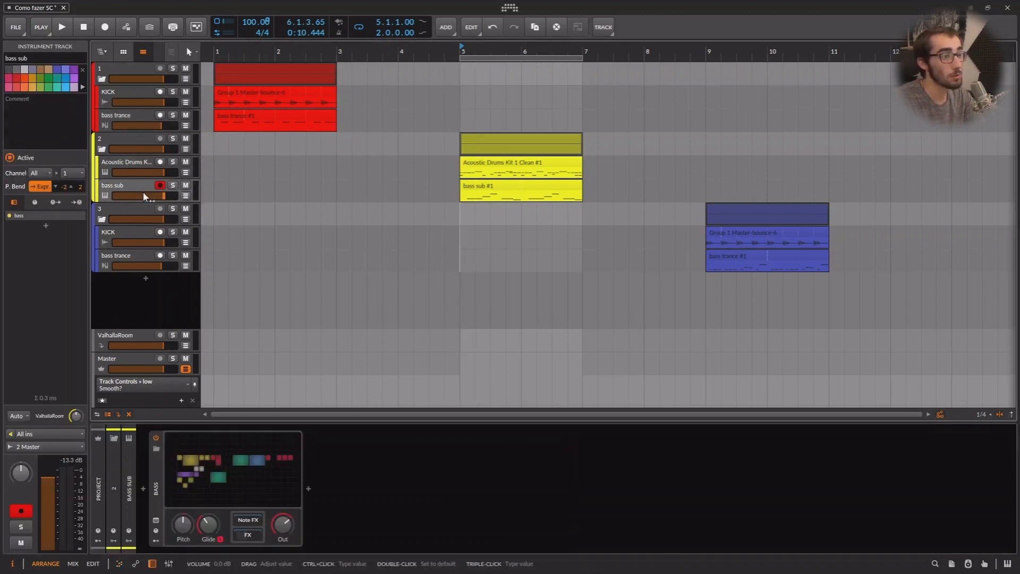
pyautogui.hotkey('ctrl', '2')
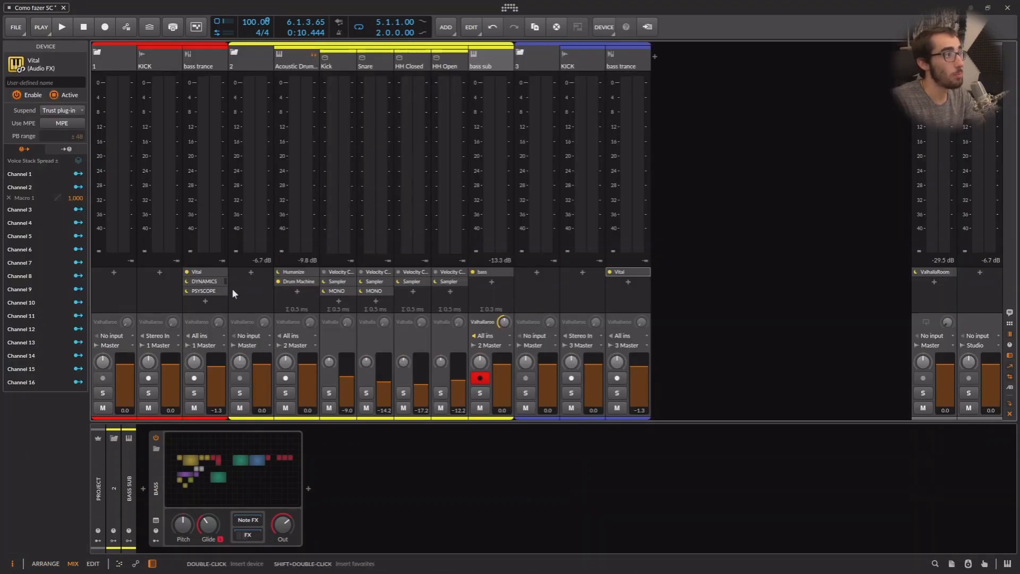
pyautogui.moveTo(210, 280); pyautogui.dragTo(257, 286)
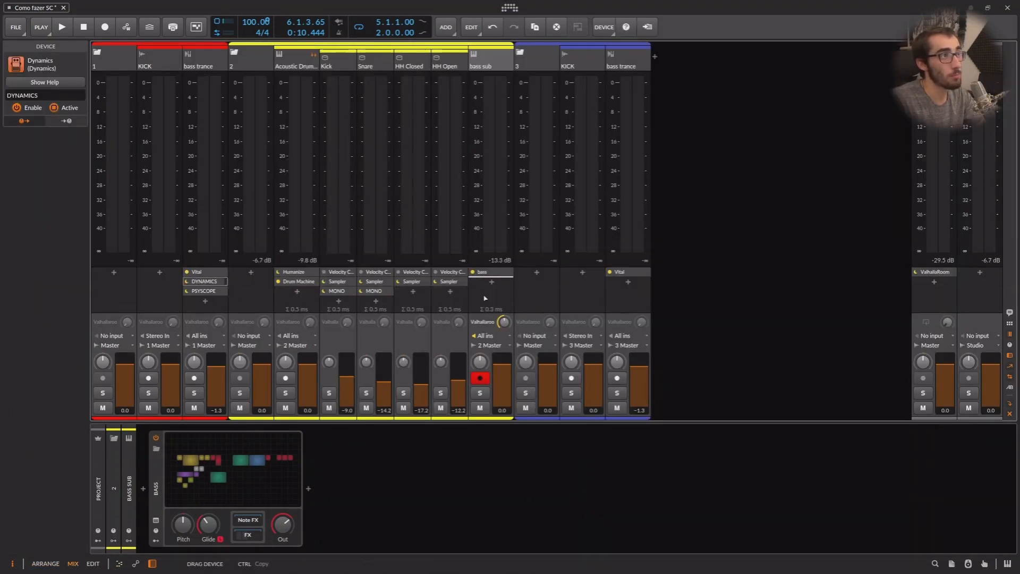
pyautogui.moveTo(485, 298); pyautogui.dragTo(503, 78)
pyautogui.moveTo(498, 243); pyautogui.dragTo(494, 287)
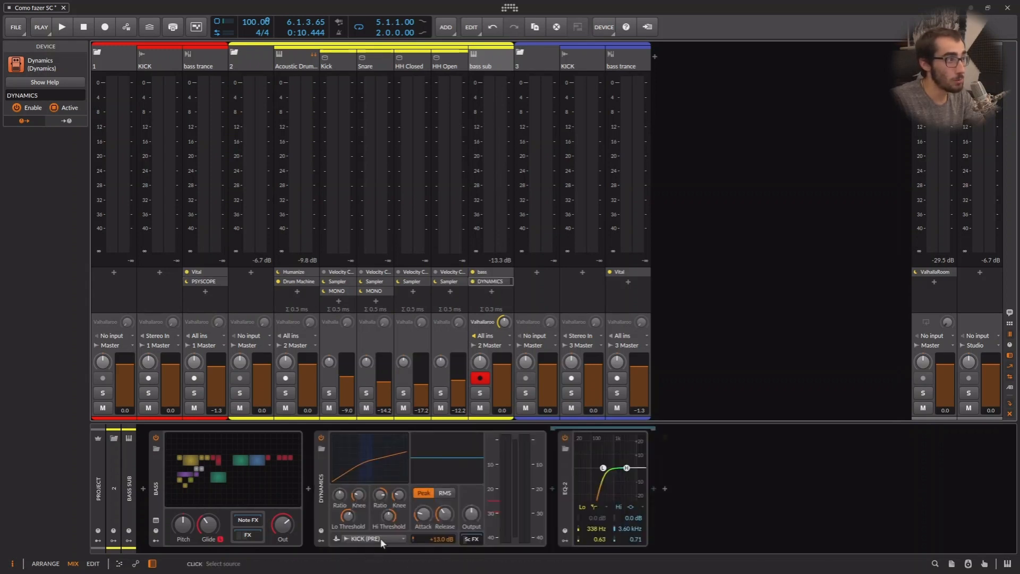
pyautogui.click(337, 64)
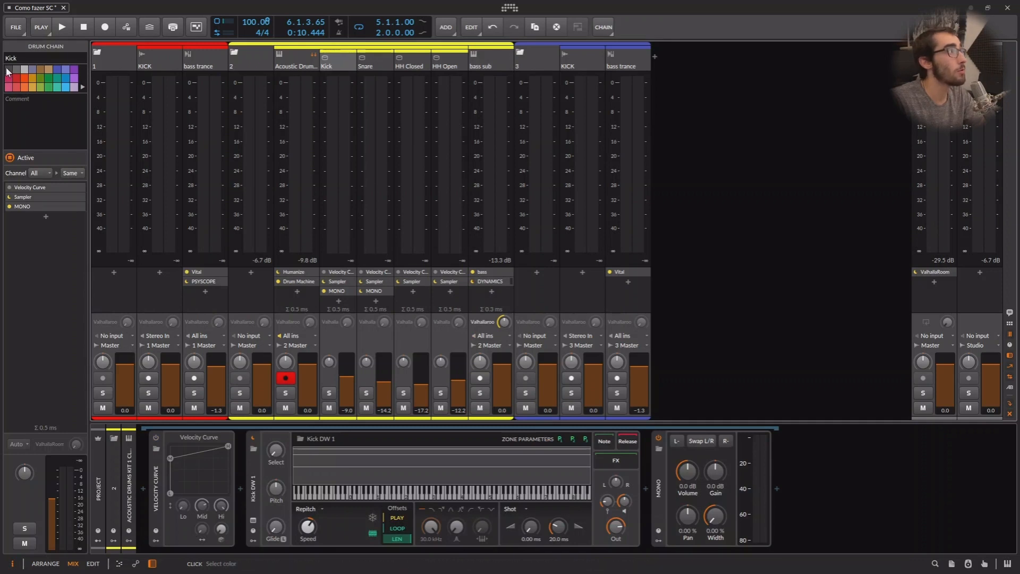
pyautogui.click(490, 281)
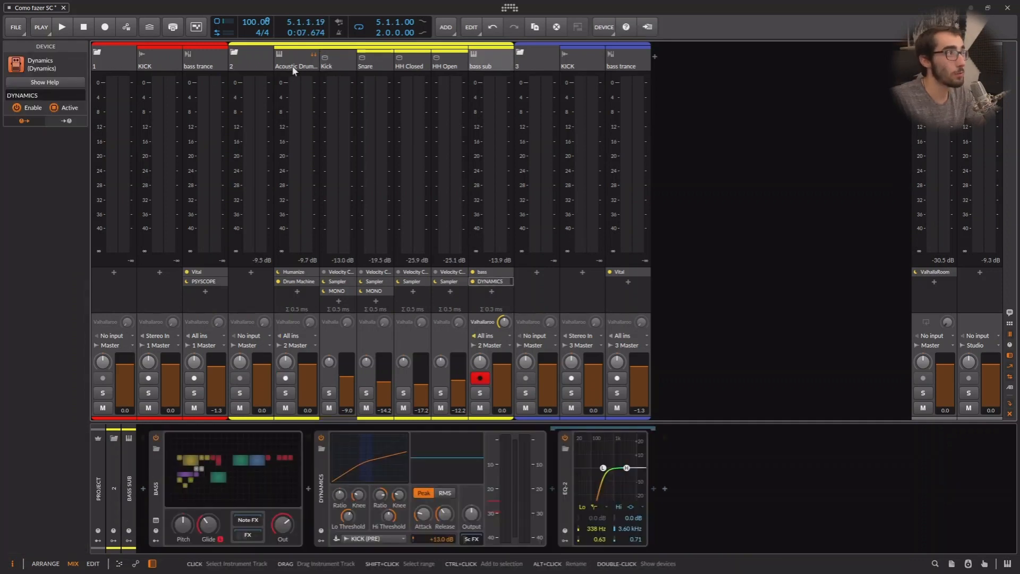
pyautogui.click(381, 537)
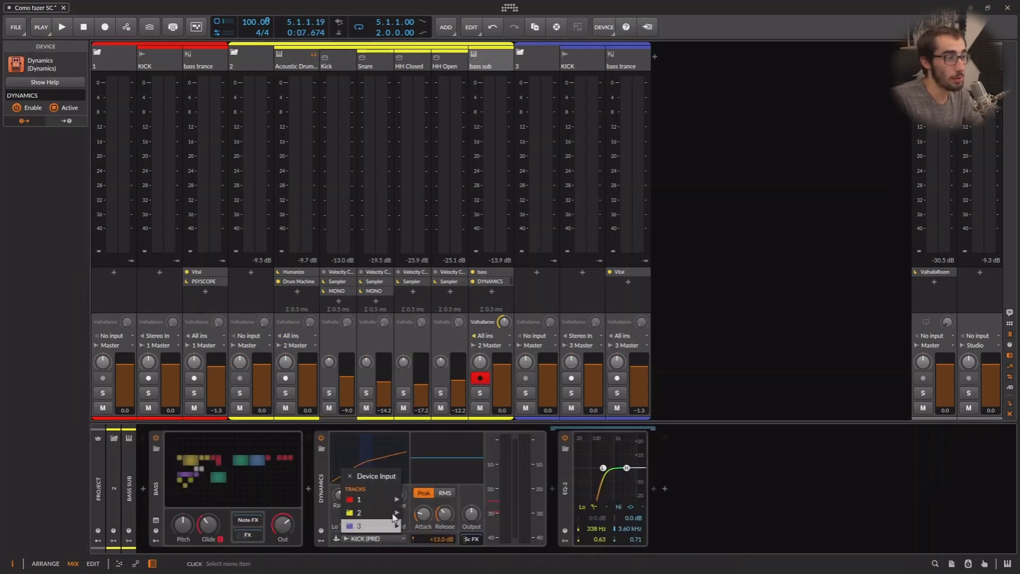
pyautogui.moveTo(382, 513)
pyautogui.moveTo(428, 514)
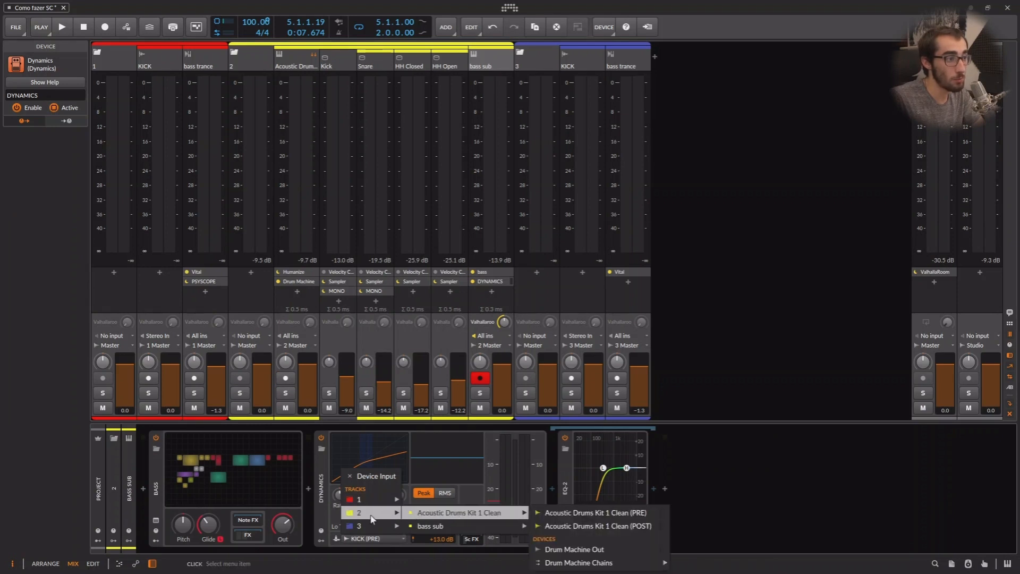
# Step: Create an audio track named SC before group 1 and colour it grey
pyautogui.click(253, 63)
pyautogui.click(251, 62)
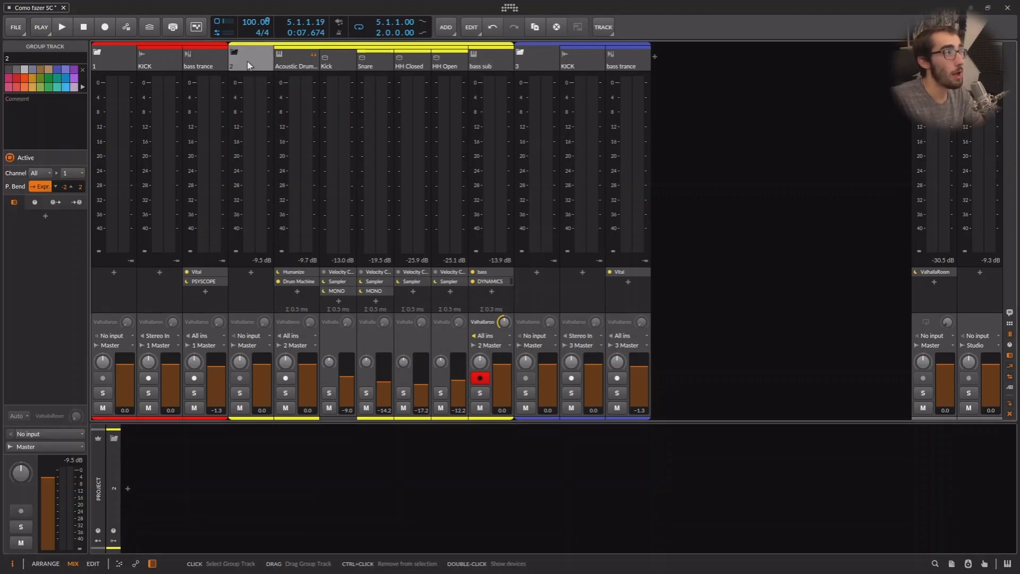
pyautogui.rightClick(681, 92)
pyautogui.click(728, 116)
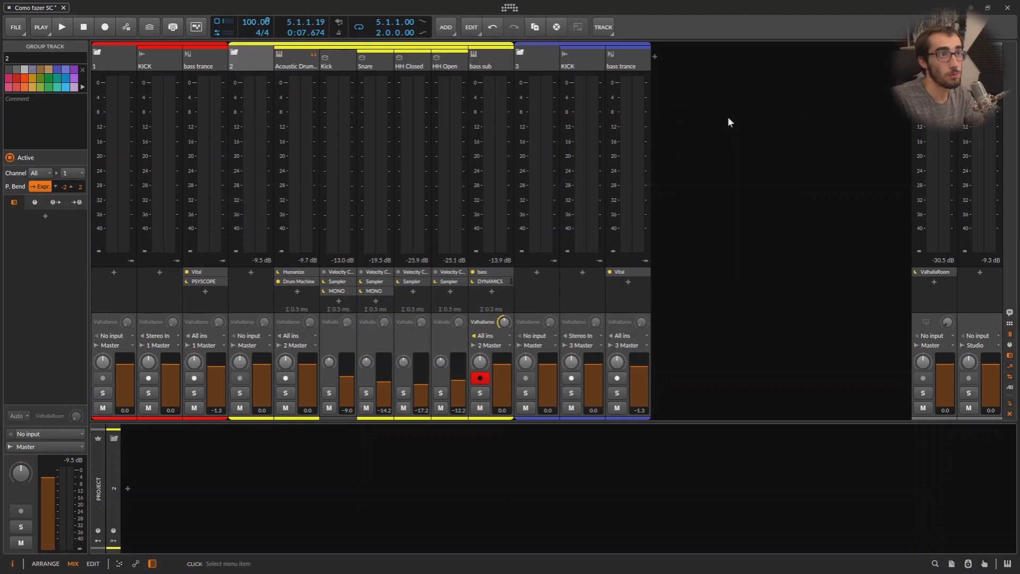
pyautogui.moveTo(672, 60); pyautogui.dragTo(93, 66)
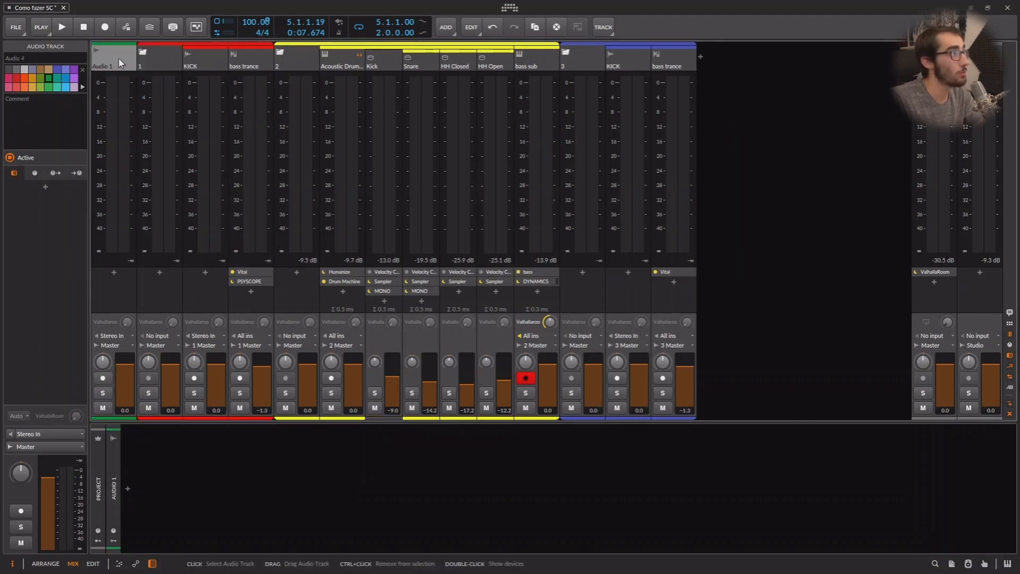
pyautogui.click(24, 69)
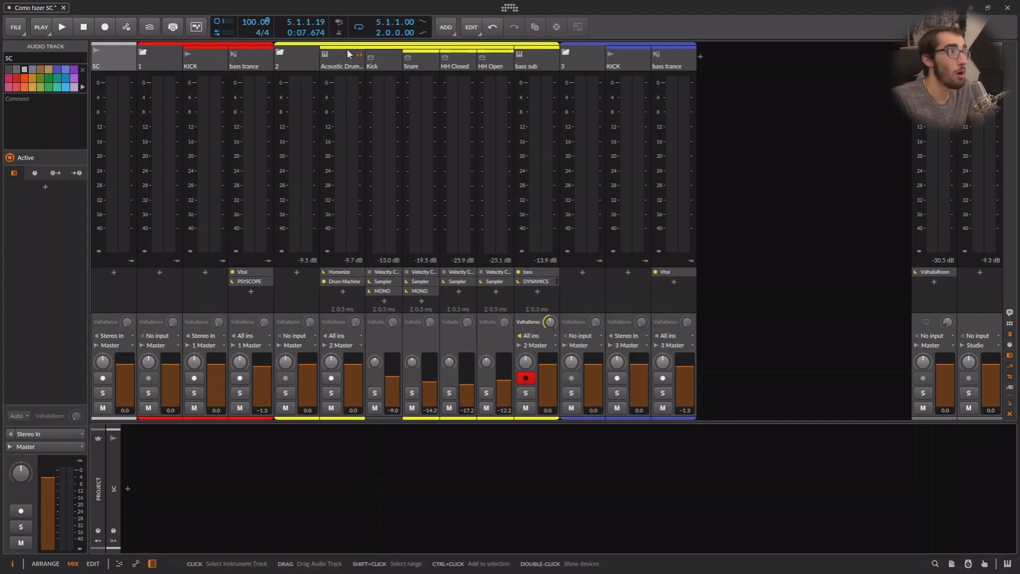
# Step: Feed the SC track from the Kick (PRE) chain of Acoustic Drums Kit 1 Clean, with input monitoring on and the track muted
pyautogui.click(120, 52)
pyautogui.click(117, 337)
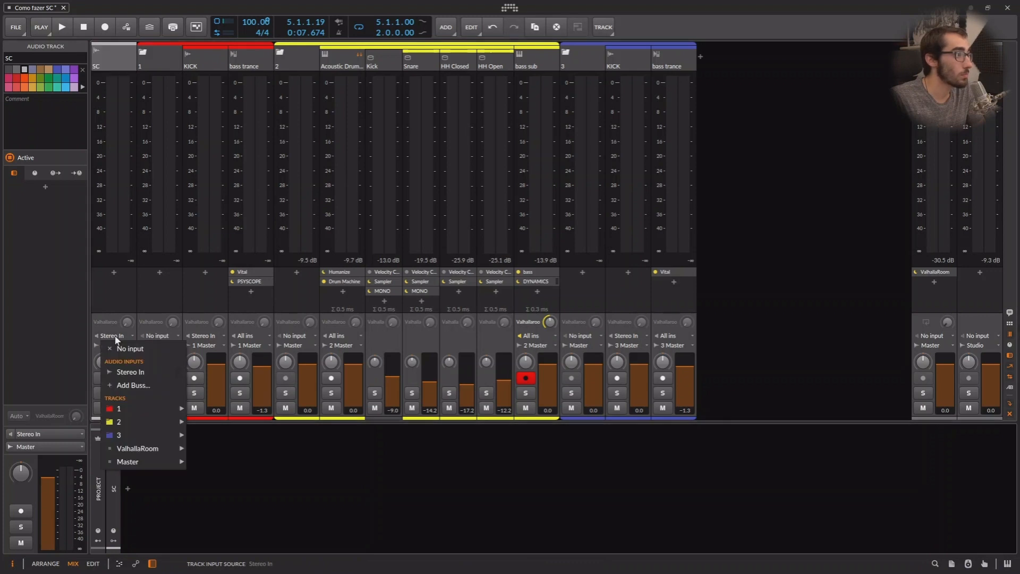
pyautogui.moveTo(131, 423)
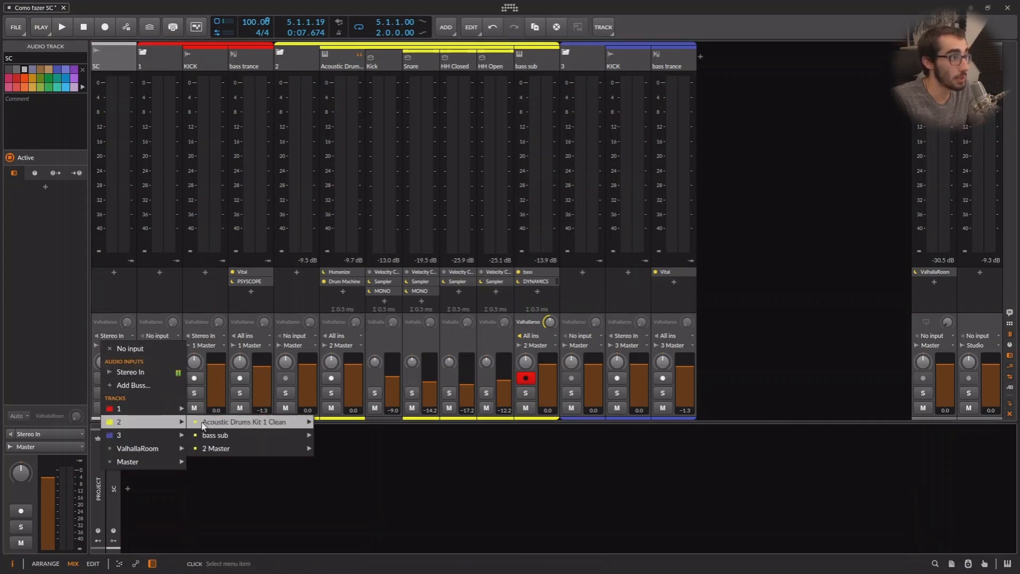
pyautogui.moveTo(259, 424)
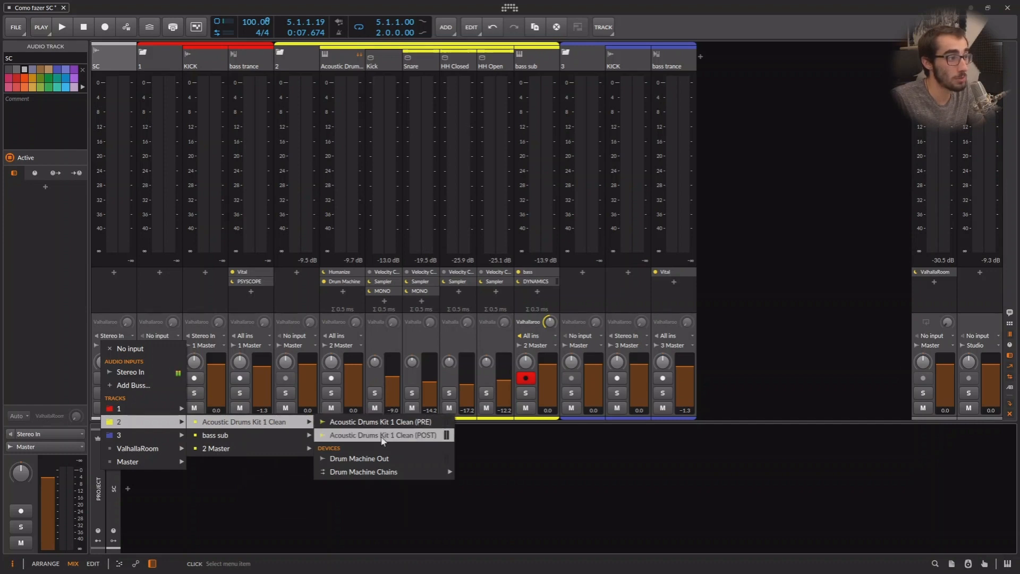
pyautogui.moveTo(353, 477)
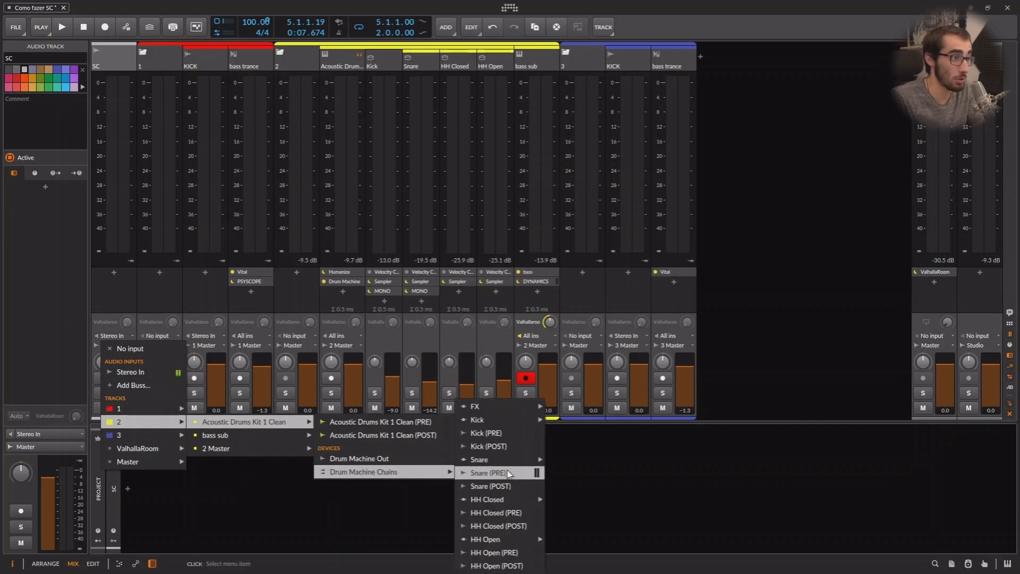
pyautogui.click(486, 433)
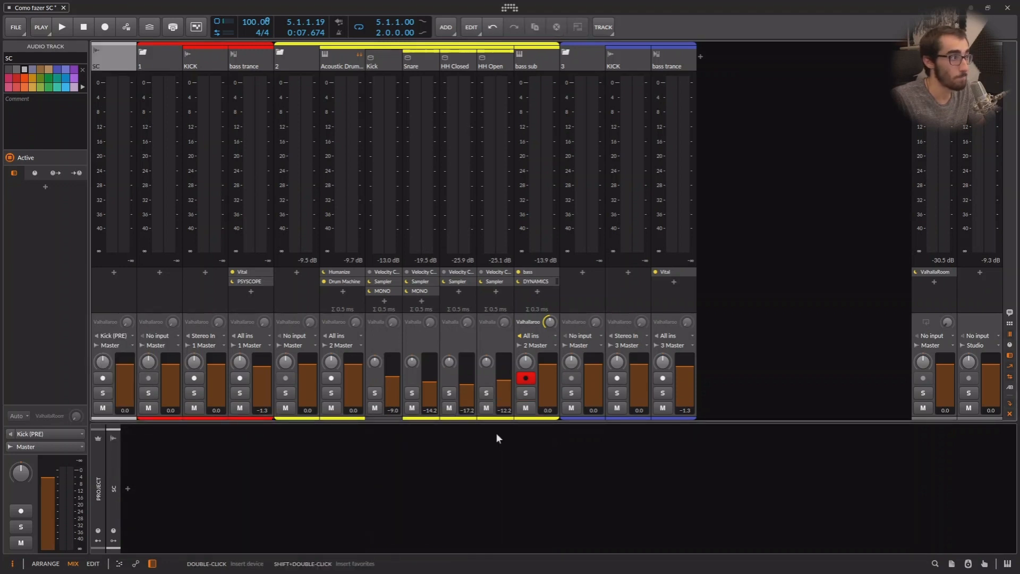
pyautogui.click(98, 337)
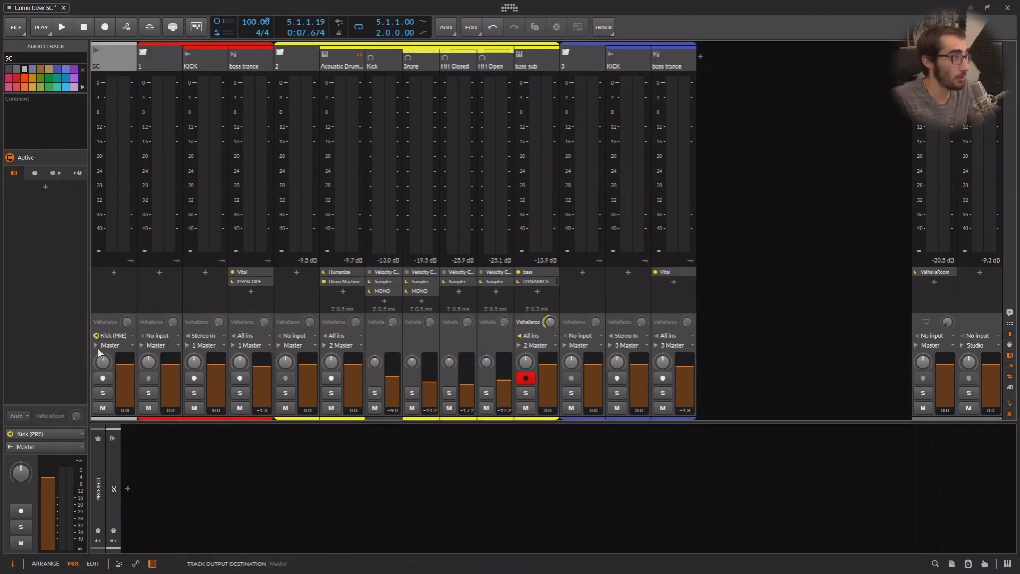
pyautogui.click(103, 408)
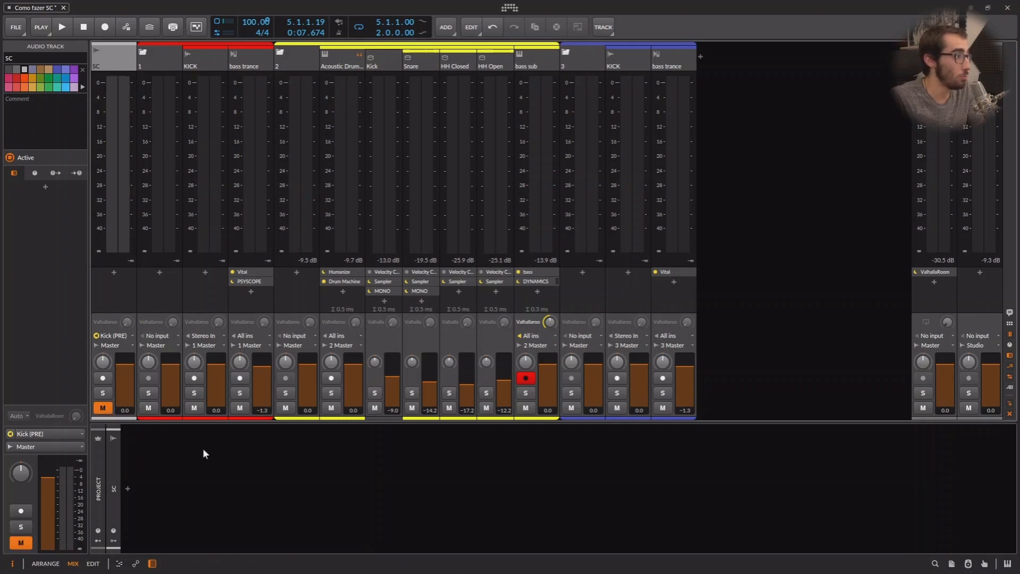
# Step: Play the section from bar 5 and check the kick signal on the SC track's mixer meter
pyautogui.hotkey('alt', '1')
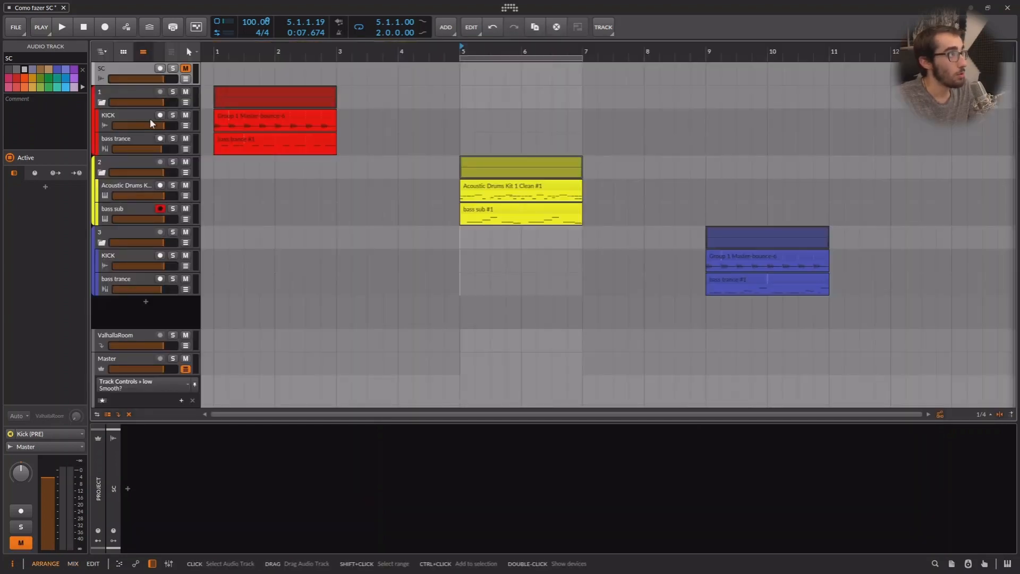
pyautogui.click(534, 210)
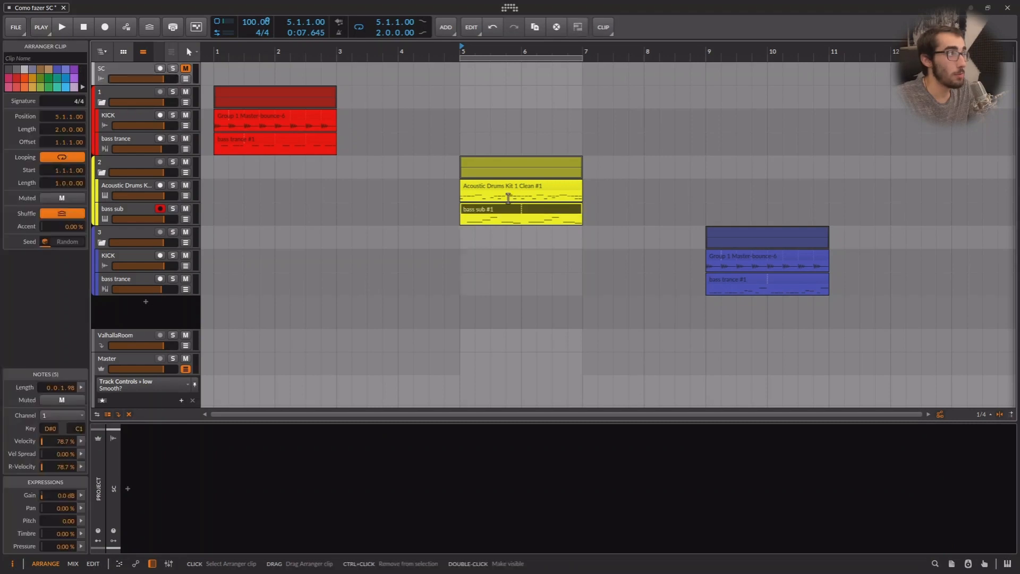
pyautogui.press('space')
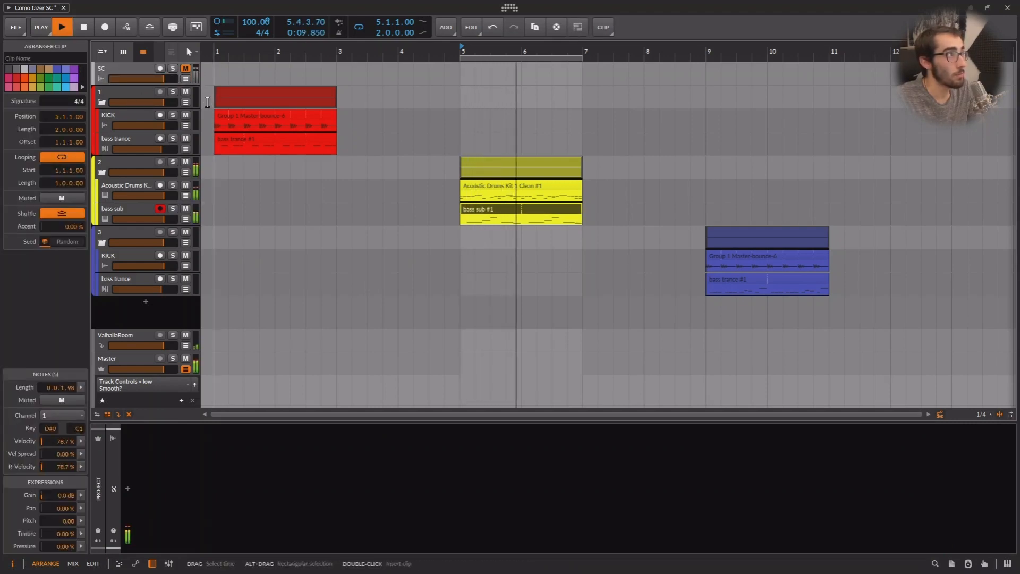
pyautogui.click(125, 67)
pyautogui.hotkey('alt', '2')
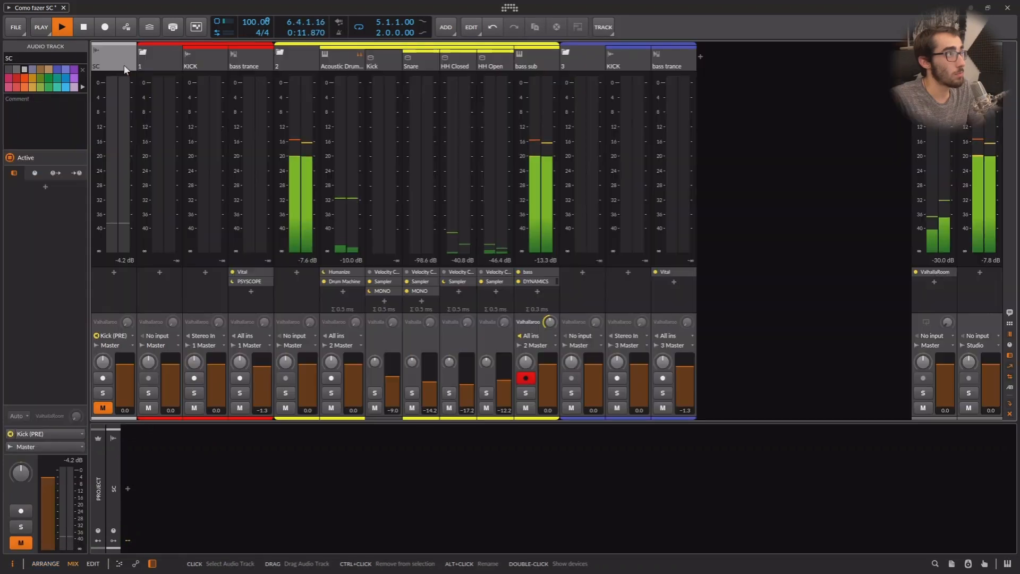
pyautogui.press('space')
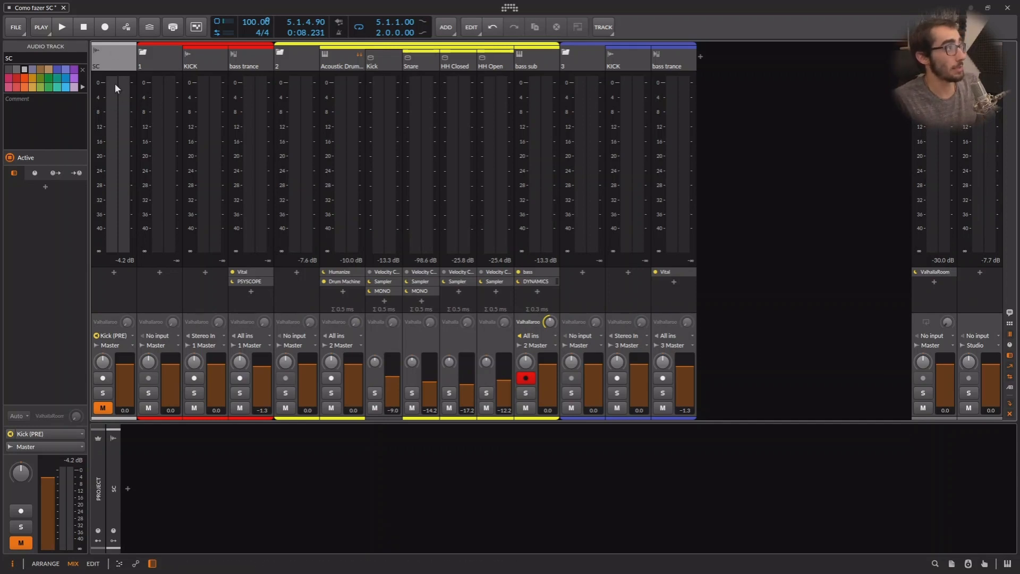
# Step: Add a Time Shift device to the SC track
pyautogui.click(117, 57)
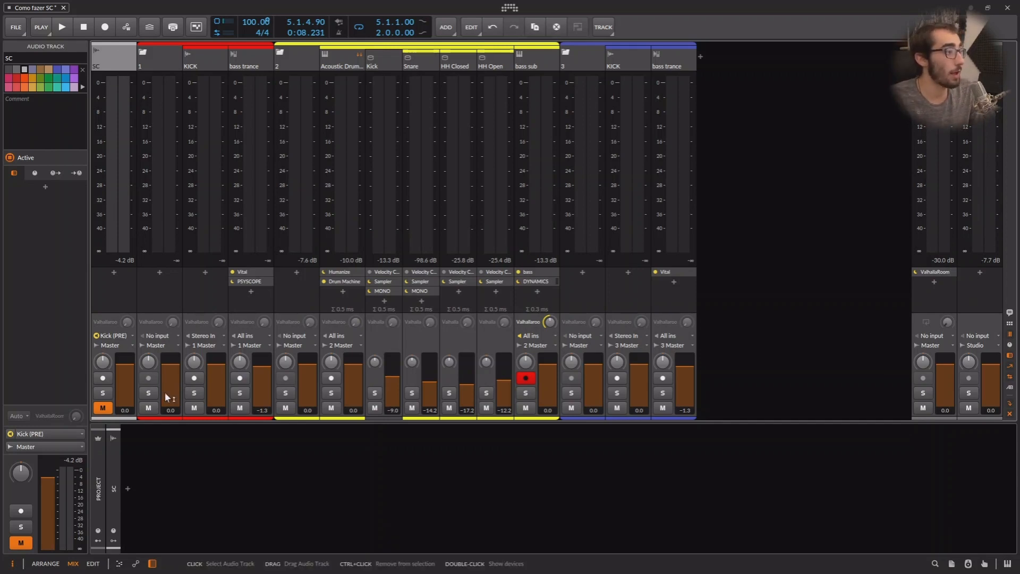
pyautogui.click(127, 488)
pyautogui.write('time')
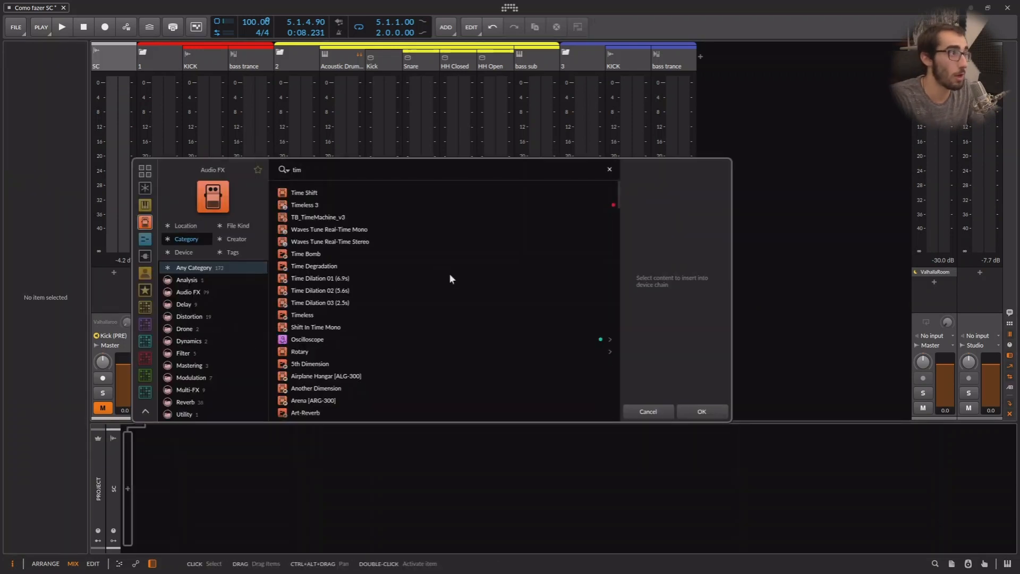
pyautogui.press('Return')
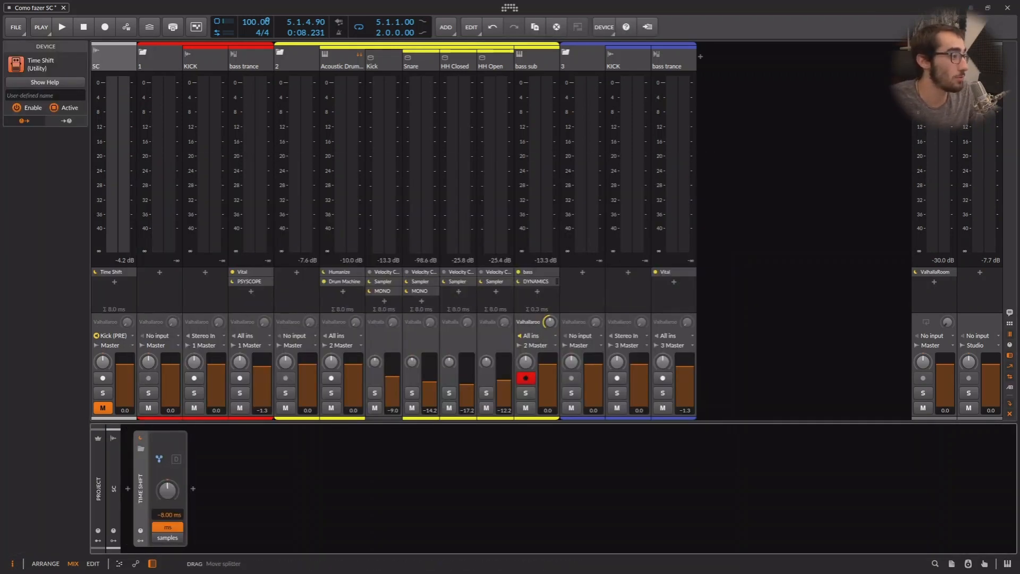
# Step: Set the SC track's Time Shift to -8 ms
pyautogui.doubleClick(166, 518)
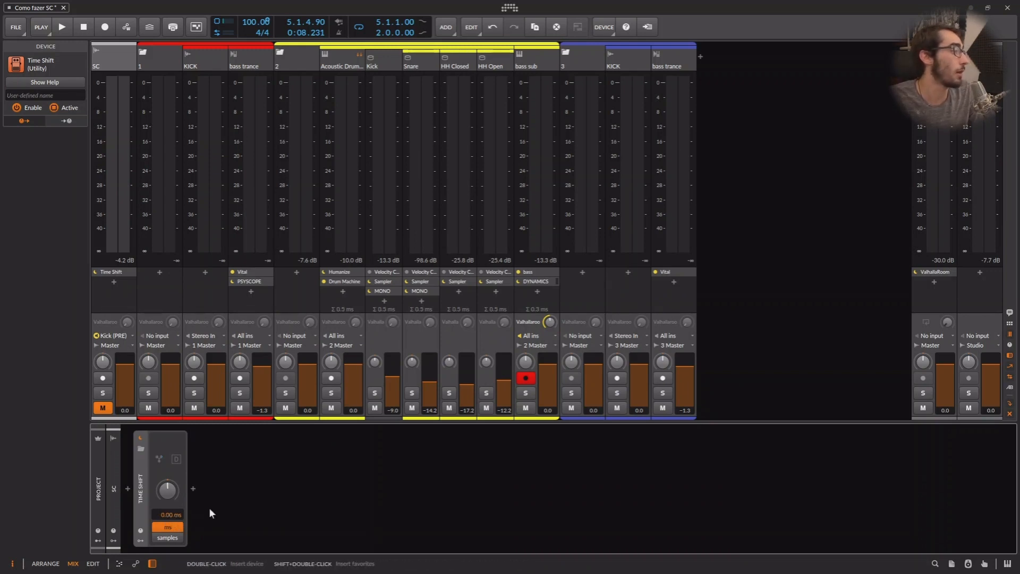
pyautogui.doubleClick(172, 515)
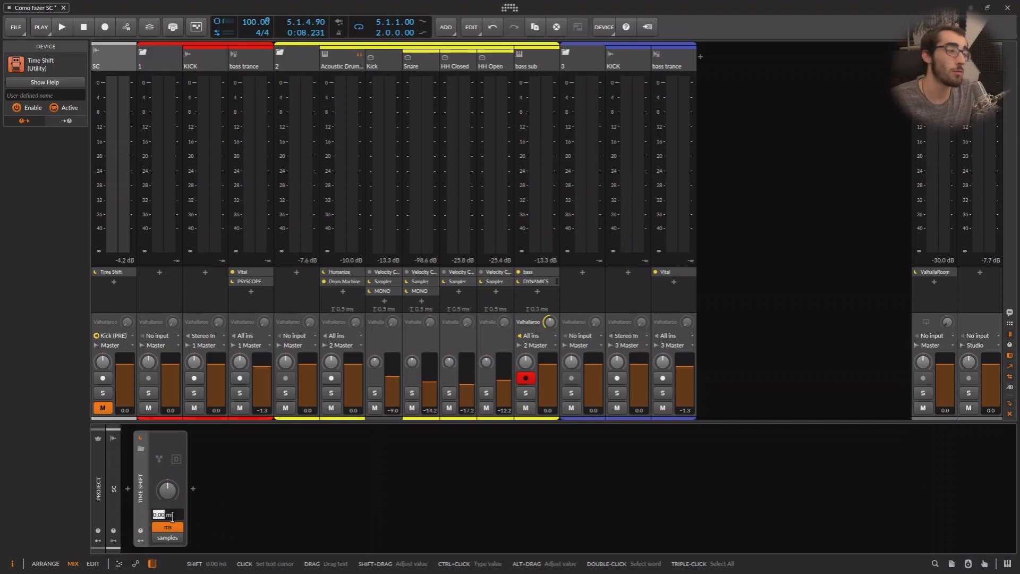
pyautogui.write('-')
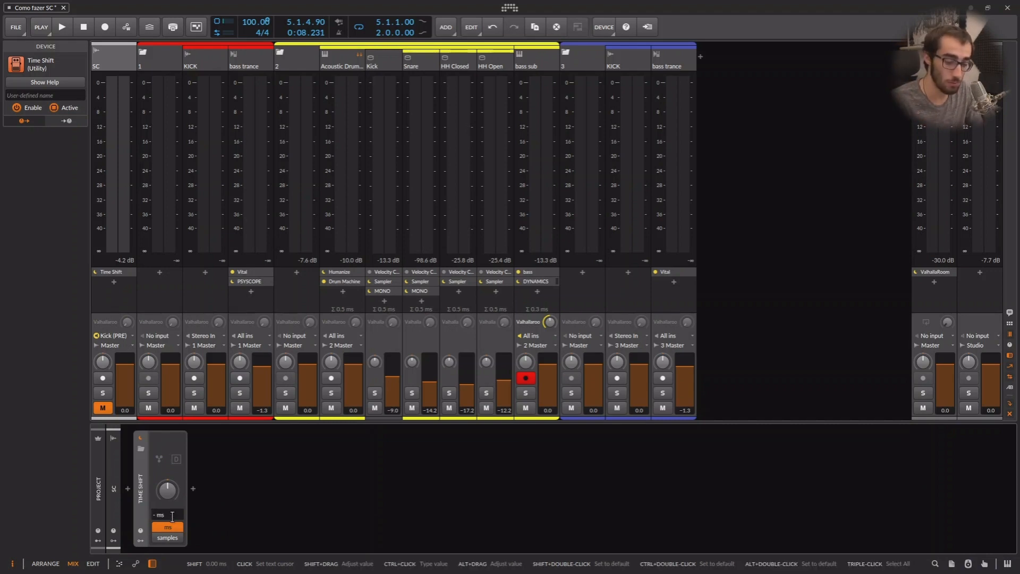
pyautogui.write('89')
pyautogui.press('BackSpace')
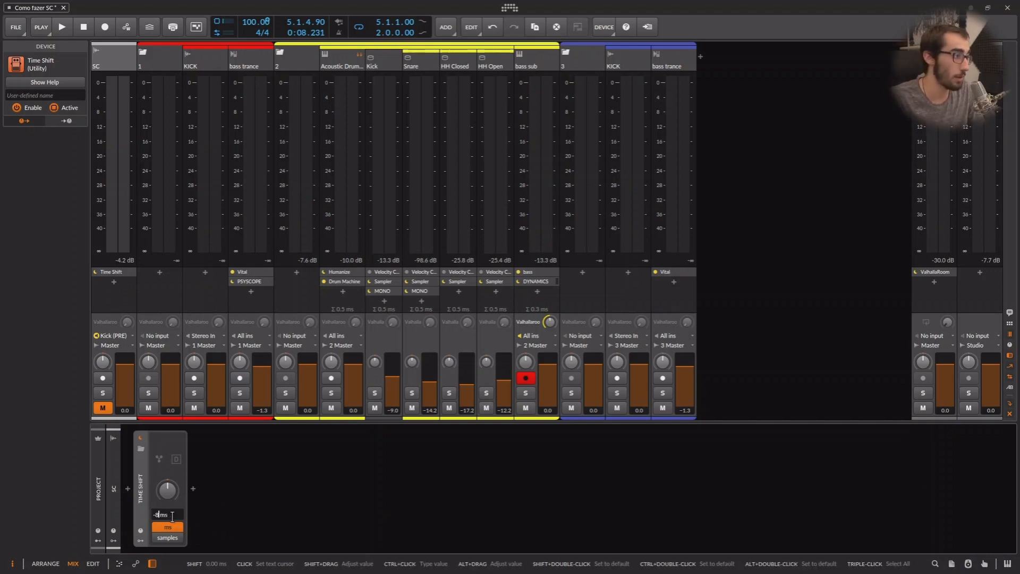
pyautogui.press('Return')
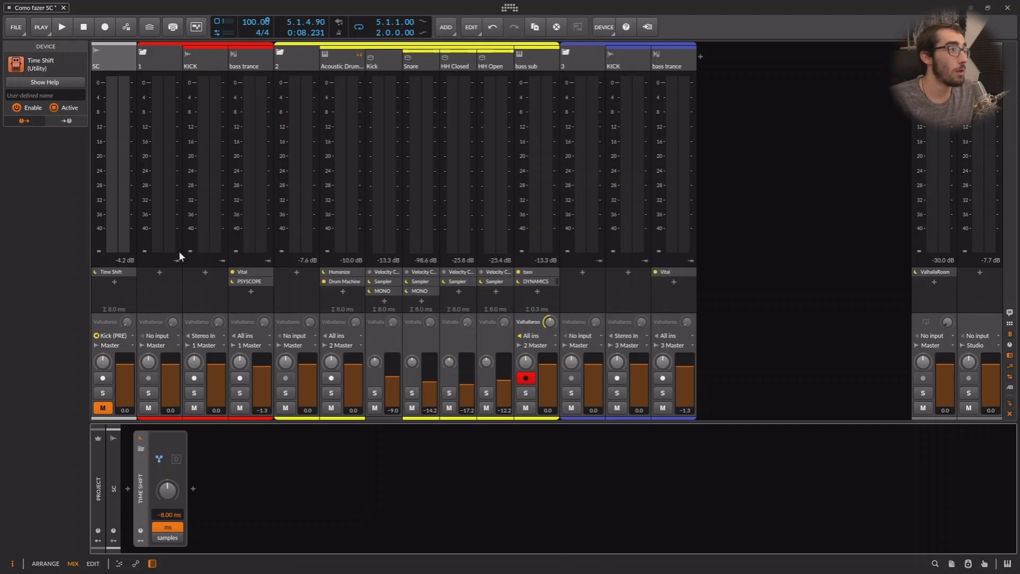
# Step: Switch the sidechain source of the Dynamics device on the bass sub track to SC (PRE)
pyautogui.click(540, 61)
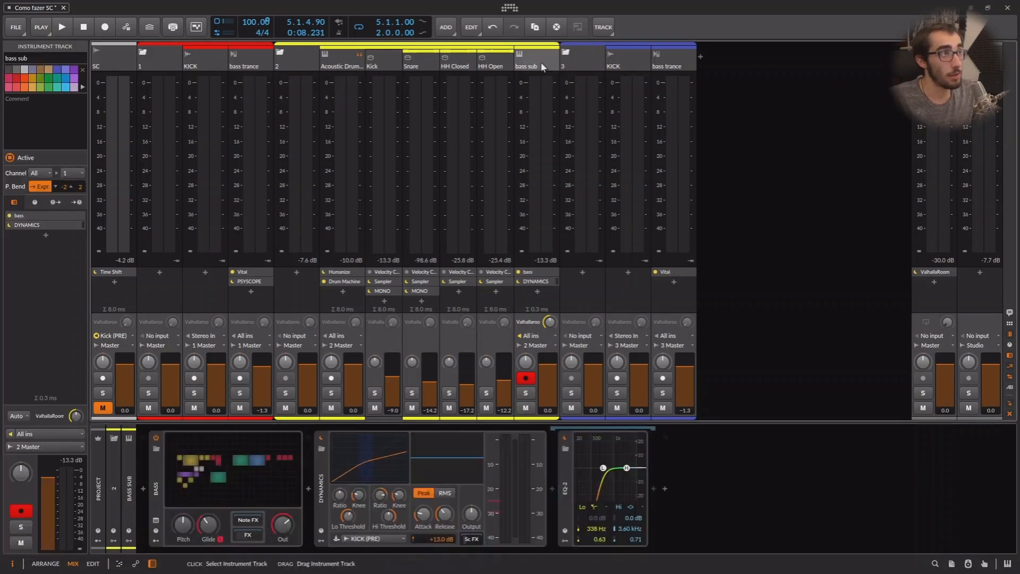
pyautogui.click(422, 515)
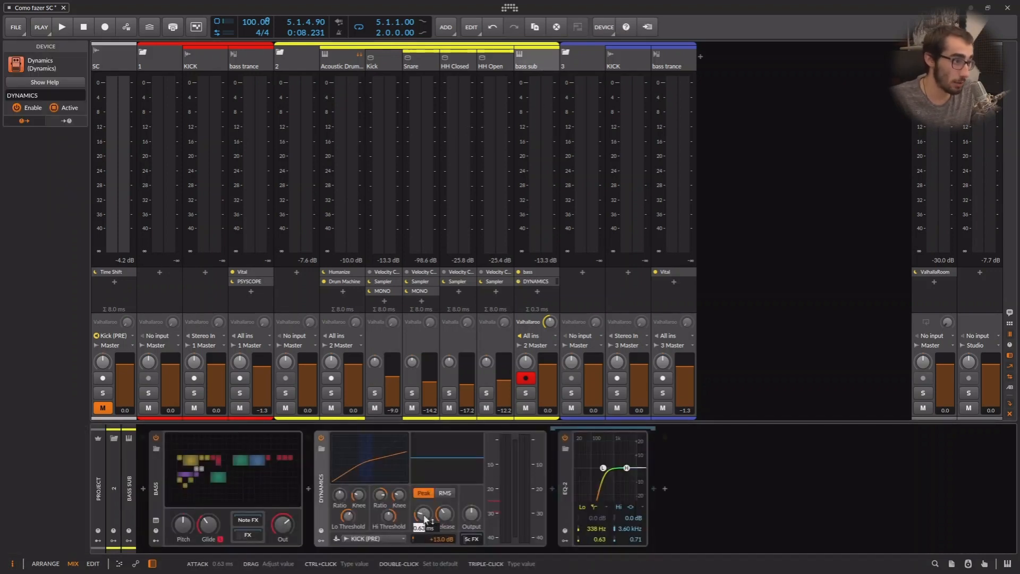
pyautogui.click(385, 538)
pyautogui.moveTo(383, 486)
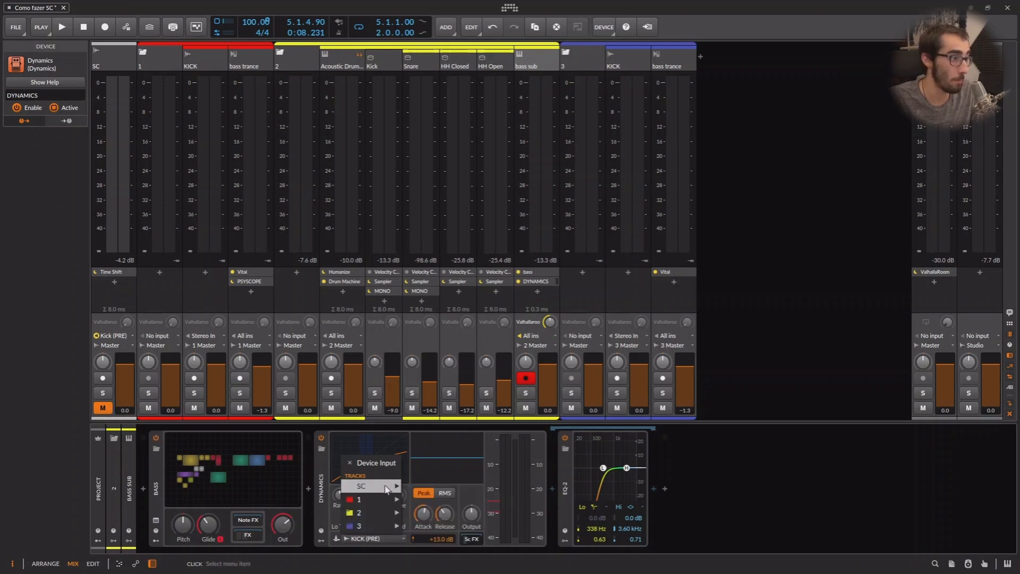
pyautogui.click(426, 486)
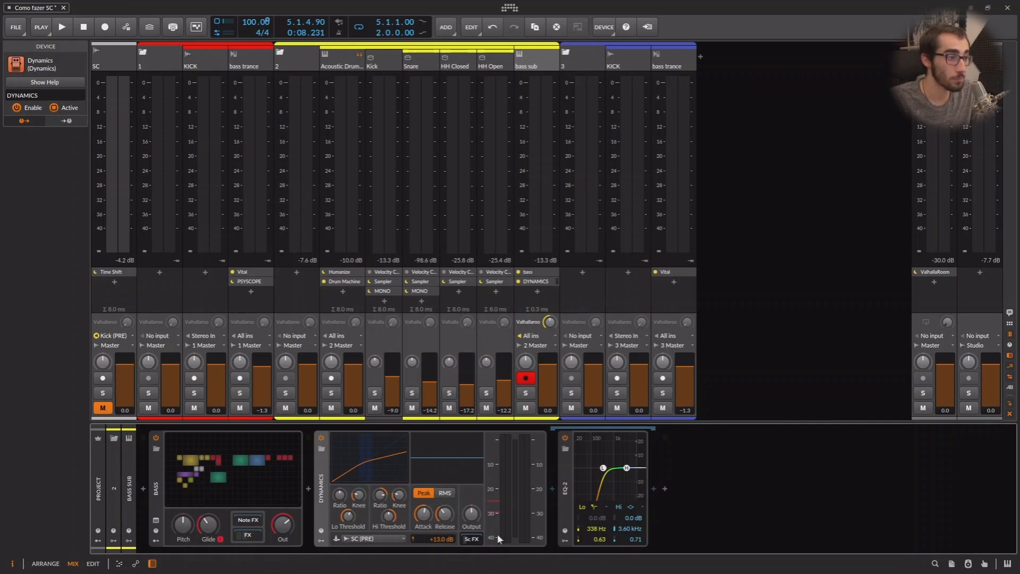
# Step: Lower the Dynamics sidechain input gain to about +11 dB and start playback to judge the bass ducking
pyautogui.click(444, 539)
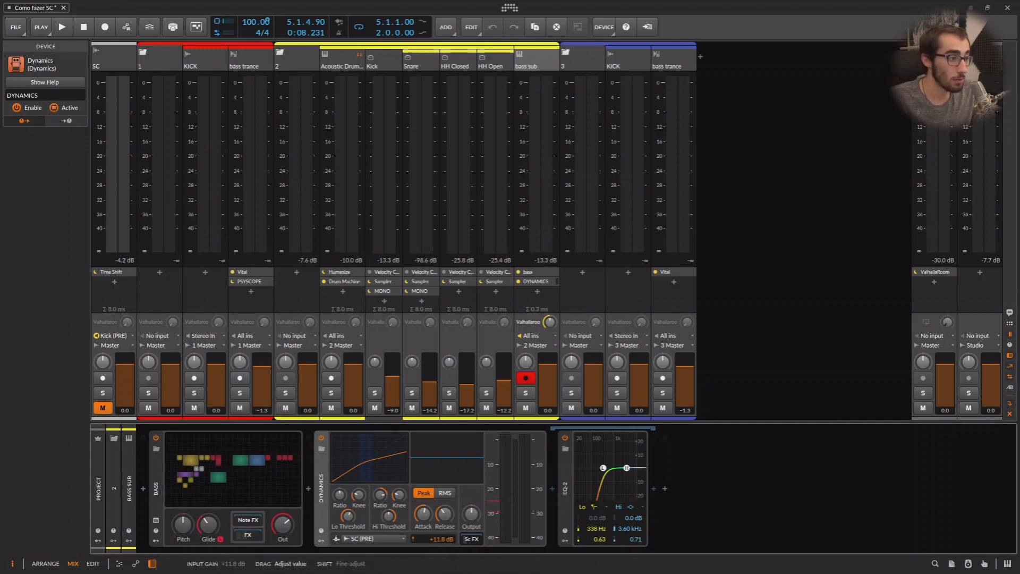
pyautogui.moveTo(444, 539); pyautogui.dragTo(444, 541)
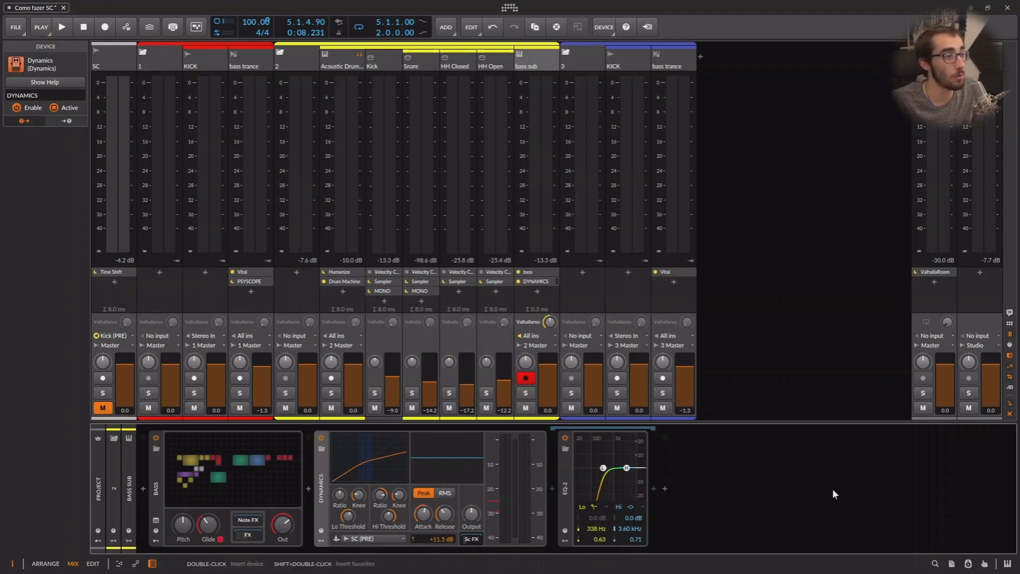
pyautogui.press('space')
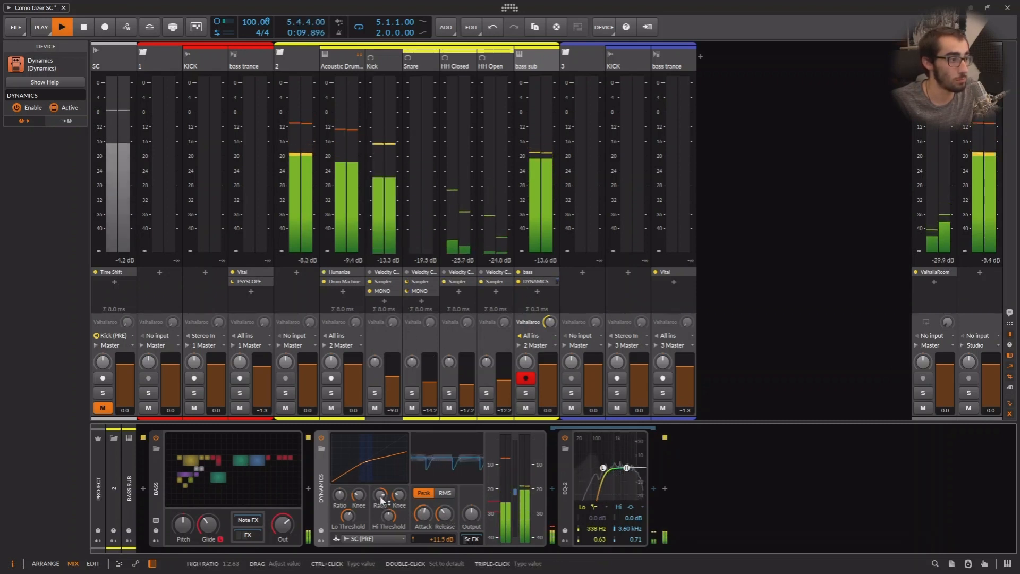
# Step: Lower the low-cut frequency of EQ-2 in the Dynamics sidechain FX chain to 80 Hz and play the loop to judge the ducking
pyautogui.moveTo(388, 516); pyautogui.dragTo(443, 512)
pyautogui.click(471, 540)
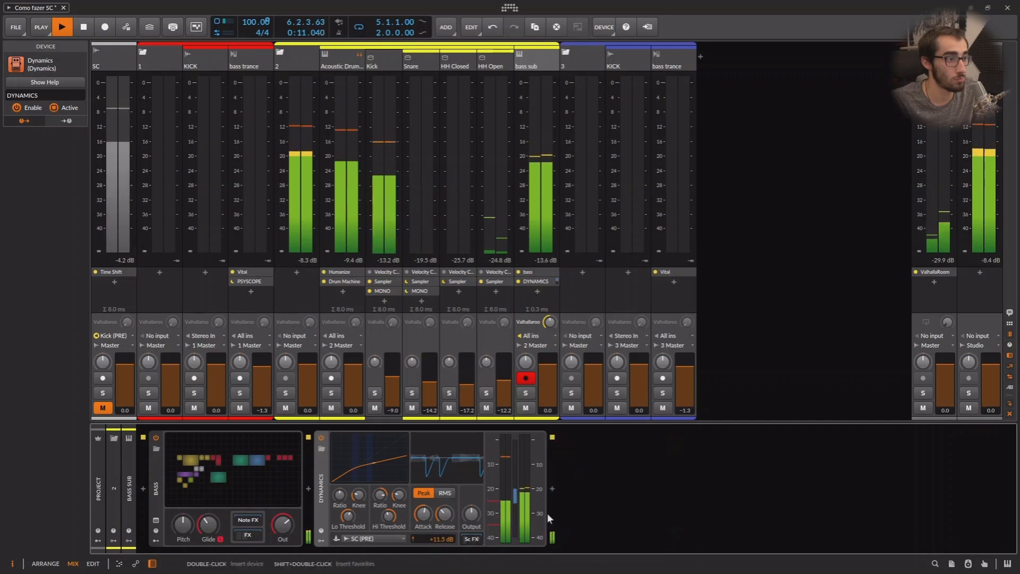
pyautogui.click(472, 540)
pyautogui.moveTo(604, 469); pyautogui.dragTo(589, 467)
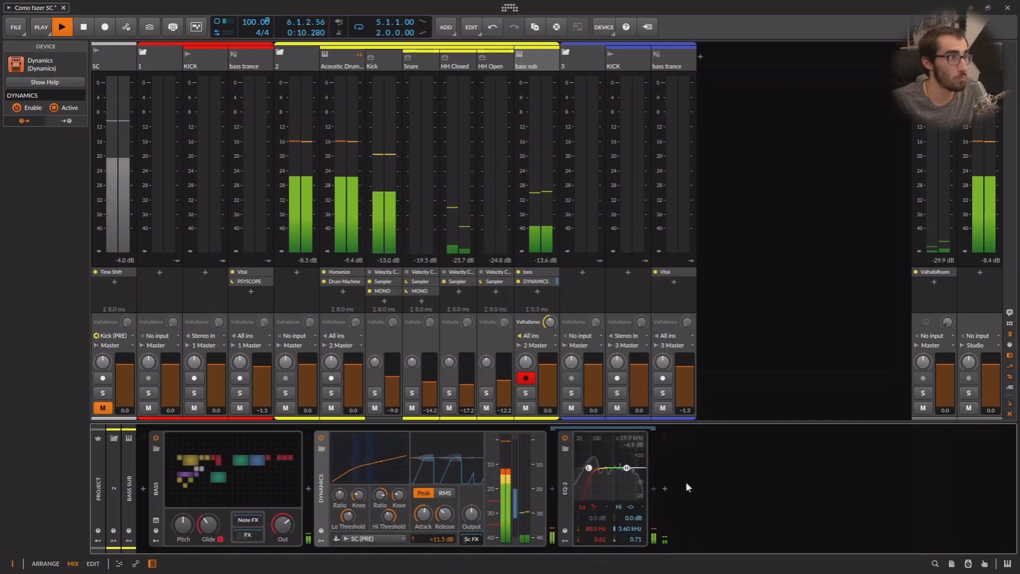
pyautogui.press('space')
pyautogui.press('space')
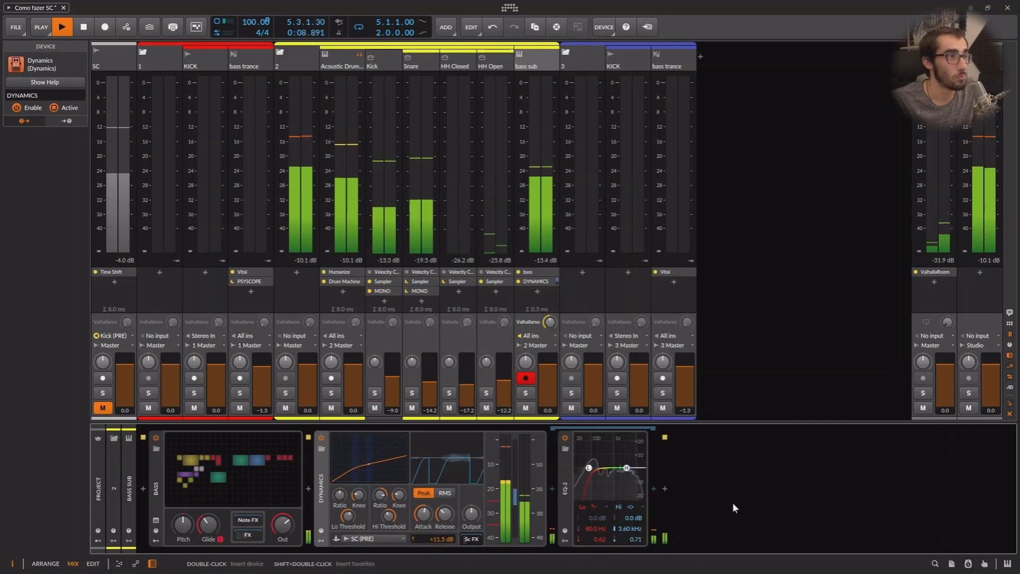
pyautogui.press('space')
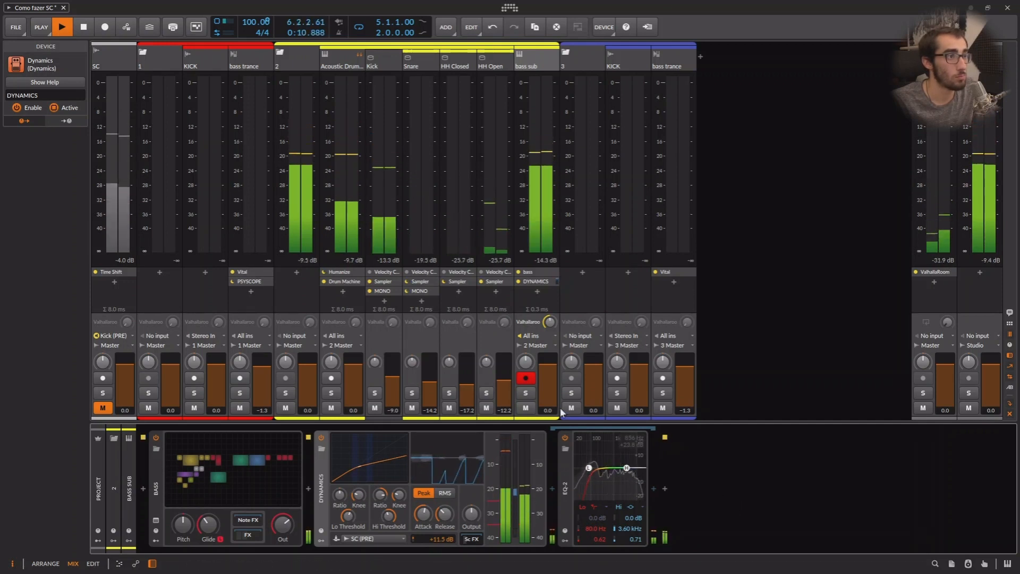
# Step: Solo the bass sub track and play the loop to judge the bass ducking on its own
pyautogui.click(525, 393)
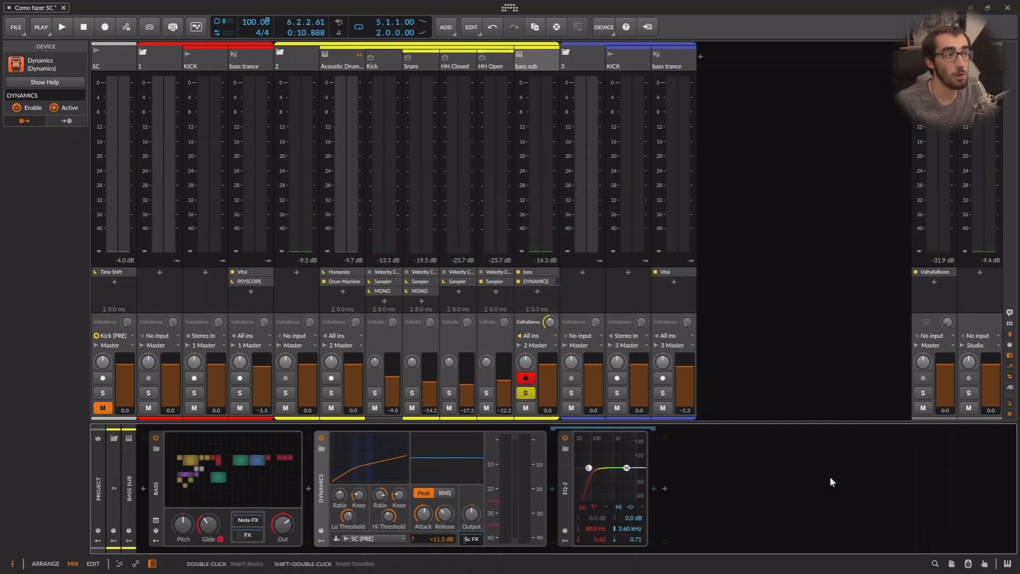
pyautogui.press('space')
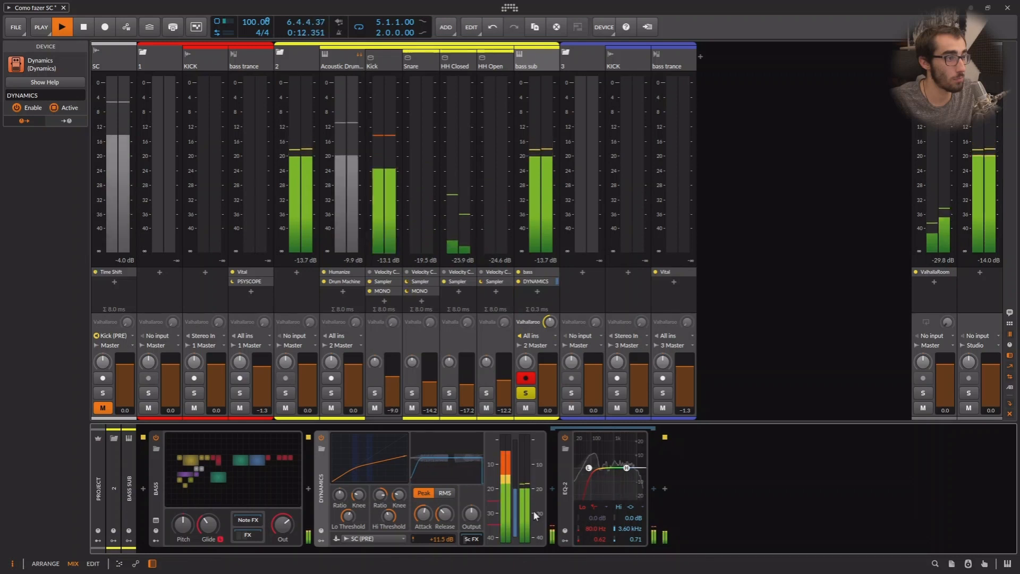
pyautogui.press('space')
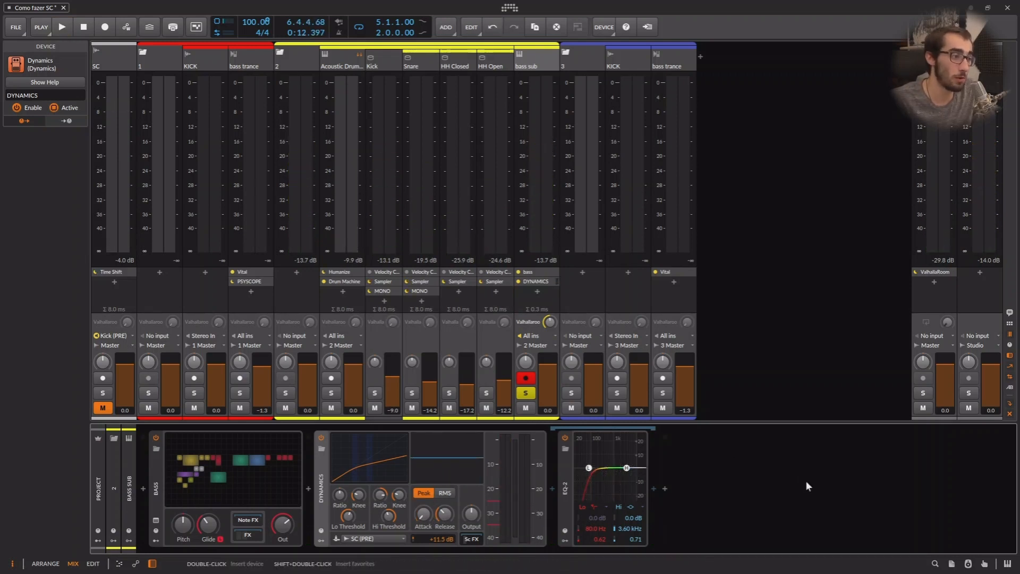
pyautogui.press('space')
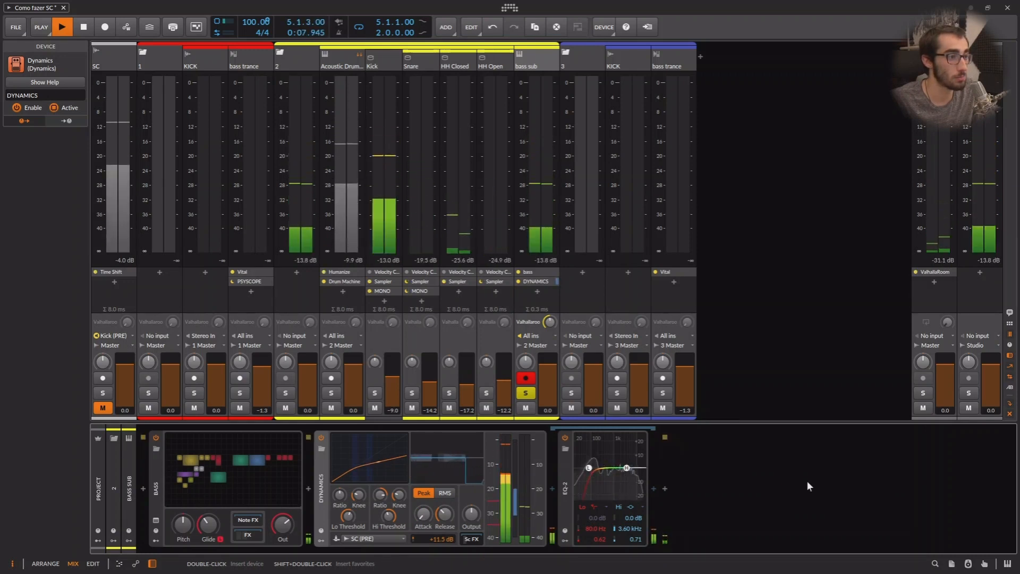
pyautogui.press('space')
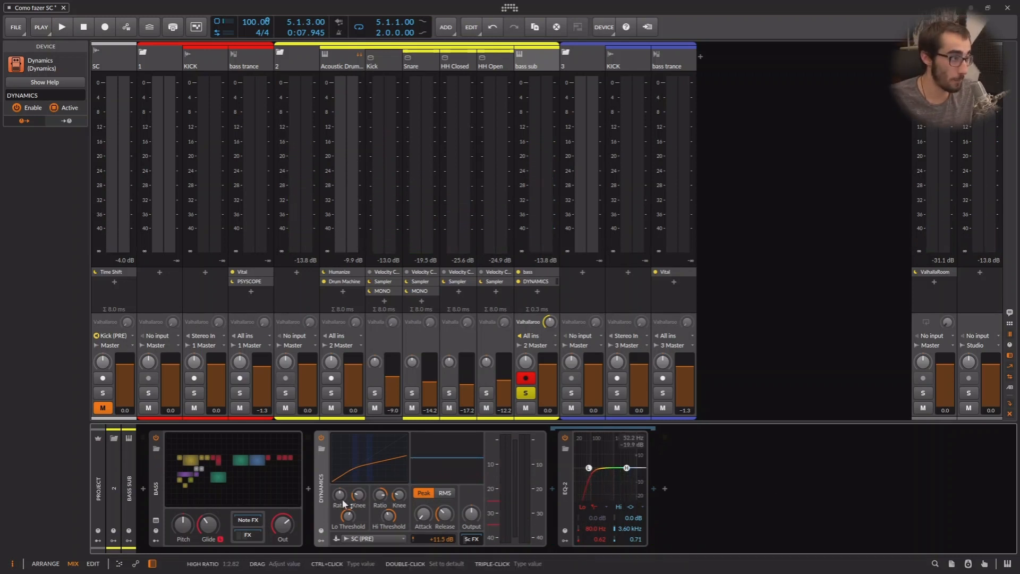
# Step: Open the Acoustic Drums Kit 1 Clean clip in the arranger and examine the timing of its Kick notes
pyautogui.click(101, 56)
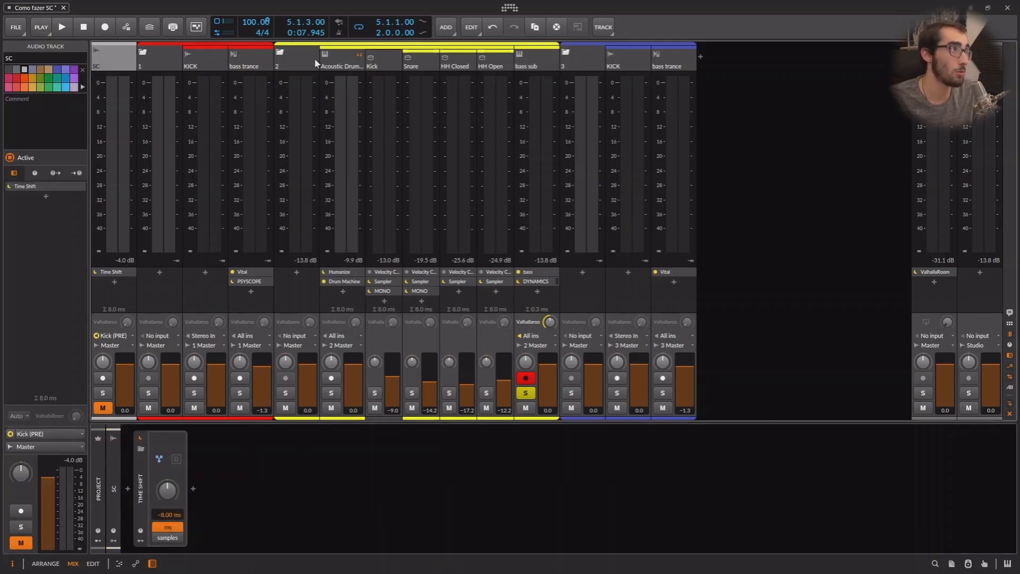
pyautogui.click(299, 60)
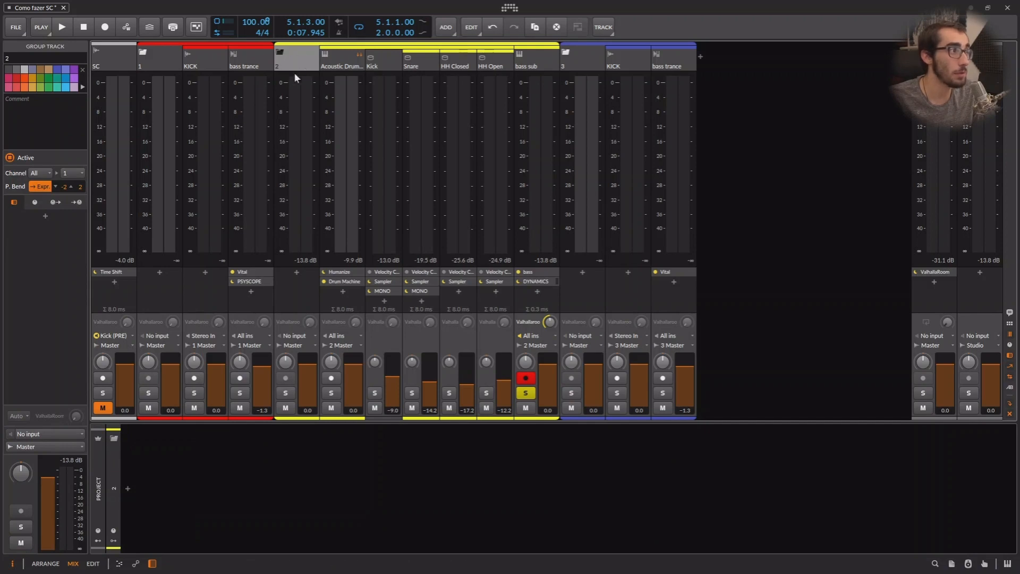
pyautogui.click(336, 67)
pyautogui.press('Tab')
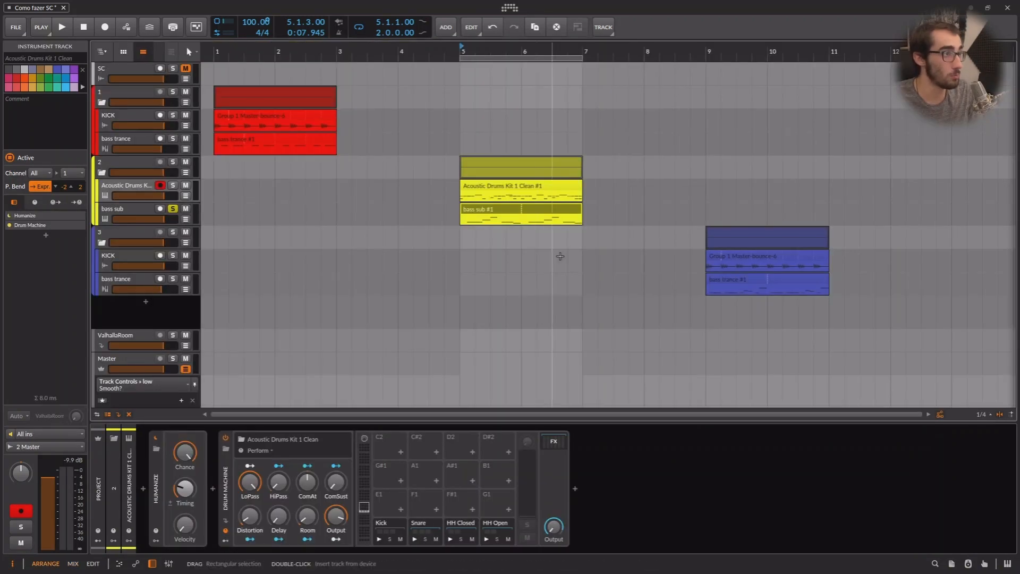
pyautogui.doubleClick(528, 190)
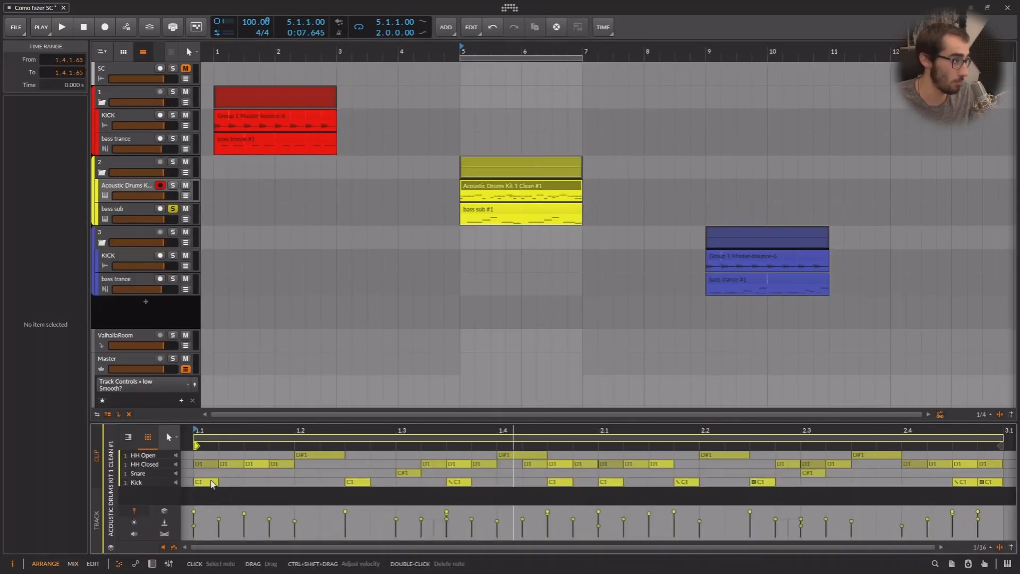
pyautogui.click(454, 481)
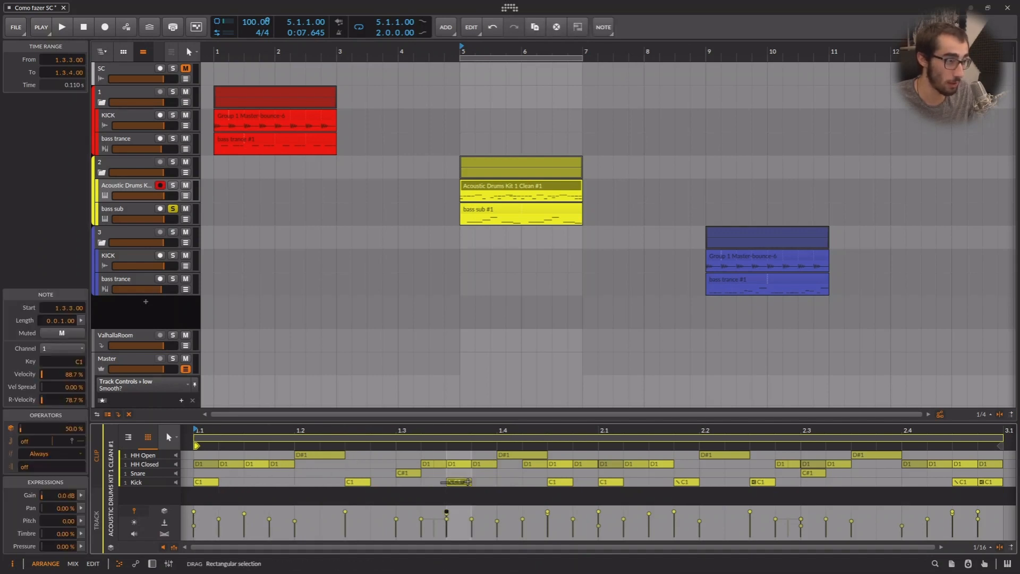
pyautogui.moveTo(469, 481); pyautogui.dragTo(470, 481)
pyautogui.moveTo(440, 482); pyautogui.dragTo(486, 481)
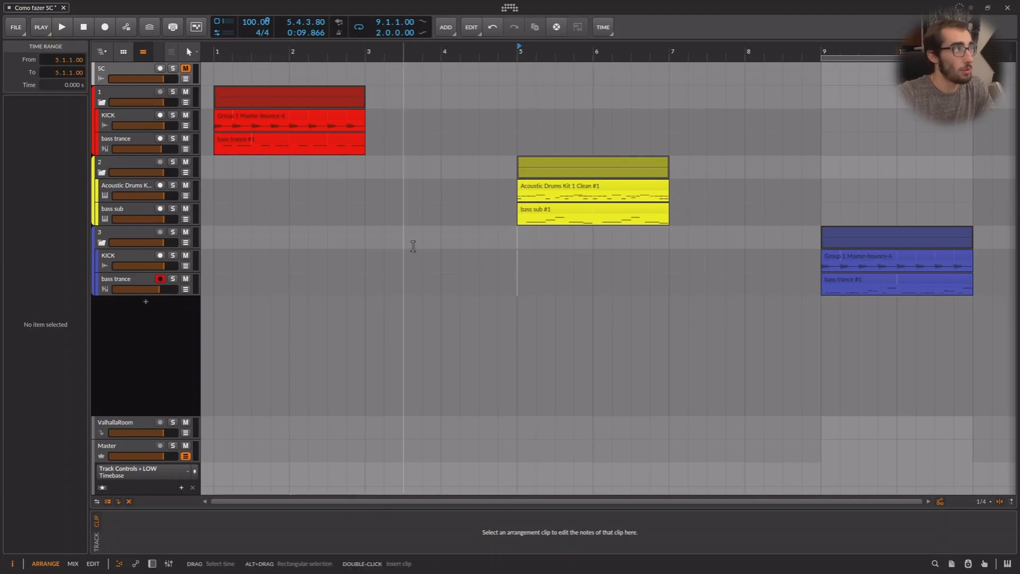
# Step: Convert the SC track to an instrument track and set its note input to the Velocity Curve in the drum kit's Kick chain
pyautogui.rightClick(124, 69)
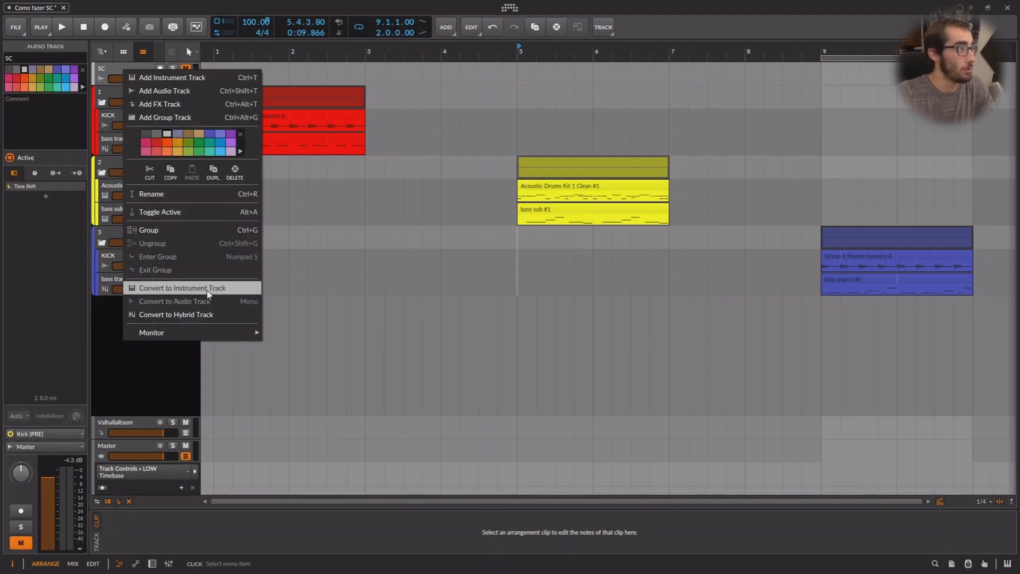
pyautogui.click(207, 290)
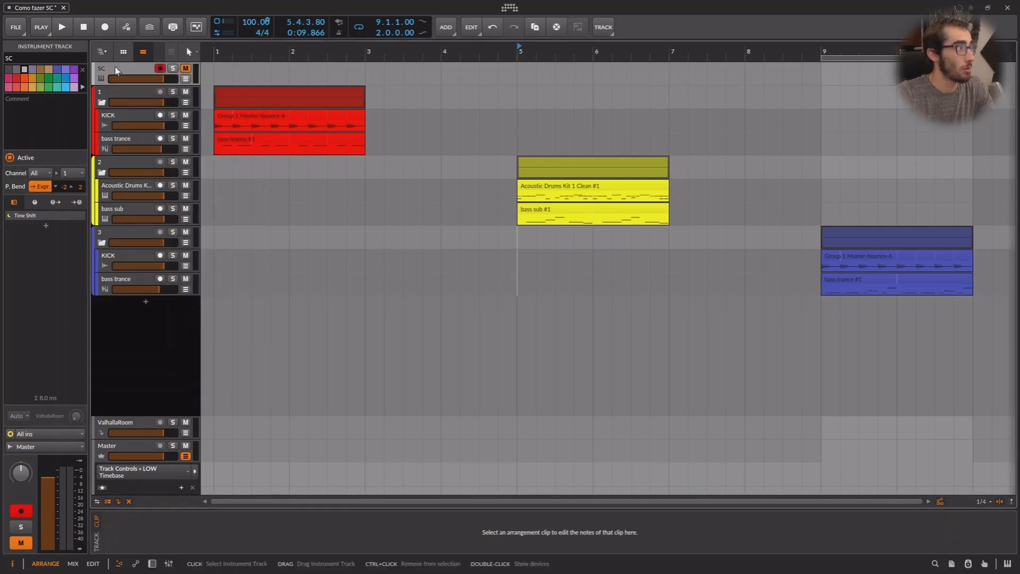
pyautogui.hotkey('alt', '2')
pyautogui.click(109, 335)
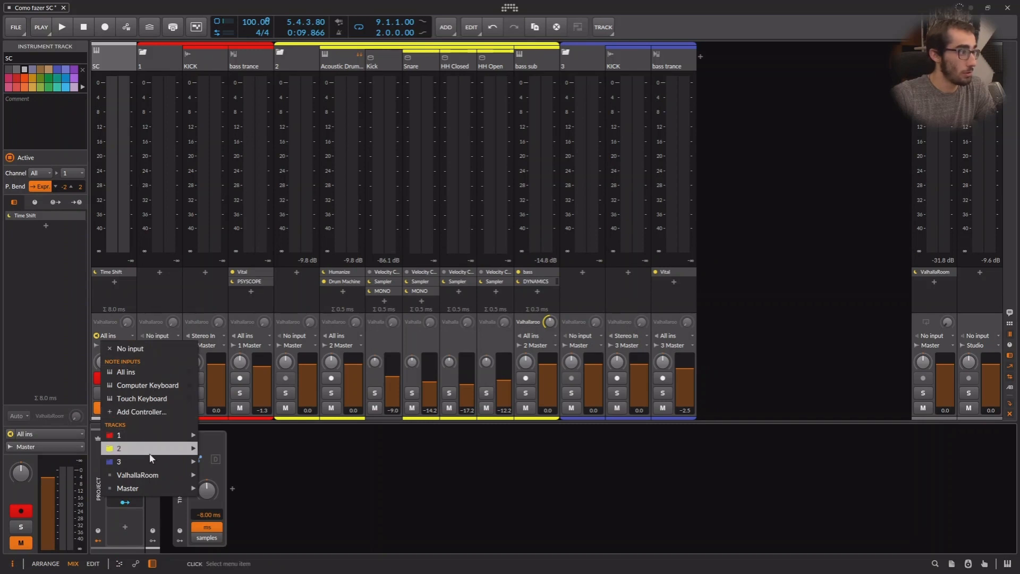
pyautogui.moveTo(149, 456)
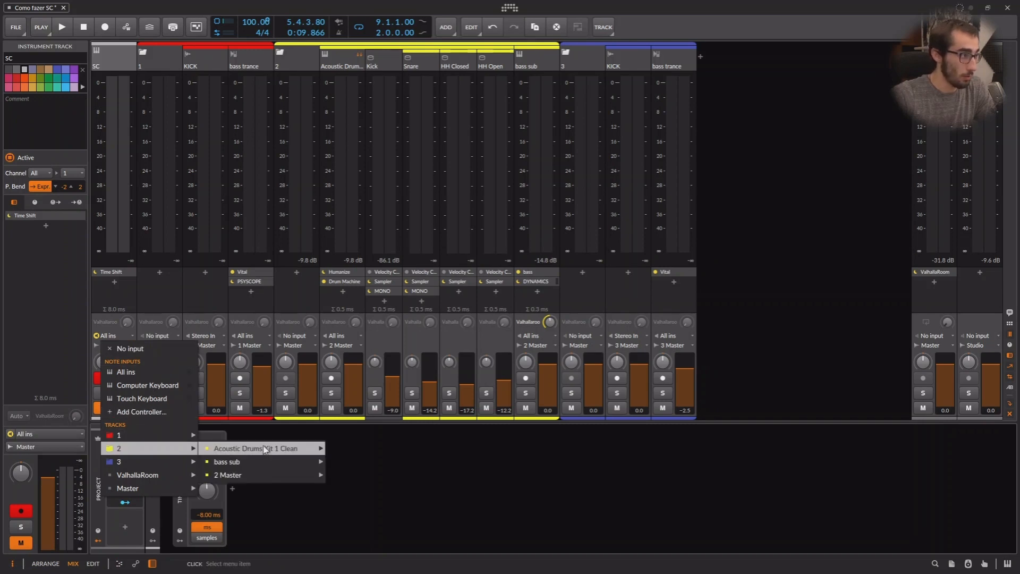
pyautogui.moveTo(264, 449)
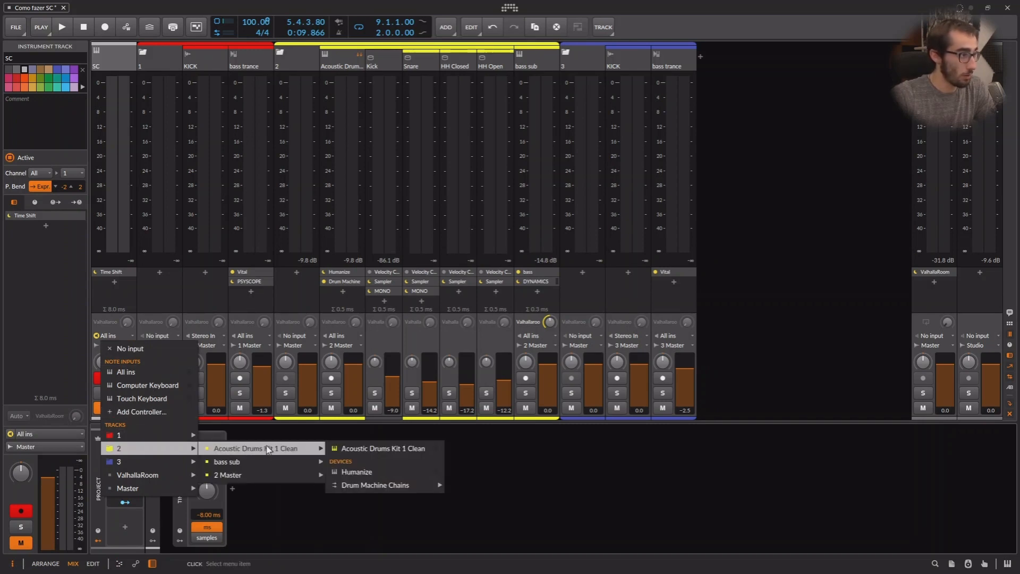
pyautogui.moveTo(391, 485)
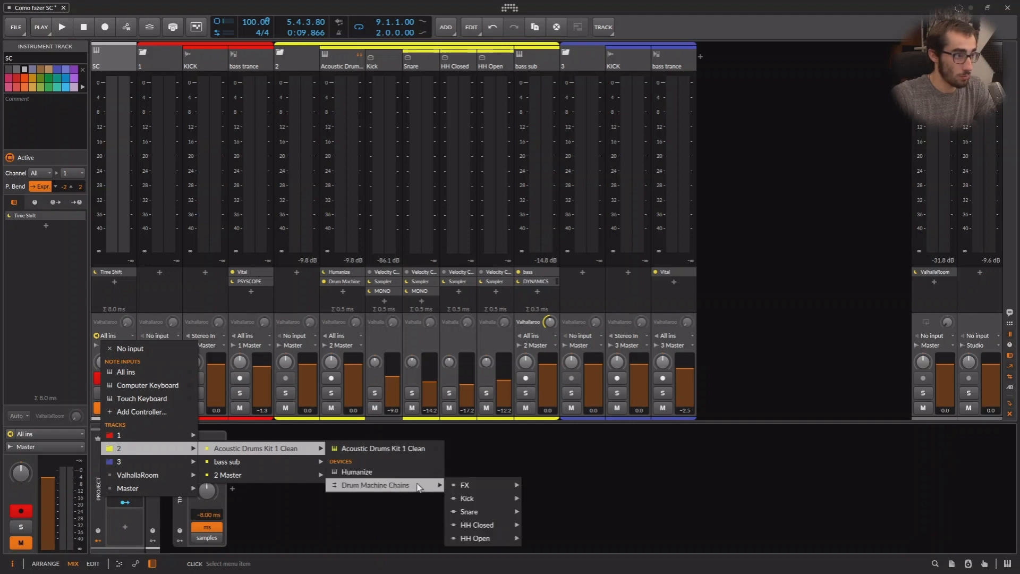
pyautogui.moveTo(469, 500)
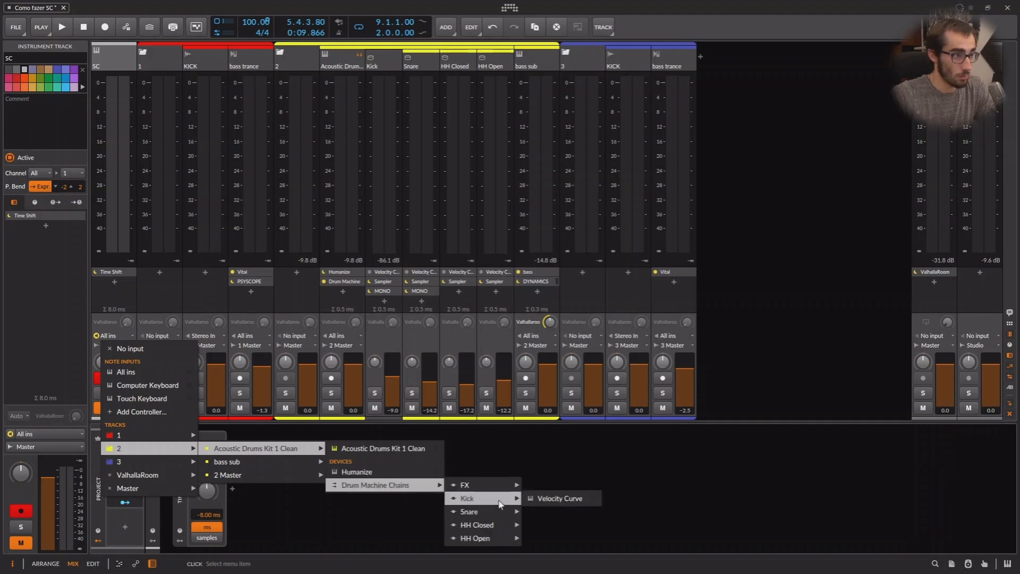
pyautogui.click(560, 498)
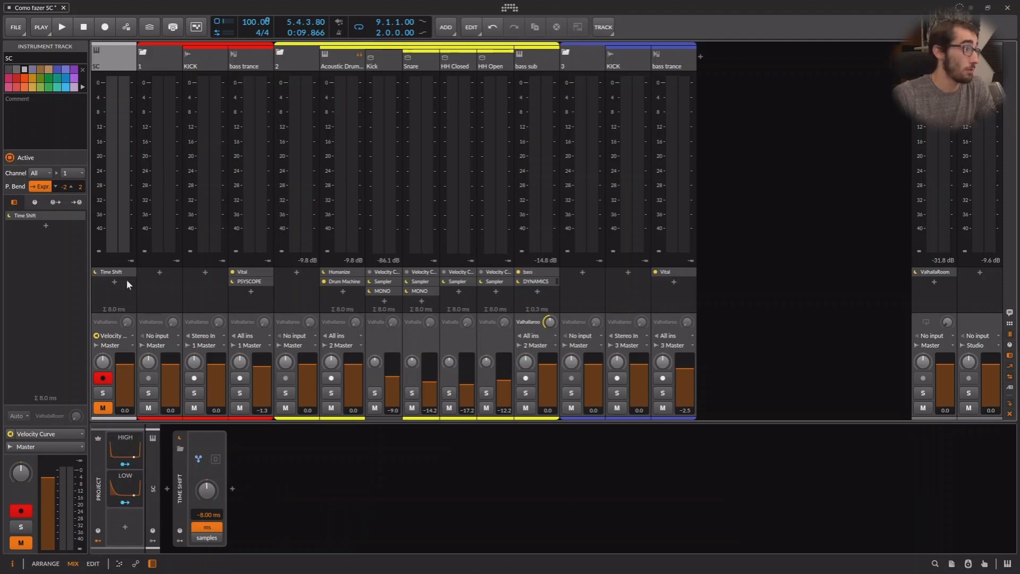
# Step: Play the arrangement briefly to check the mix with the SC track receiving the kick's notes
pyautogui.click(265, 460)
pyautogui.press('space')
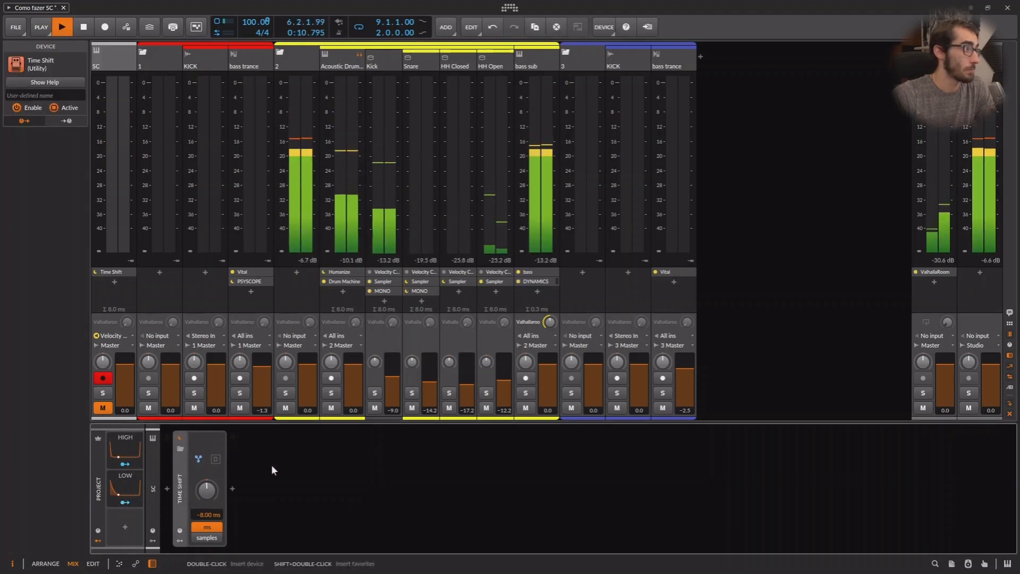
pyautogui.press('space')
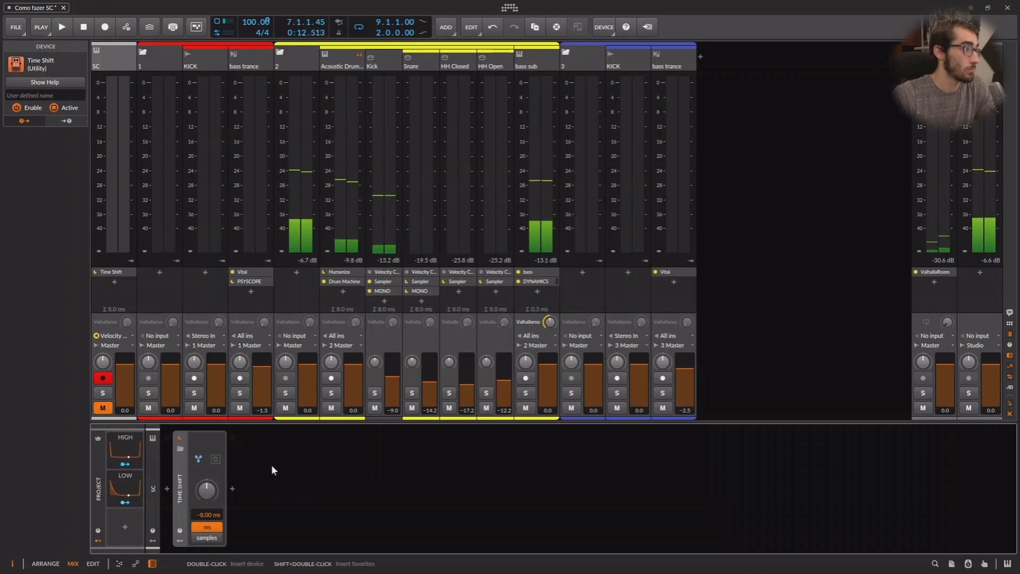
# Step: Replace the Dynamics device on the bass sub track with a Tool device
pyautogui.click(544, 62)
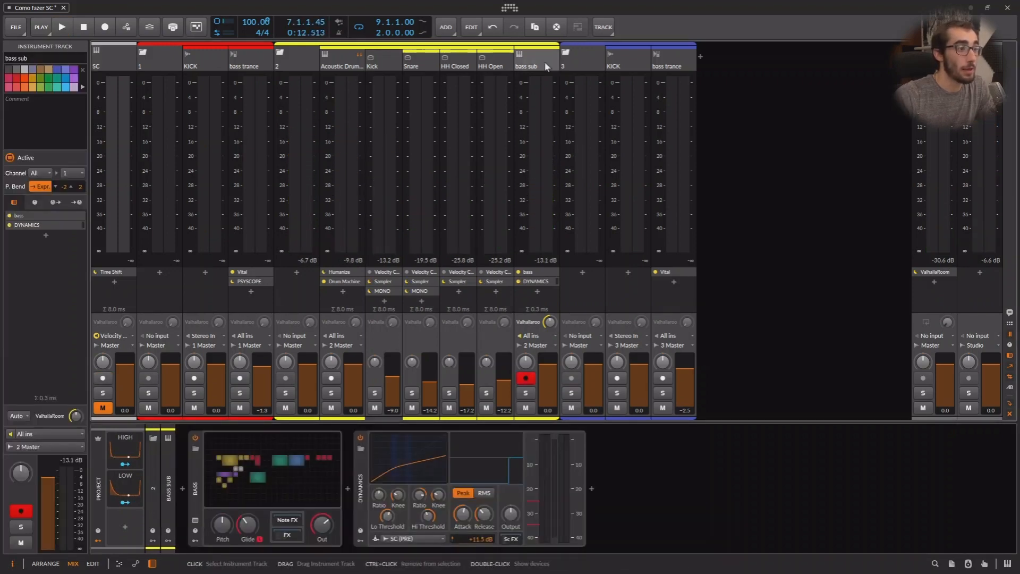
pyautogui.click(365, 481)
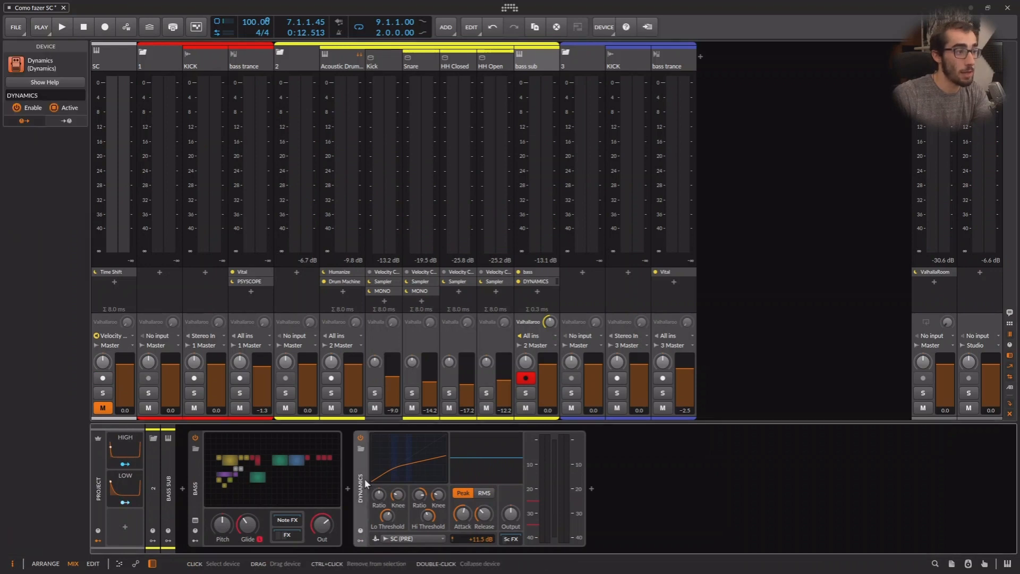
pyautogui.press('Delete')
pyautogui.click(347, 488)
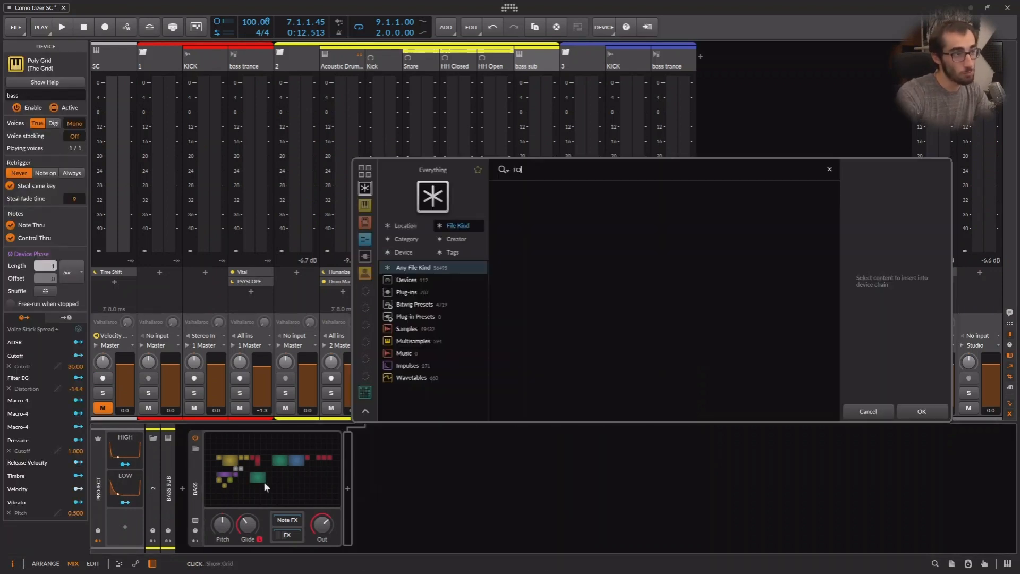
pyautogui.write('tool')
pyautogui.press('Return')
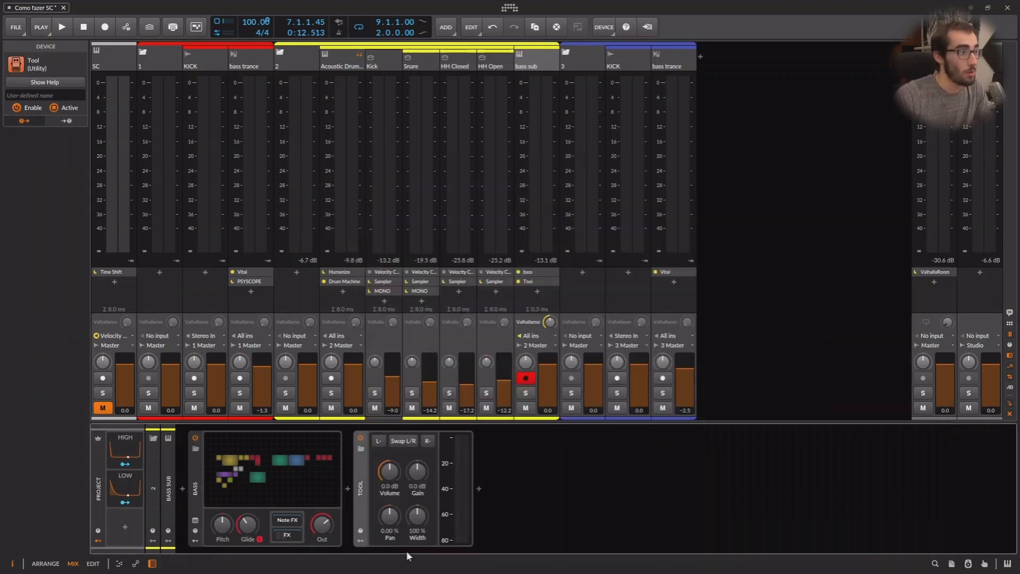
# Step: Add a Note Sidechain modulator to the Tool device on the bass sub track
pyautogui.click(360, 540)
pyautogui.click(378, 449)
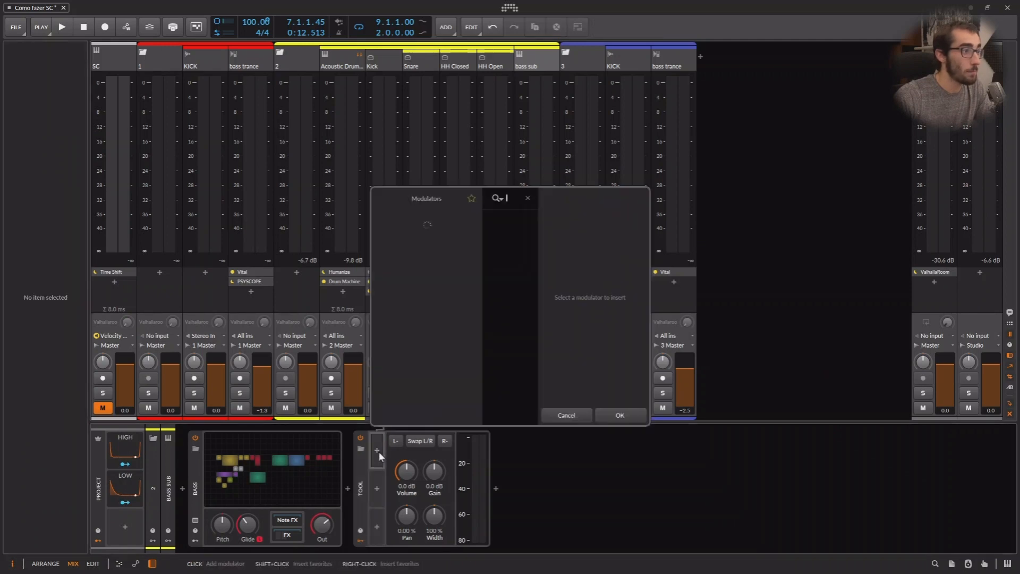
pyautogui.write('no')
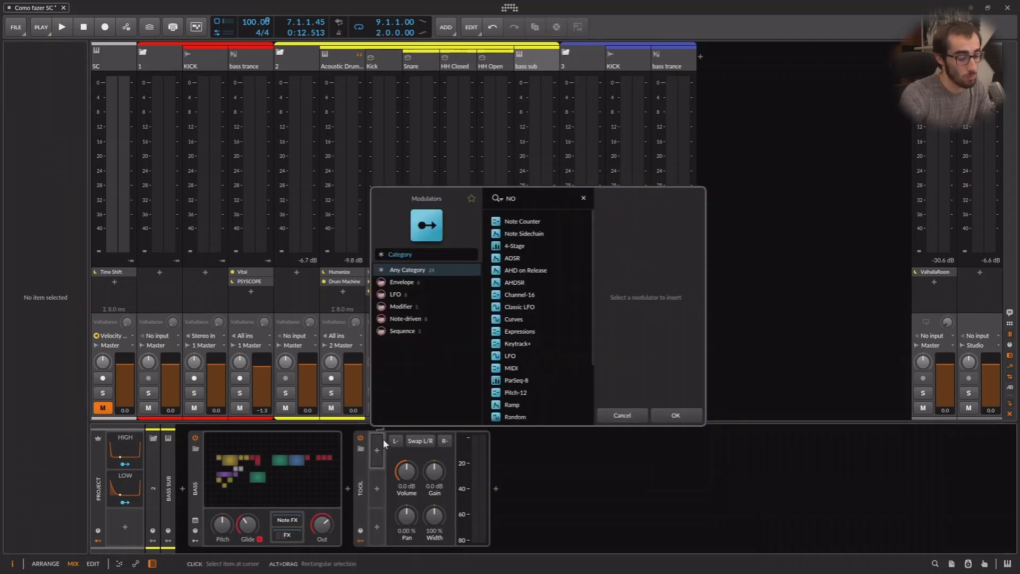
pyautogui.press('Down')
pyautogui.press('Down')
pyautogui.press('Return')
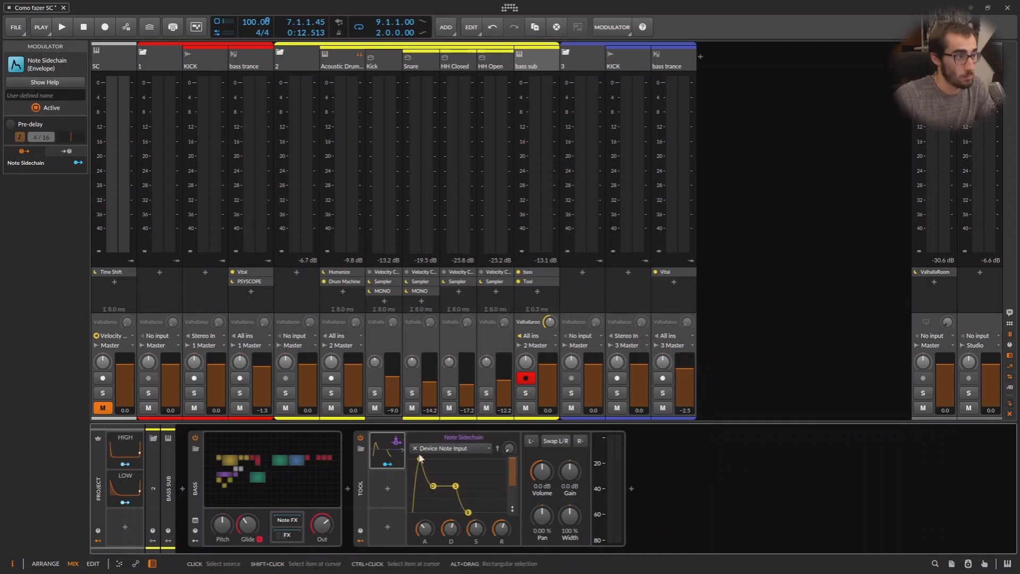
# Step: Map the Note Sidechain modulator to the Tool's Volume with an amount of -0.94
pyautogui.click(390, 463)
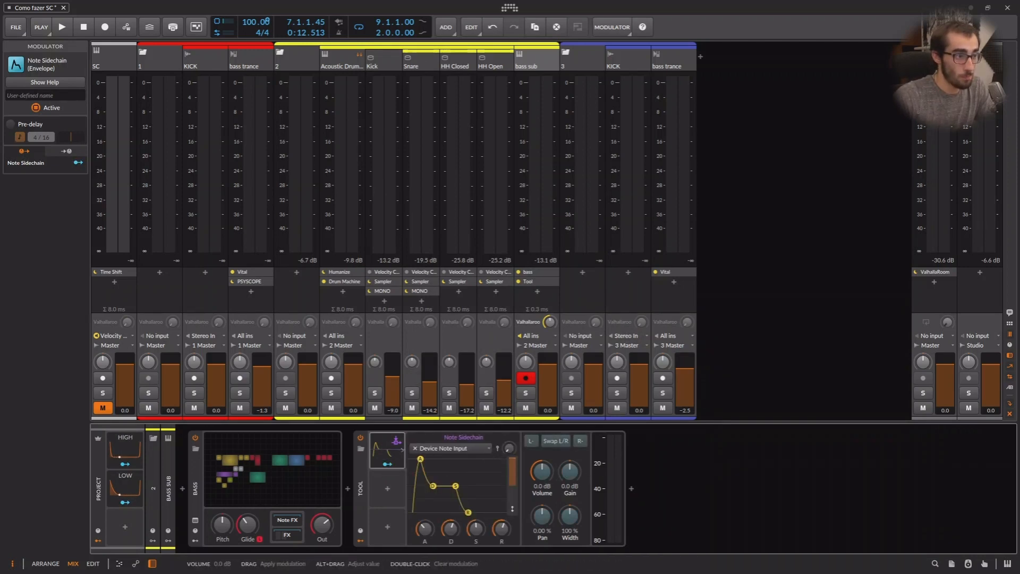
pyautogui.moveTo(542, 470); pyautogui.dragTo(542, 502)
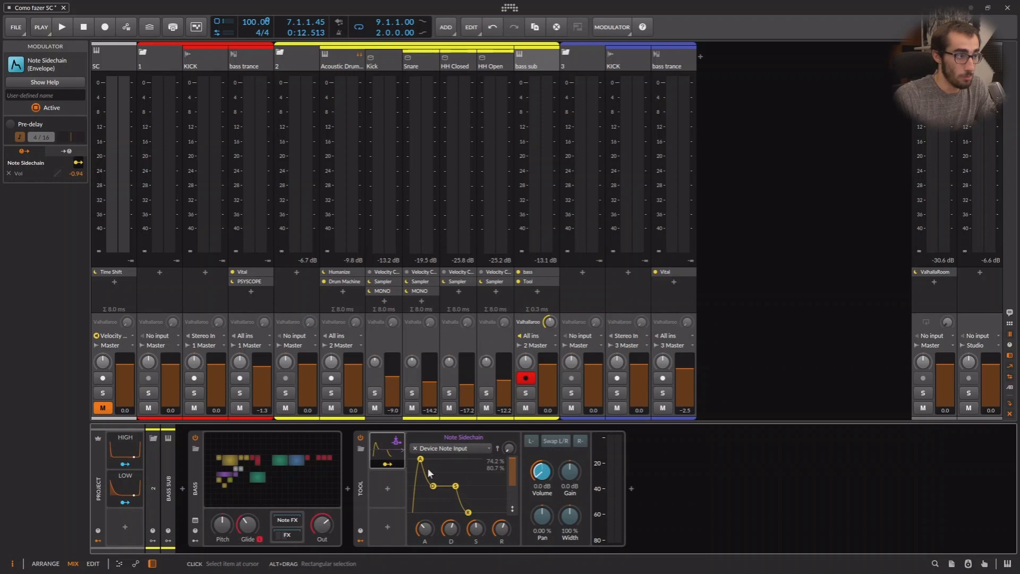
pyautogui.click(386, 464)
# Step: Set the Note Sidechain's source to the SC track's Time Shift and shape its envelope with minimal attack and 0% sustain
pyautogui.click(454, 451)
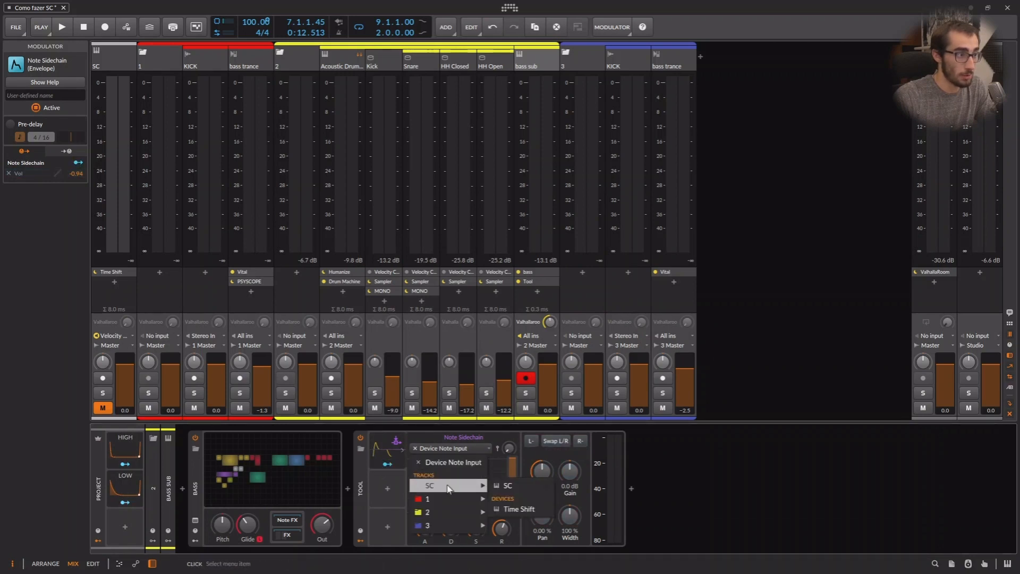
pyautogui.click(521, 509)
pyautogui.moveTo(423, 528); pyautogui.dragTo(475, 538)
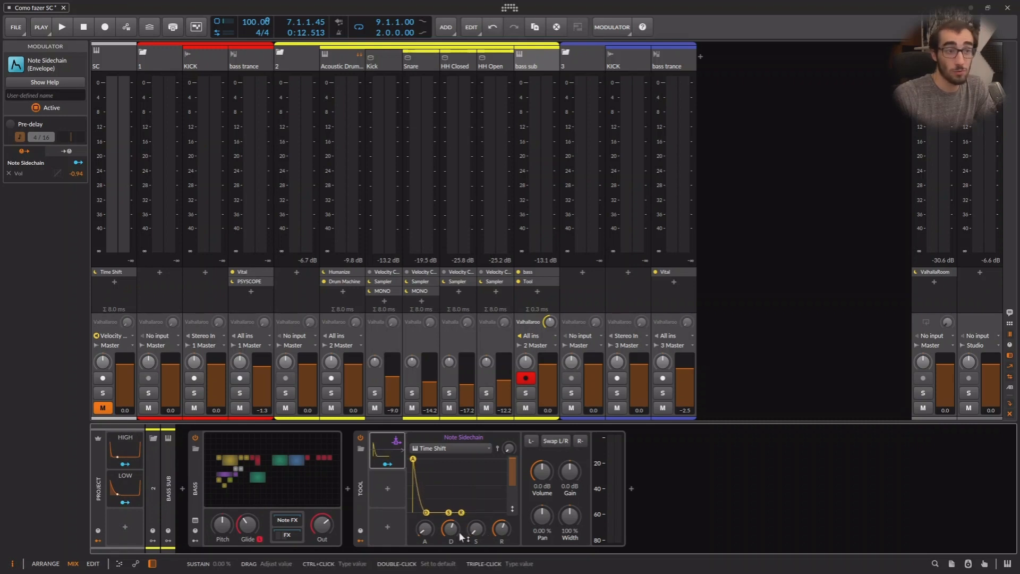
# Step: Replace the Note Sidechain modulator on the bass sub's Tool device with an Audio Sidechain modulator
pyautogui.click(398, 452)
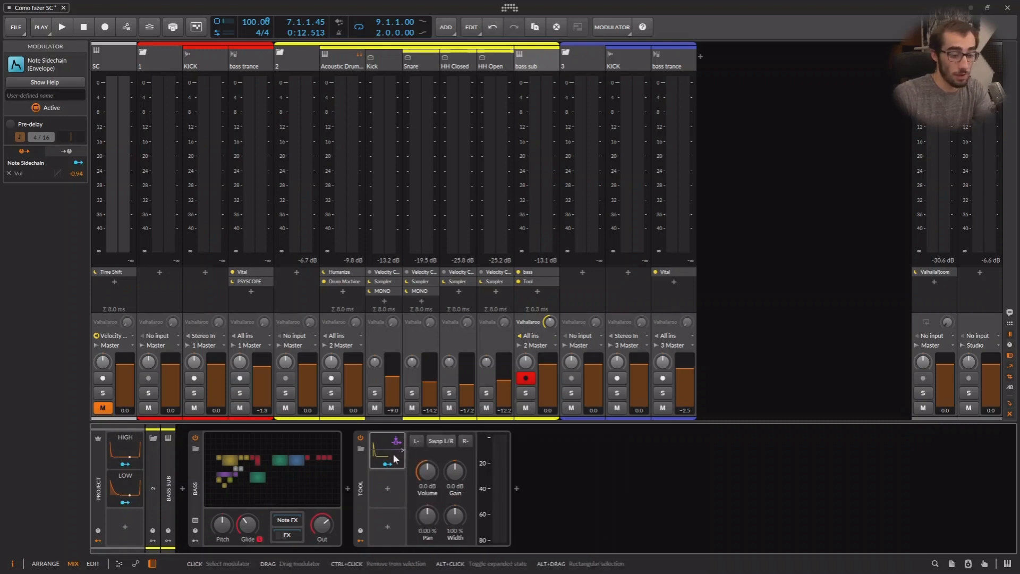
pyautogui.press('Delete')
pyautogui.click(378, 452)
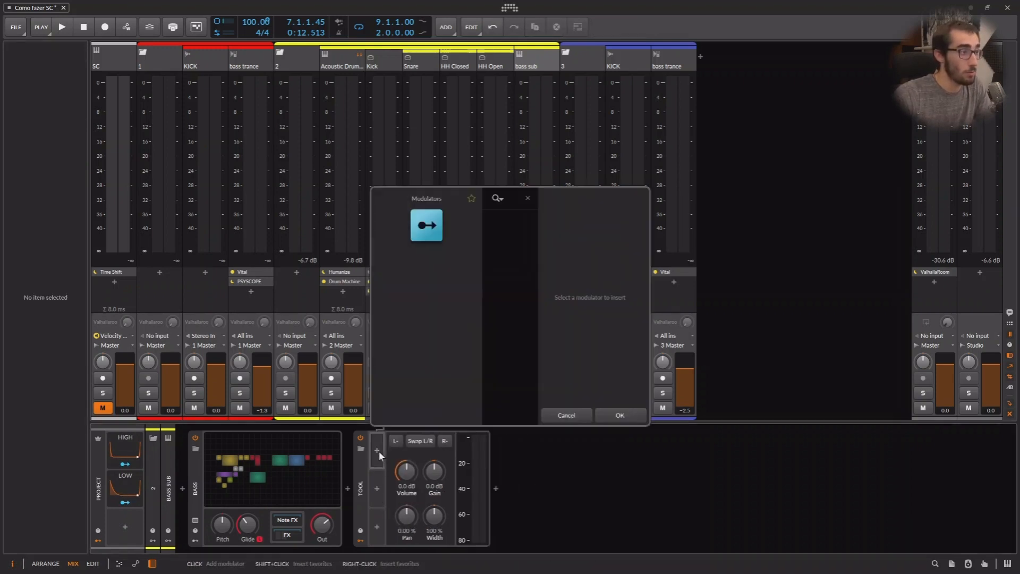
pyautogui.write('aud')
pyautogui.press('Down')
pyautogui.press('Down')
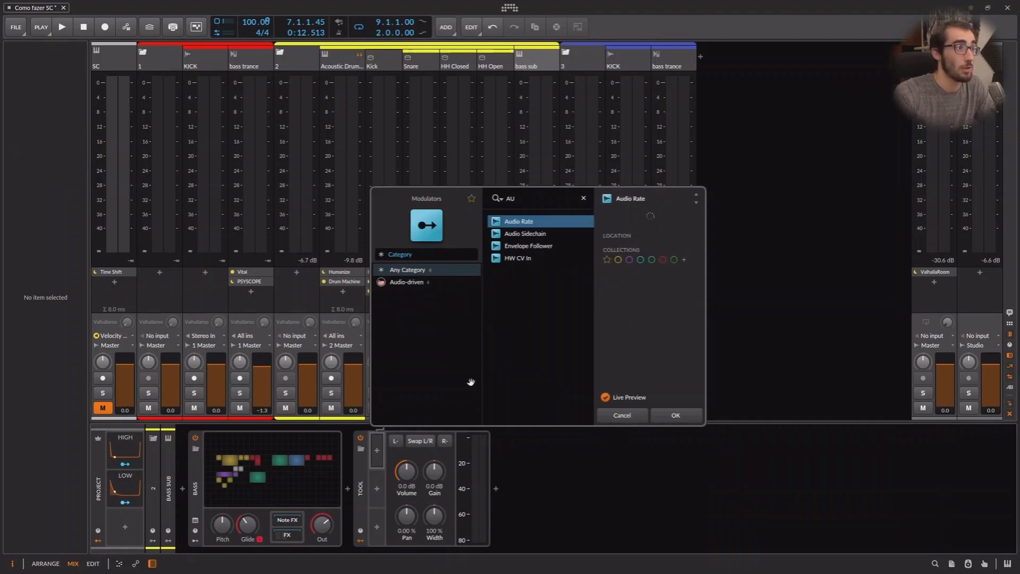
pyautogui.press('Return')
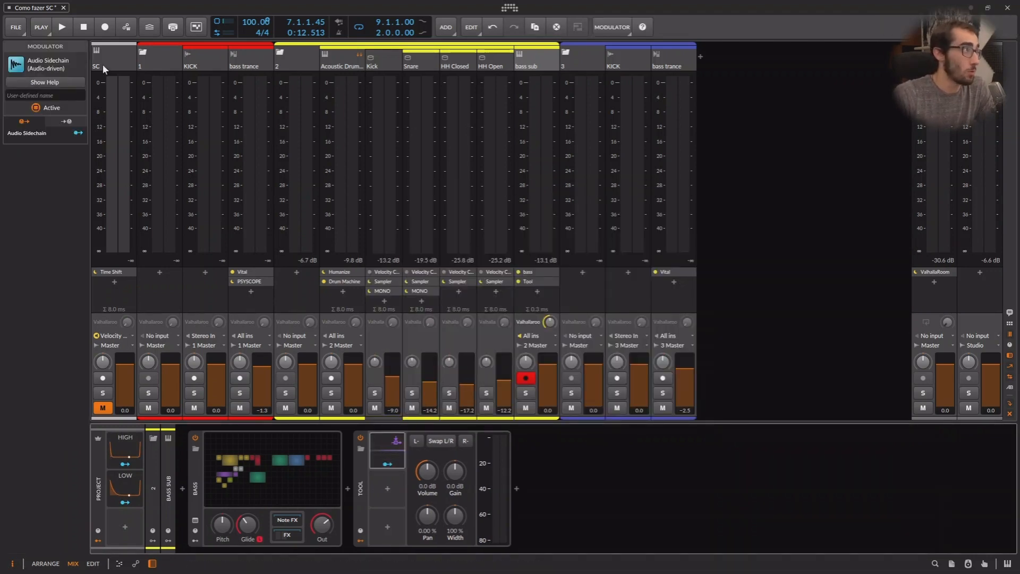
# Step: Set the source of the bass sub Tool's Audio Sidechain modulator to SC (PRE)
pyautogui.click(109, 71)
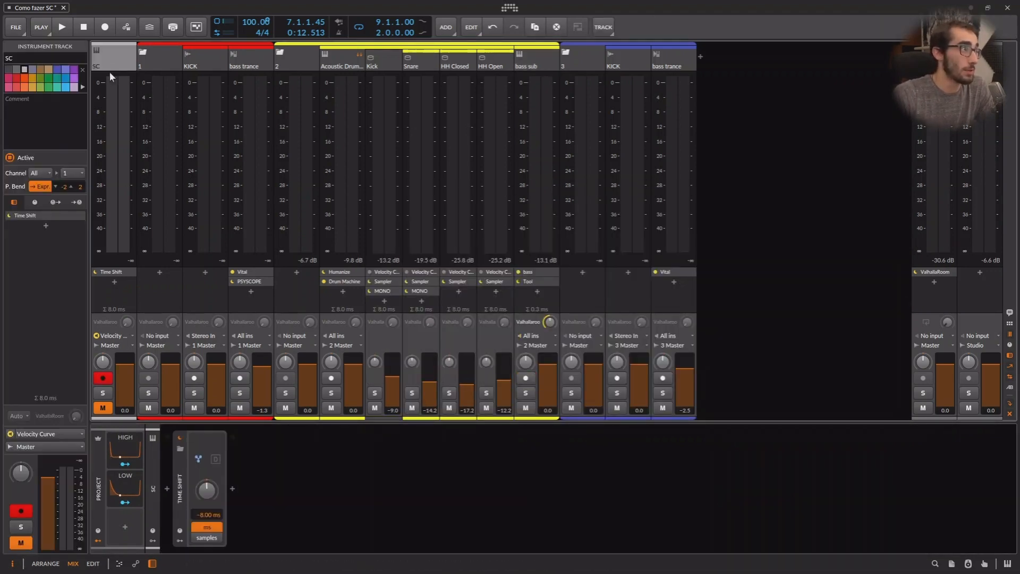
pyautogui.click(525, 64)
pyautogui.click(396, 461)
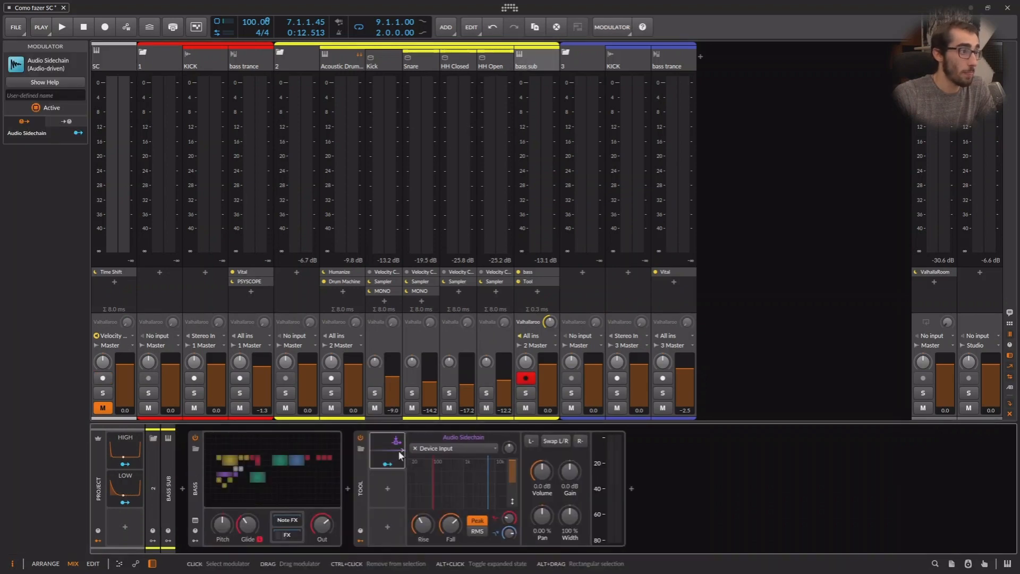
pyautogui.click(434, 449)
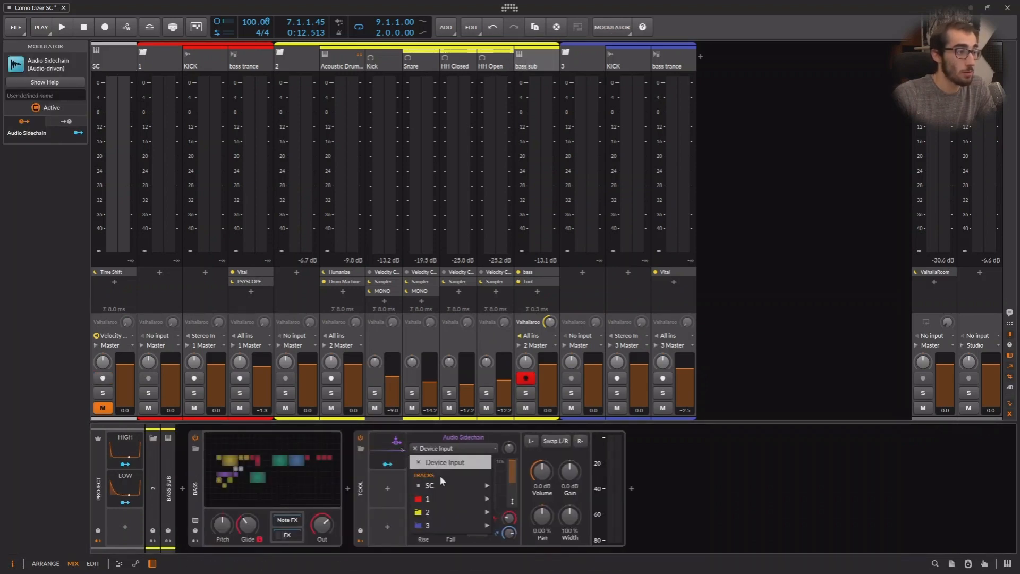
pyautogui.click(738, 472)
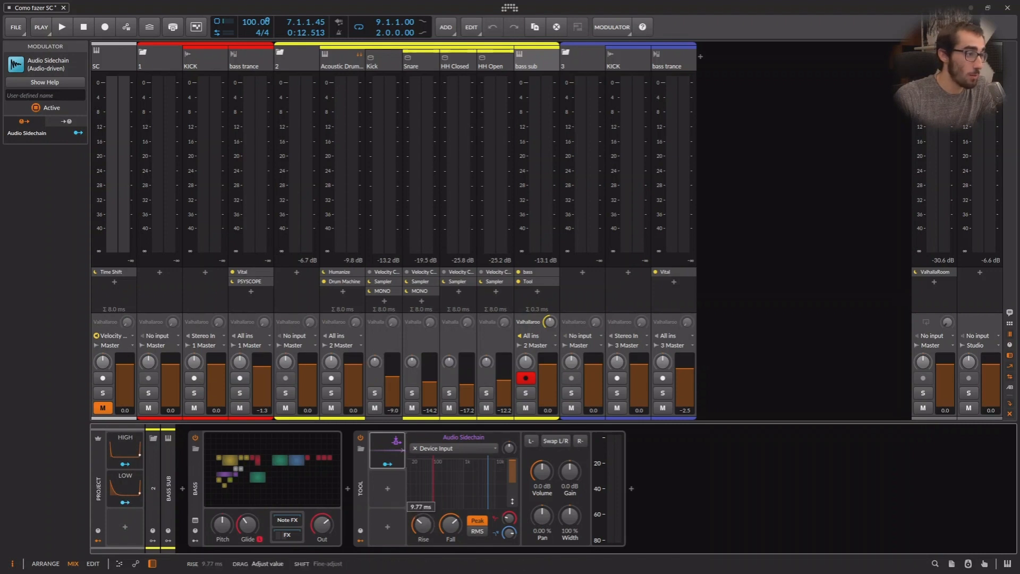
pyautogui.click(440, 449)
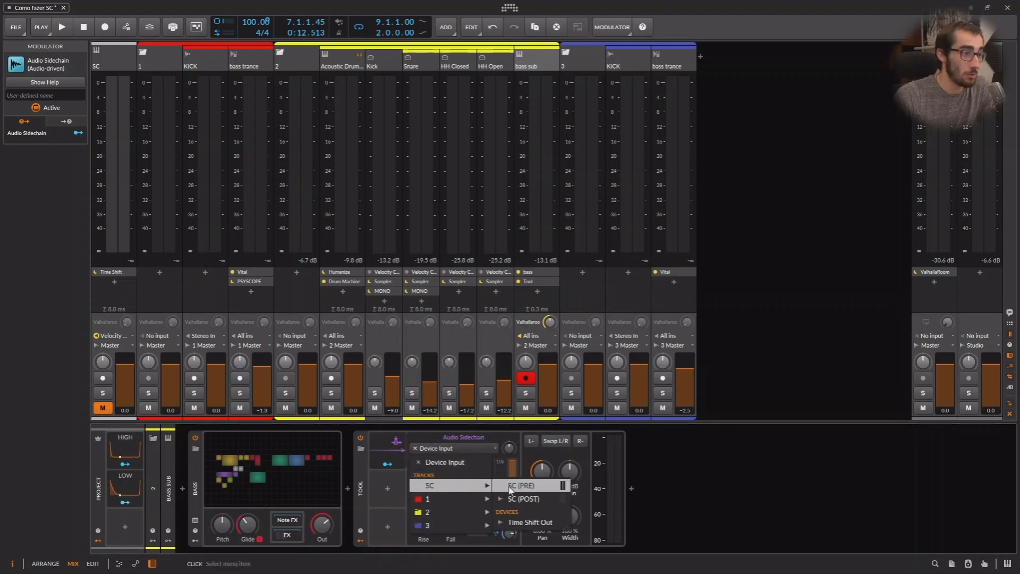
pyautogui.click(518, 488)
# Step: Map the Audio Sidechain to the Tool's Volume at -0.99, with an 8 ms rise and a low cut of about 36 Hz
pyautogui.click(387, 463)
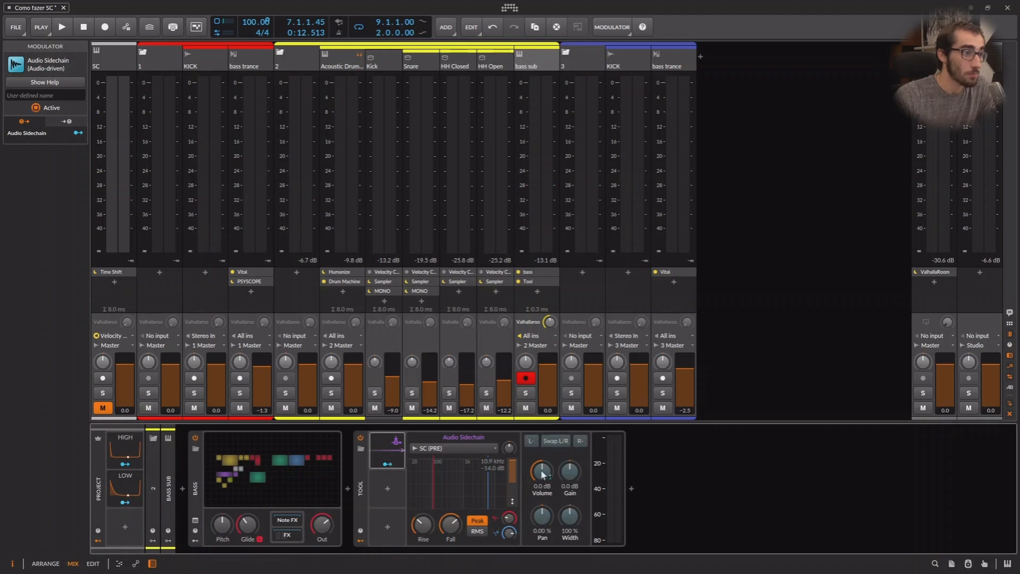
pyautogui.moveTo(542, 471); pyautogui.dragTo(542, 485)
pyautogui.click(389, 464)
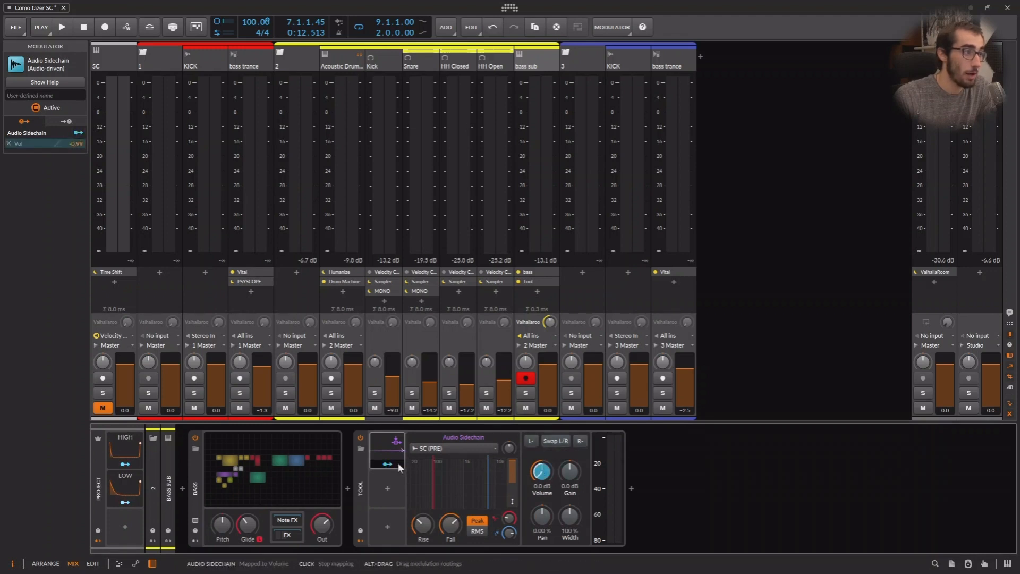
pyautogui.moveTo(429, 533); pyautogui.dragTo(427, 534)
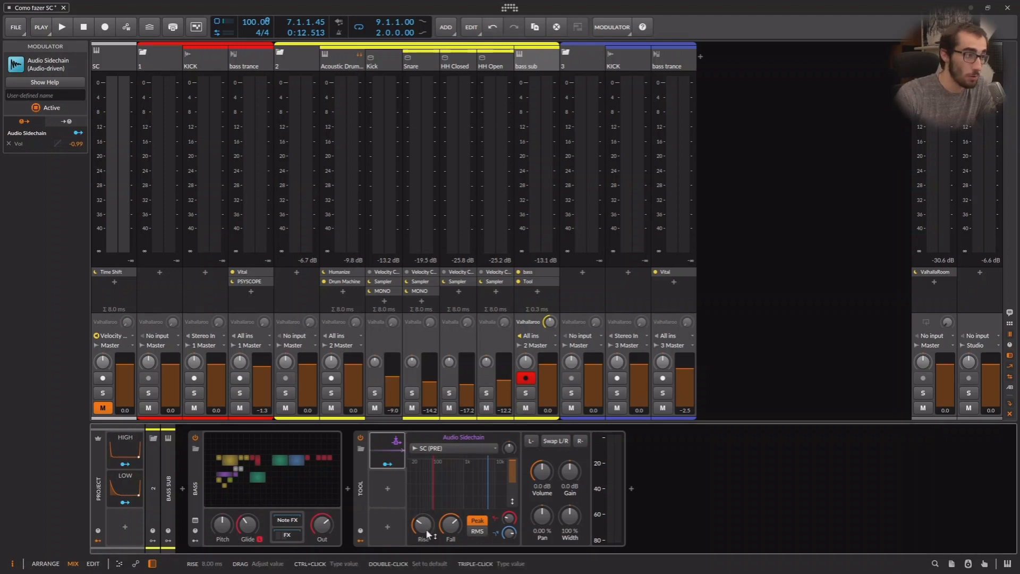
pyautogui.moveTo(508, 519); pyautogui.dragTo(508, 522)
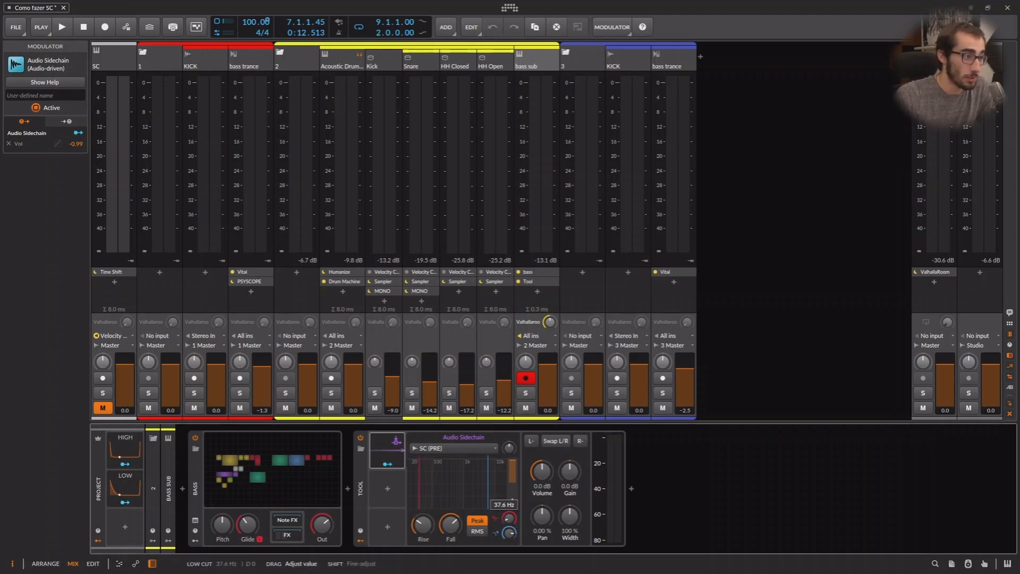
# Step: Convert the SC track to an audio track and feed it from Kick (PRE) of the Acoustic Drums Kit's Drum Machine chains
pyautogui.rightClick(108, 57)
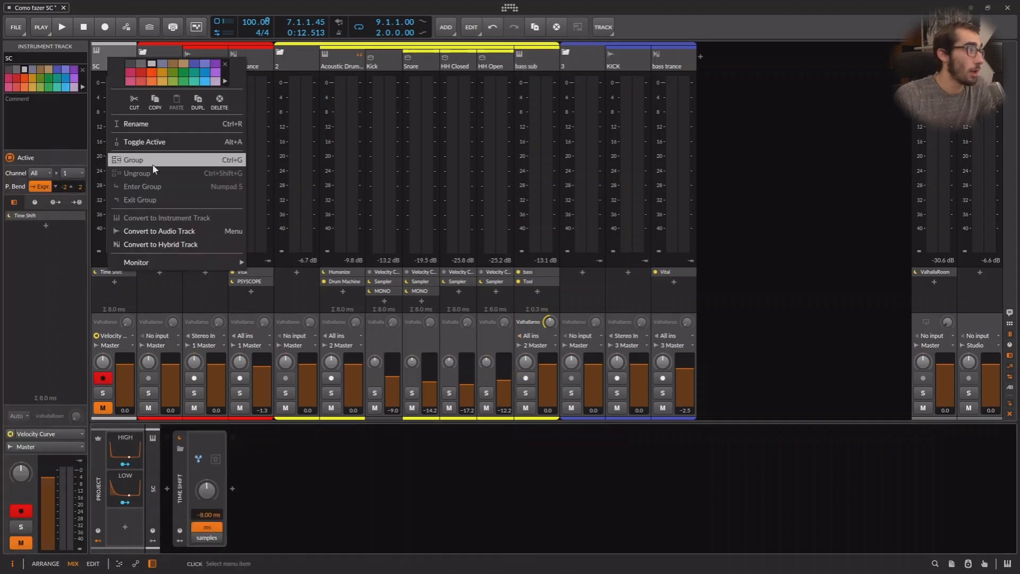
pyautogui.click(170, 231)
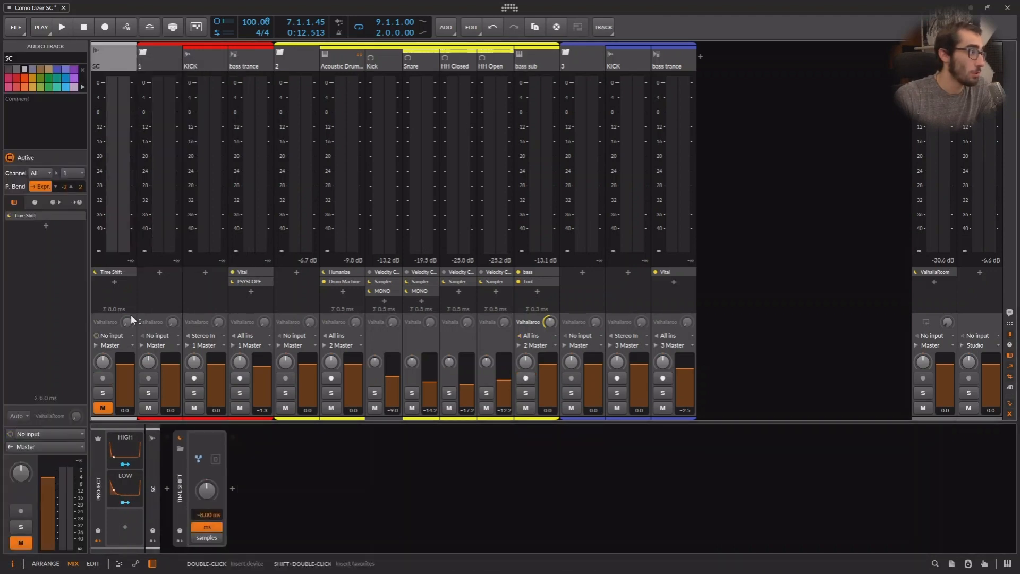
pyautogui.click(98, 335)
pyautogui.moveTo(131, 424)
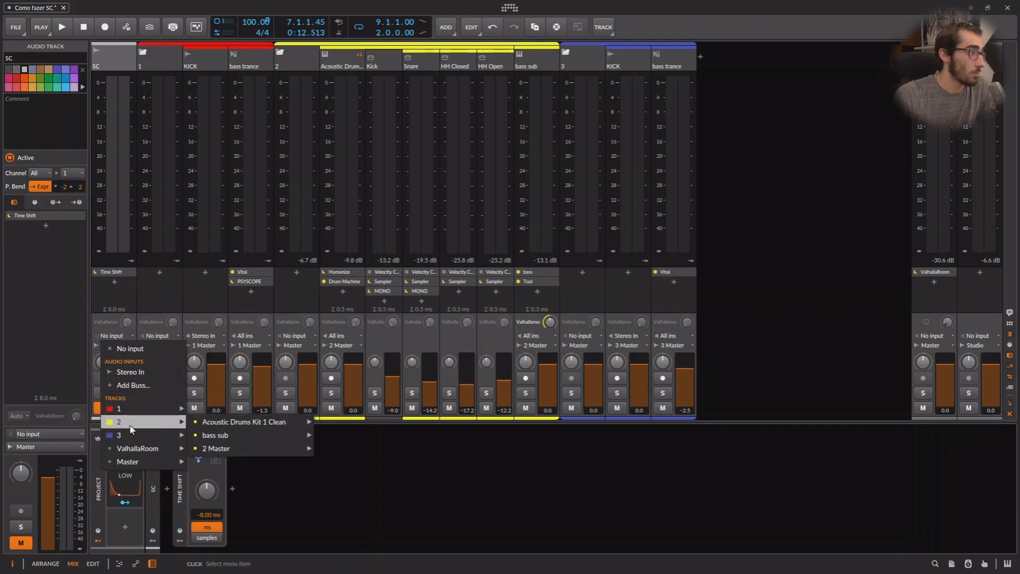
pyautogui.moveTo(250, 421)
pyautogui.moveTo(404, 472)
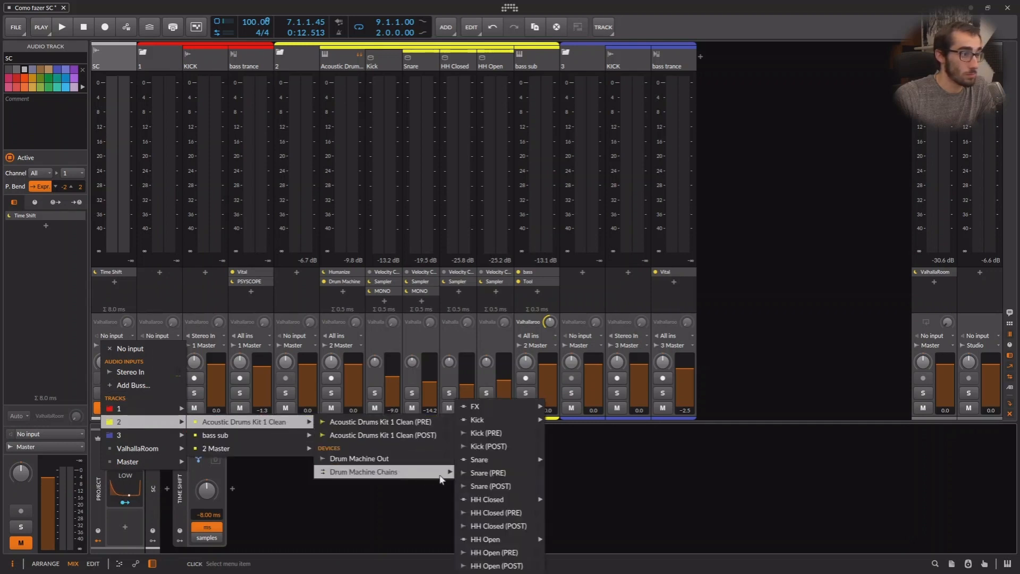
pyautogui.click(527, 433)
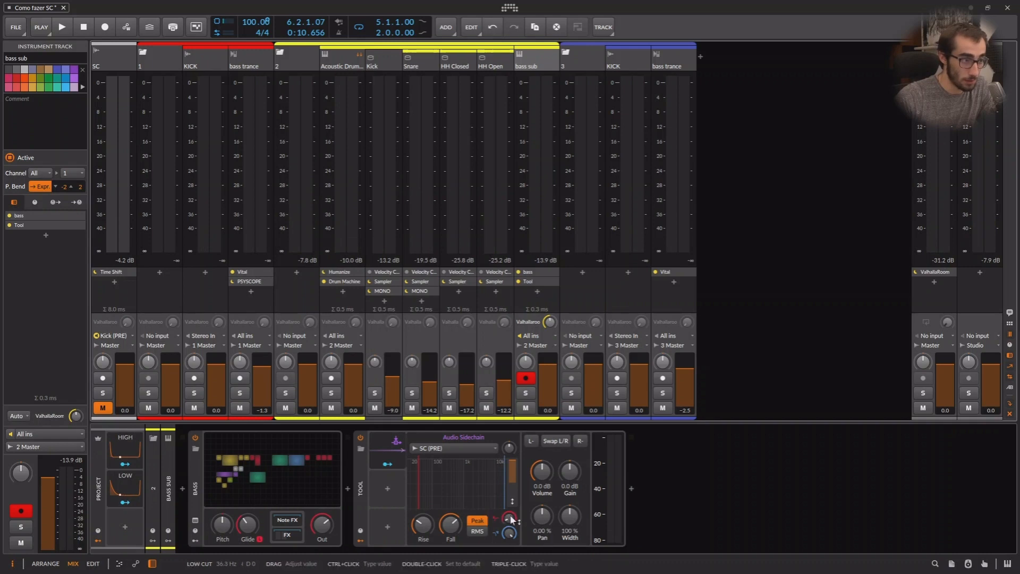
# Step: Raise the Audio Sidechain's low cut, adjust its gain and reset the Tool's Volume to 0.0 dB
pyautogui.moveTo(511, 518); pyautogui.dragTo(510, 508)
pyautogui.moveTo(510, 448)
pyautogui.mouseDown()
pyautogui.moveTo(510, 431)
pyautogui.moveTo(510, 457)
pyautogui.moveTo(510, 444)
pyautogui.mouseUp()
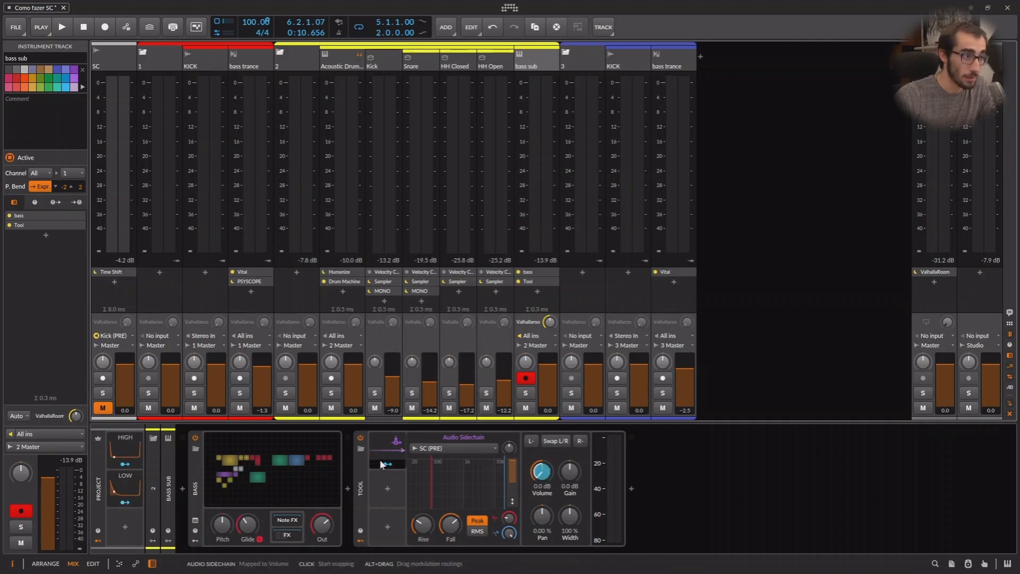
pyautogui.moveTo(546, 470); pyautogui.dragTo(539, 470)
pyautogui.doubleClick(540, 470)
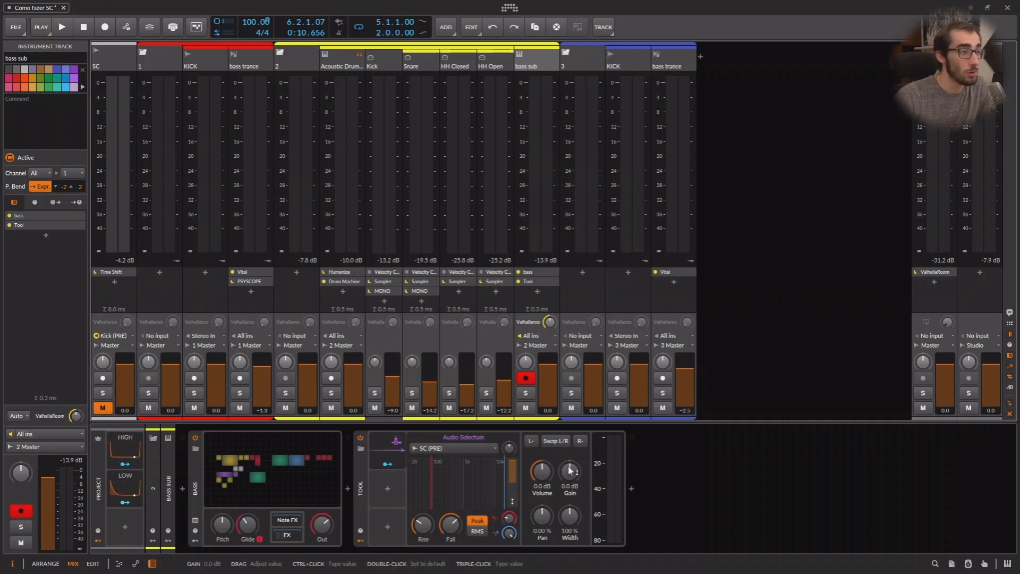
# Step: Raise the Audio Sidechain's gain to about 11 dB during playback, and shorten its fall with playback stopped
pyautogui.press('space')
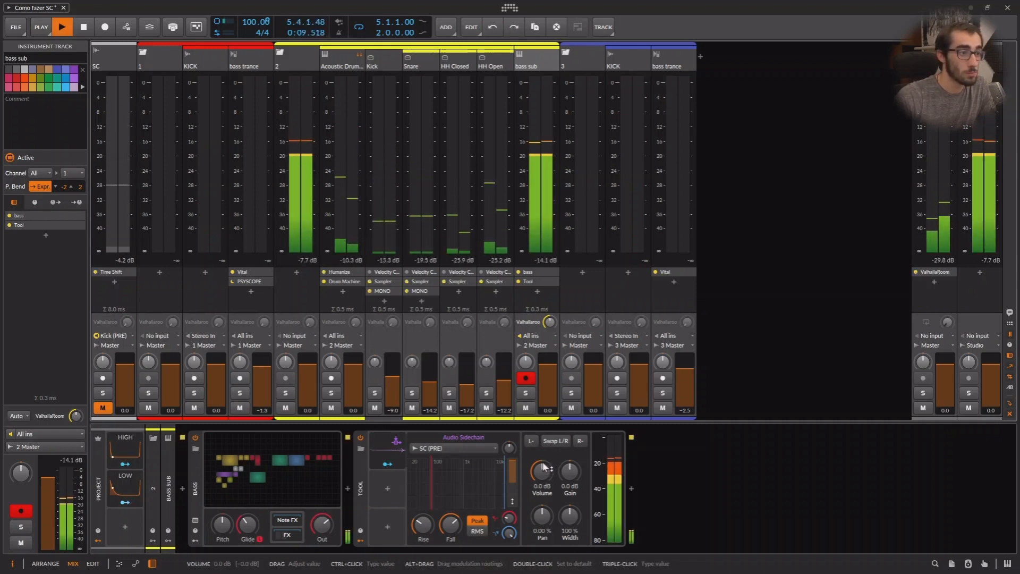
pyautogui.moveTo(509, 447); pyautogui.dragTo(509, 422)
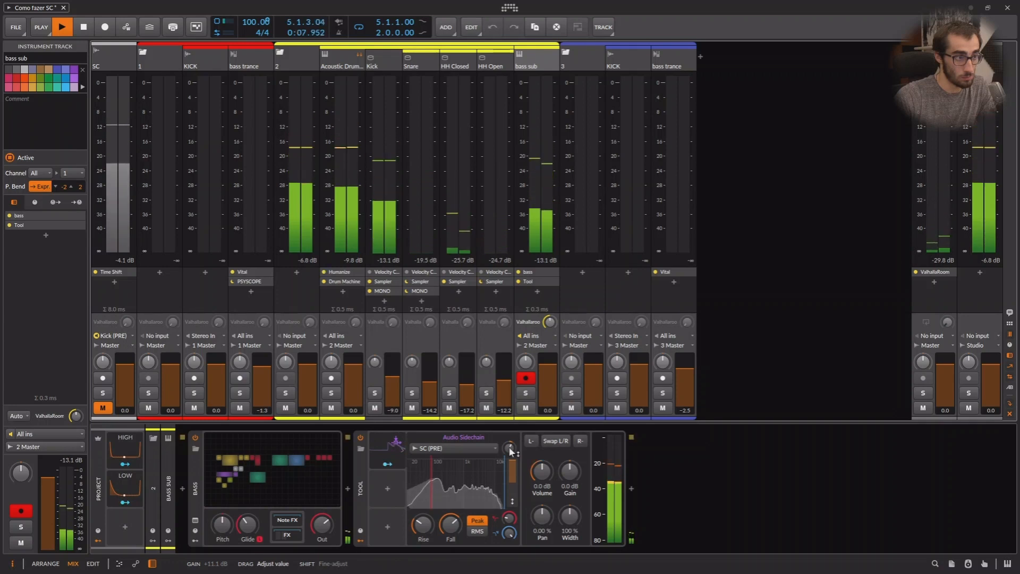
pyautogui.press('space')
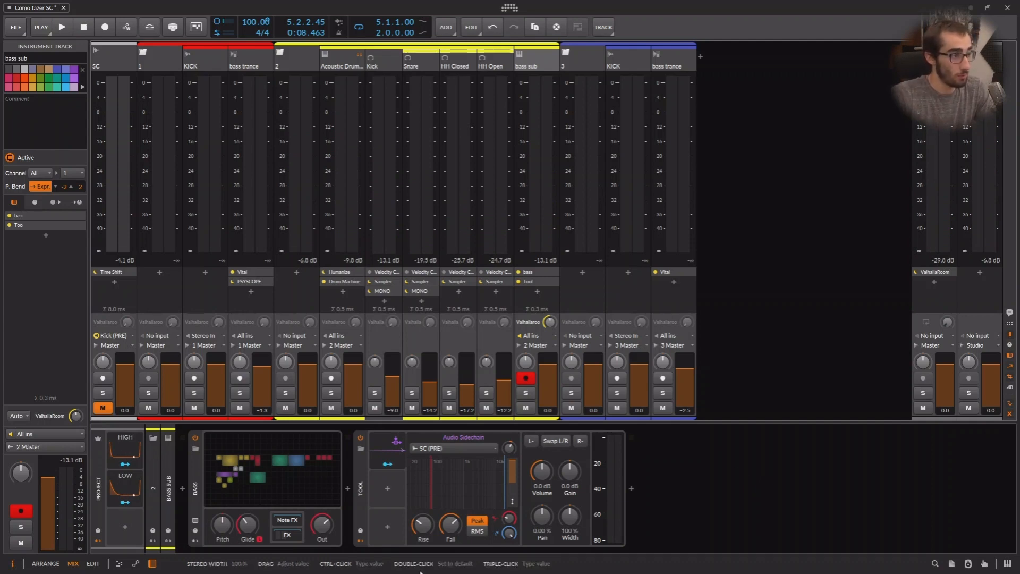
pyautogui.moveTo(445, 530); pyautogui.dragTo(445, 530)
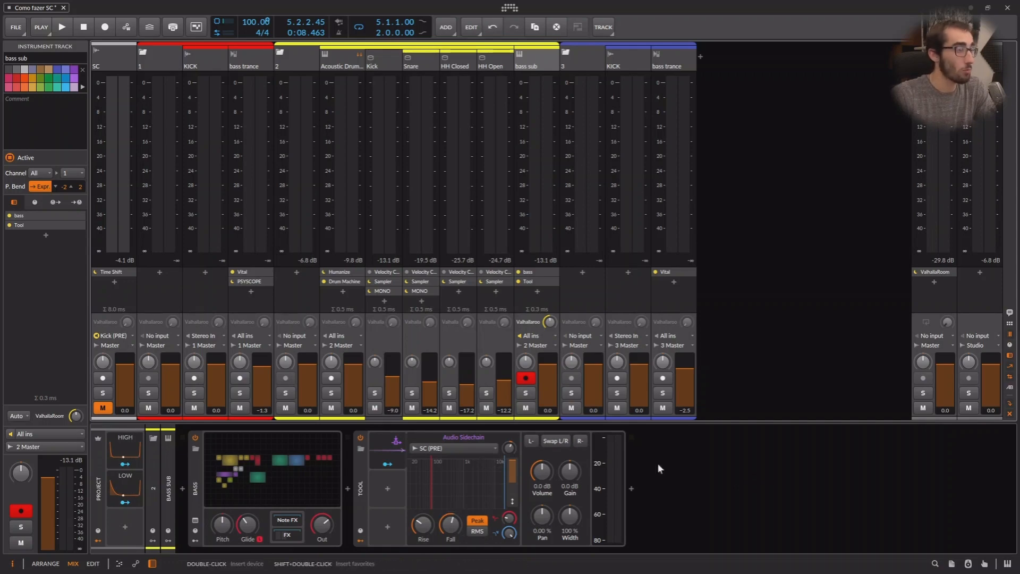
# Step: Move the two-bar arranger loop to group 3's clips at bar 9 and play that section with the bass sub unsoloed
pyautogui.hotkey('alt', '1')
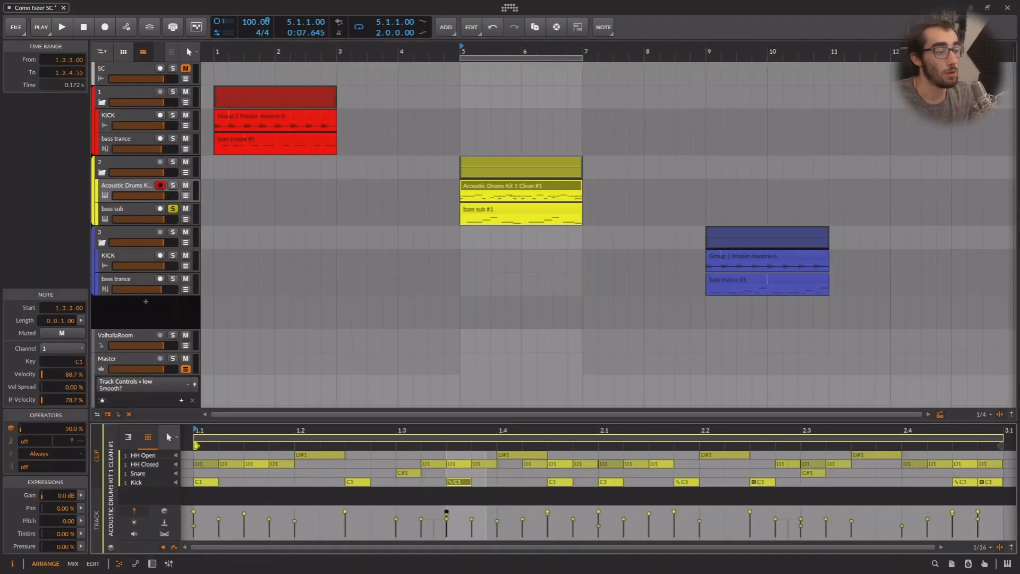
pyautogui.hotkey('alt', '2')
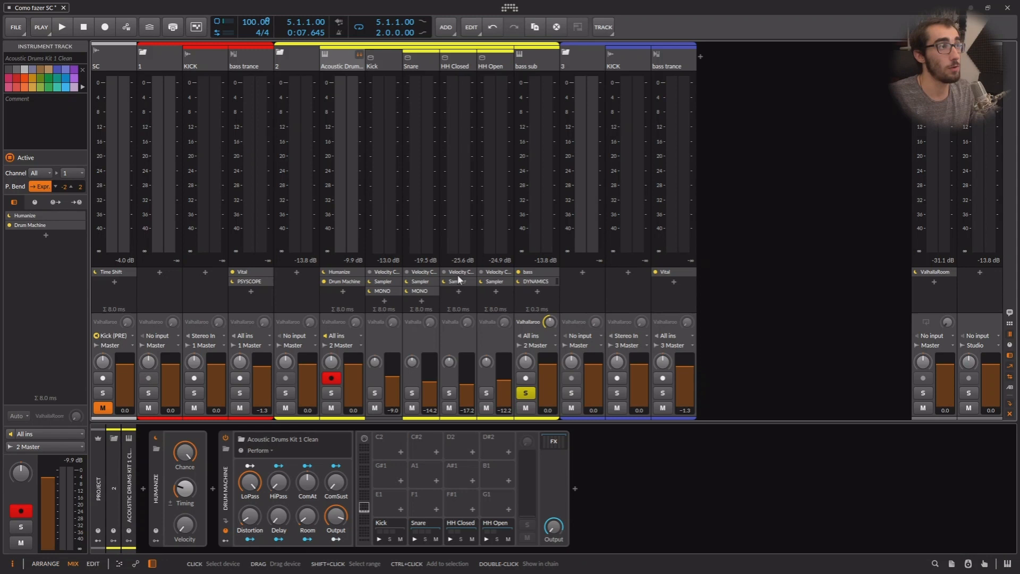
pyautogui.click(591, 65)
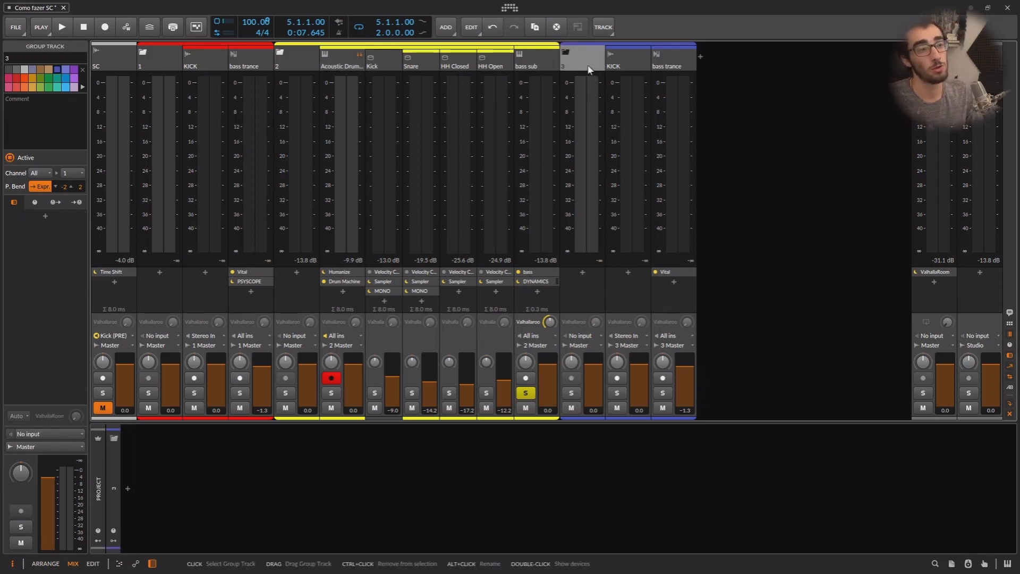
pyautogui.hotkey('alt', '1')
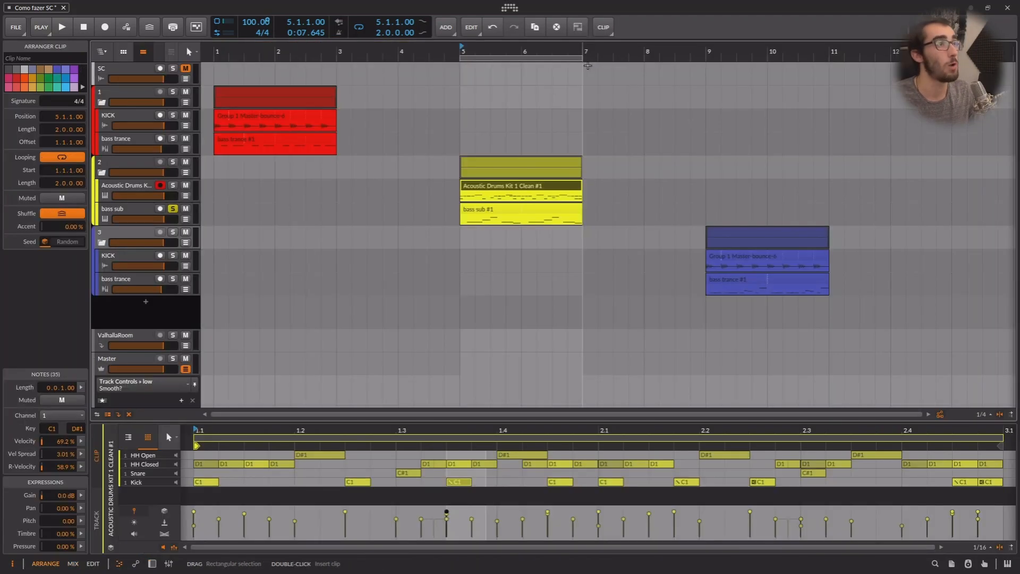
pyautogui.click(746, 257)
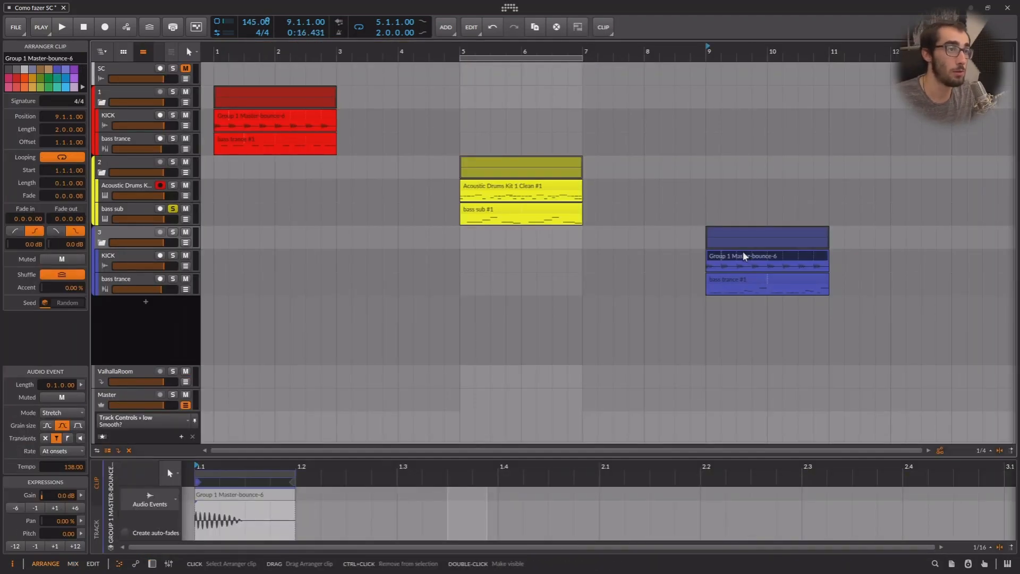
pyautogui.moveTo(578, 58); pyautogui.dragTo(608, 60)
pyautogui.press('space')
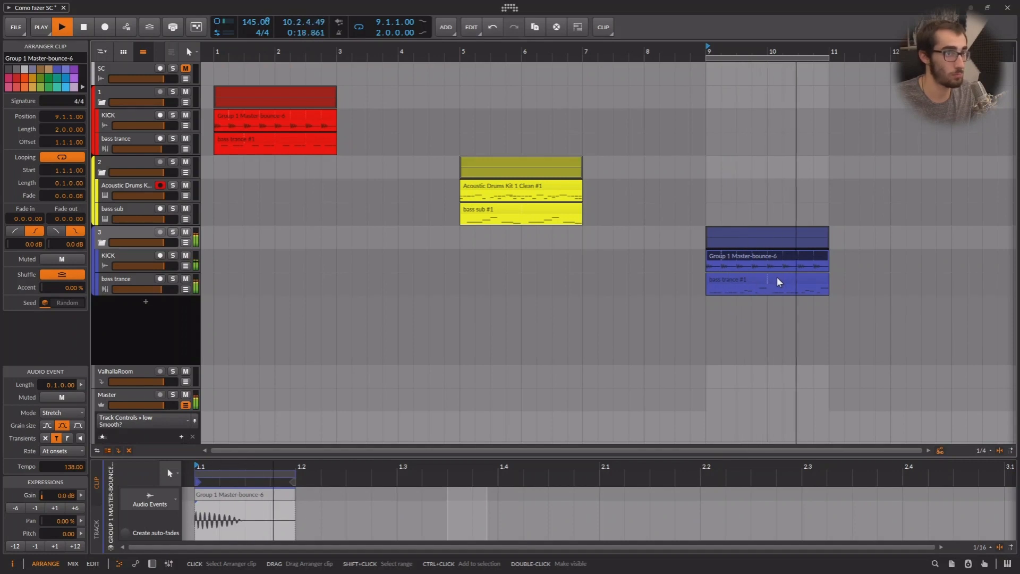
# Step: Lower the volume of group 3's bass trance track to -2.5 dB in the mixer and replay the loop
pyautogui.hotkey('alt', '2')
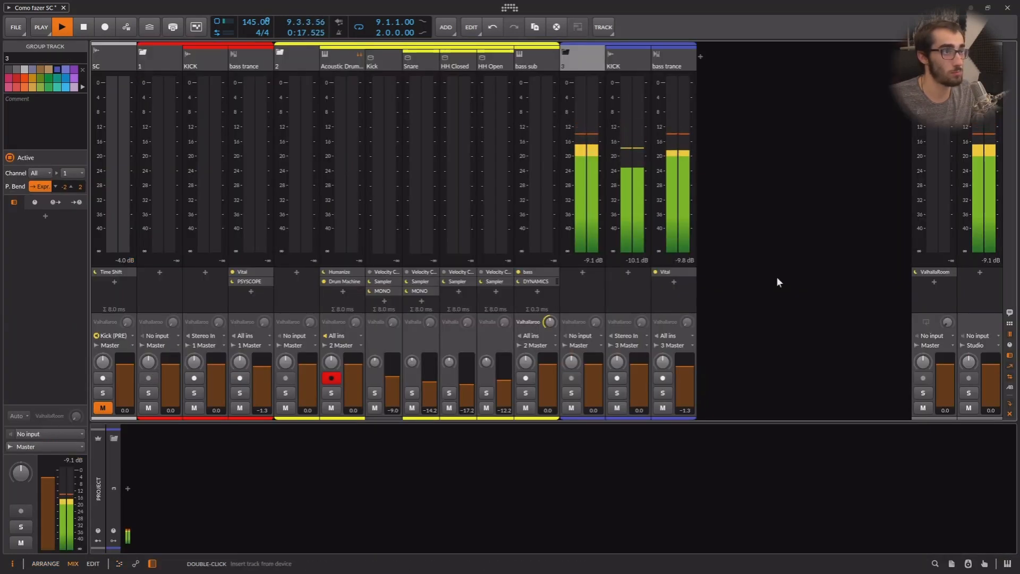
pyautogui.click(743, 477)
pyautogui.press('space')
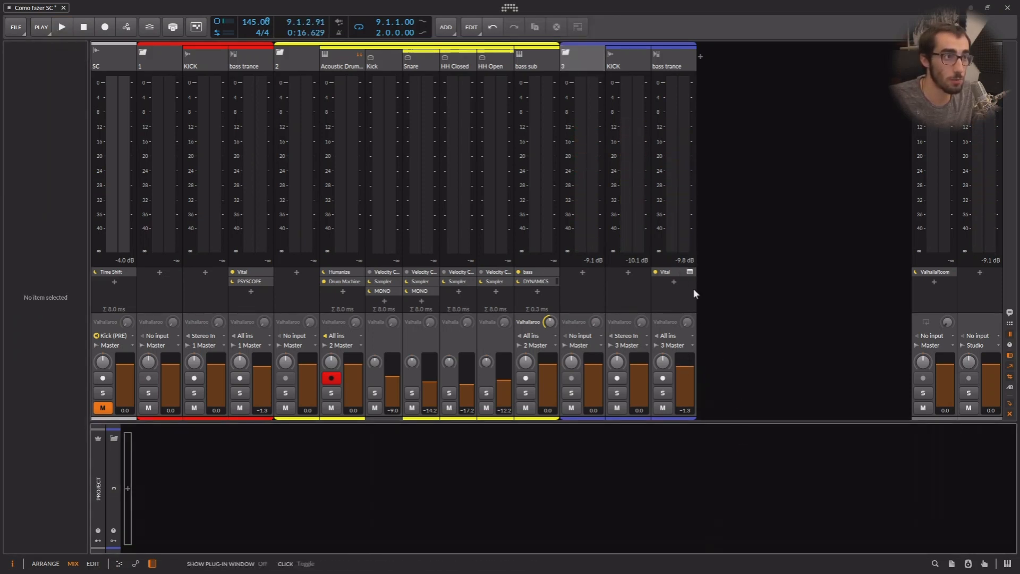
pyautogui.moveTo(691, 365); pyautogui.dragTo(692, 370)
pyautogui.press('space')
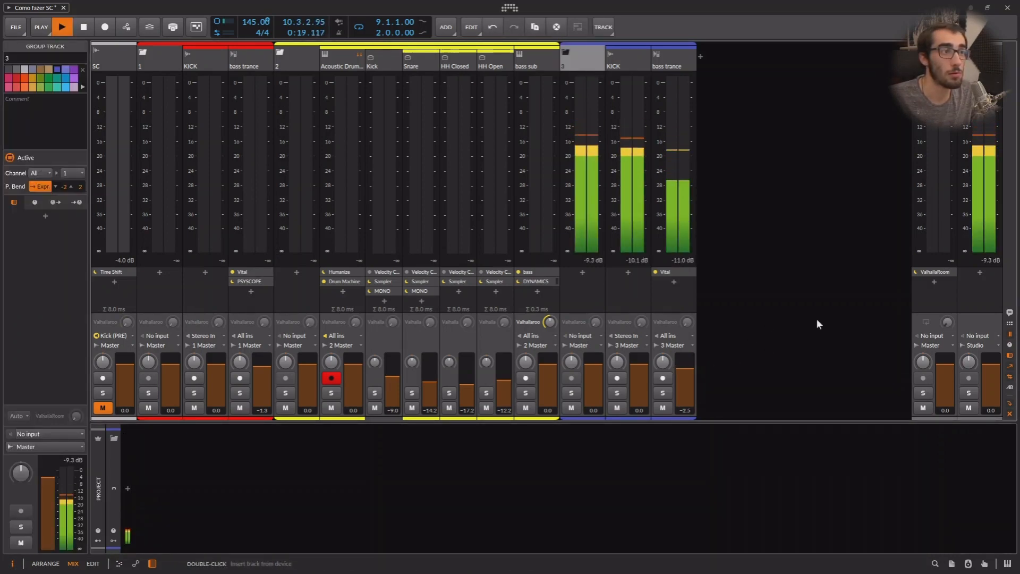
# Step: Stop playback and move PSYSCOPE from group 1's bass trance track to group 3's bass trance track
pyautogui.press('space')
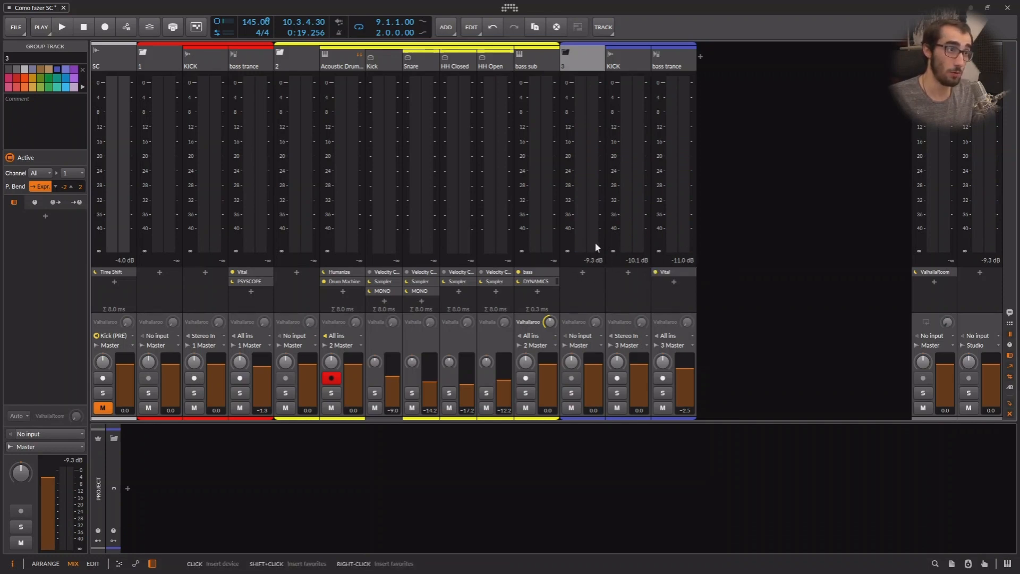
pyautogui.moveTo(240, 281); pyautogui.dragTo(663, 293)
pyautogui.click(691, 281)
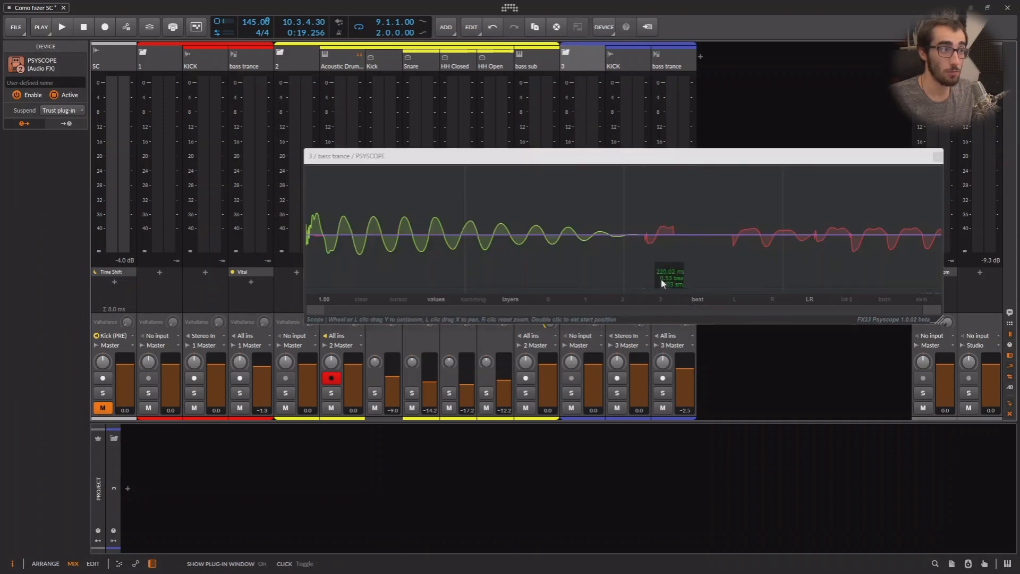
pyautogui.click(939, 156)
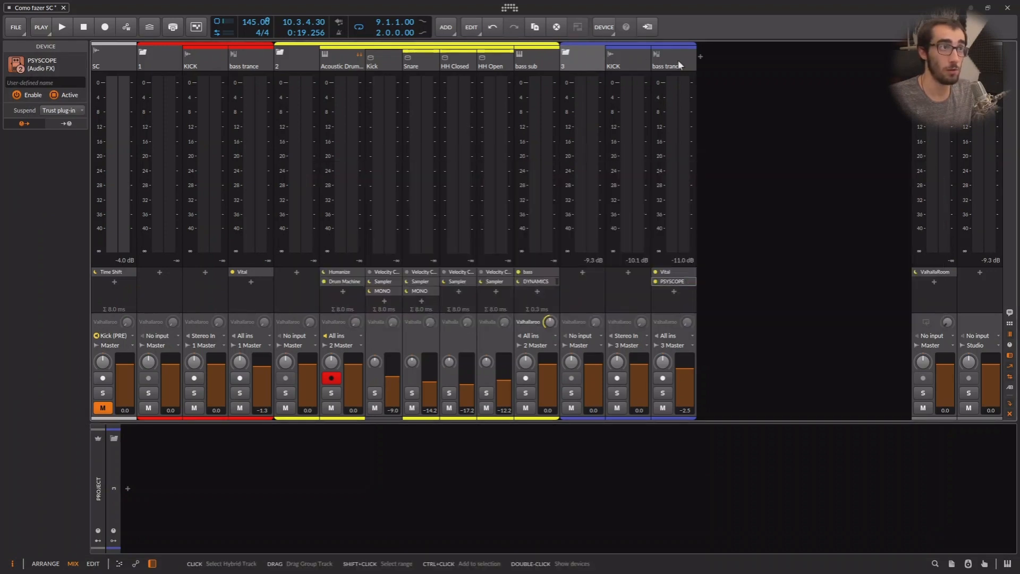
# Step: Set the sidechain input of PSYSCOPE on group 3's bass trance to group 3's KICK (PRE)
pyautogui.click(678, 66)
pyautogui.click(329, 457)
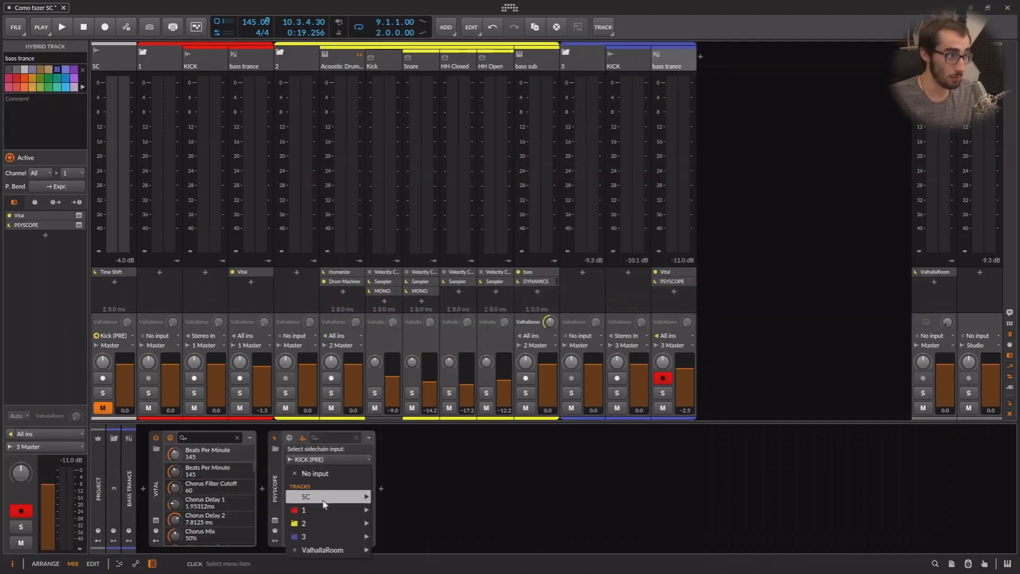
pyautogui.moveTo(322, 523)
pyautogui.moveTo(426, 537)
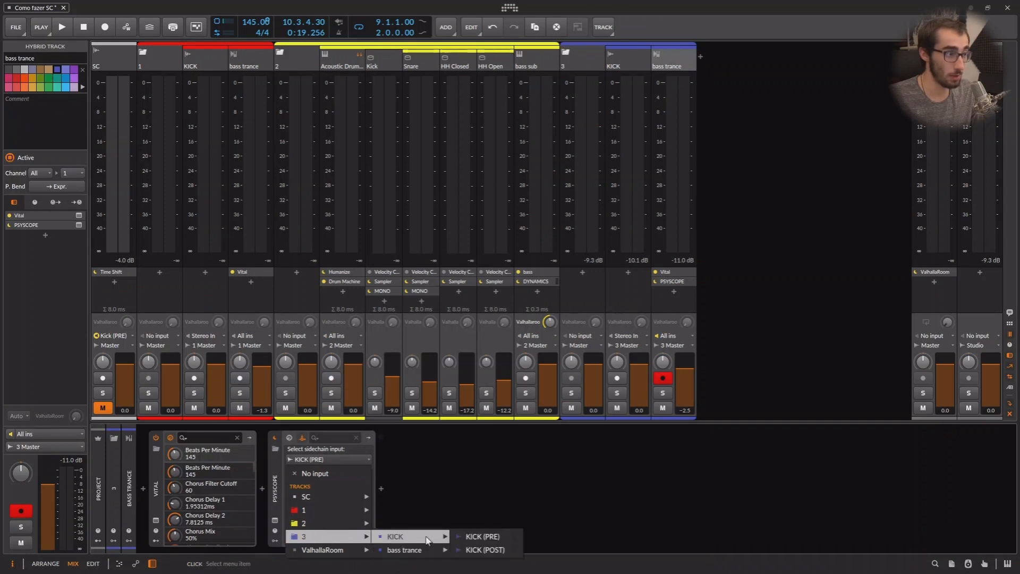
pyautogui.click(487, 539)
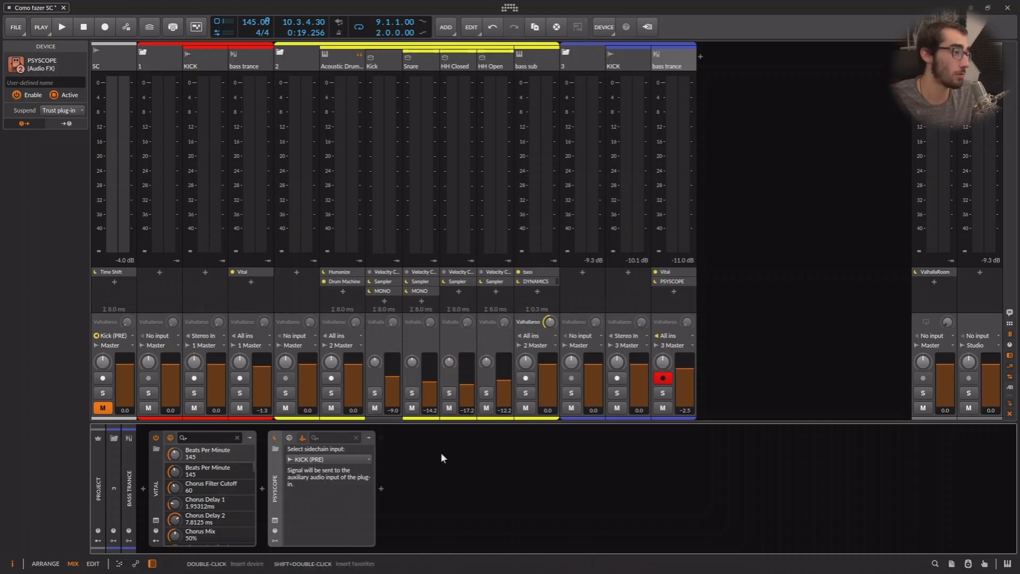
# Step: Examine the kick and bass waveforms in PSYSCOPE while the loop plays, with playback stopped and the scope closed at the end
pyautogui.click(279, 521)
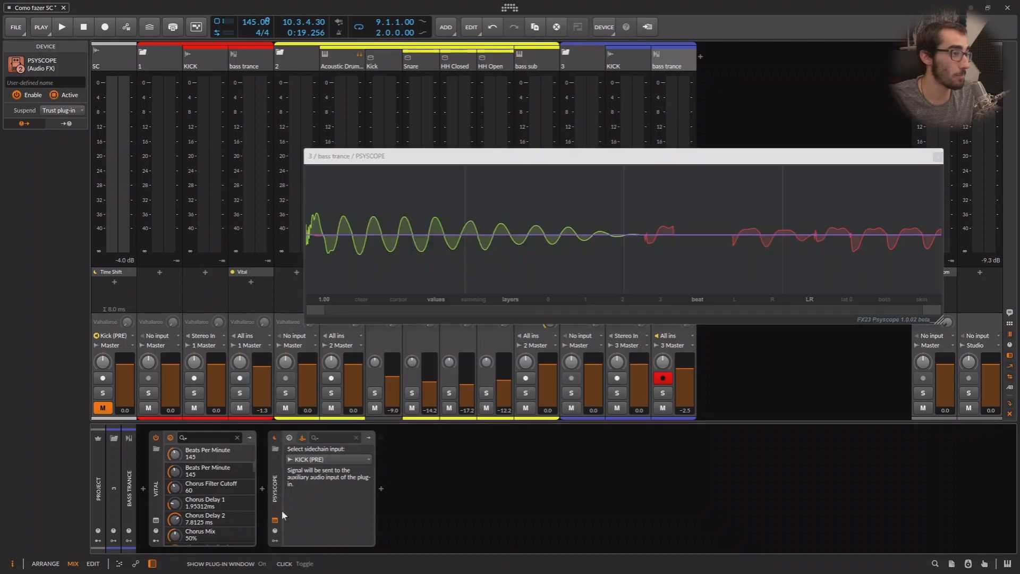
pyautogui.press('space')
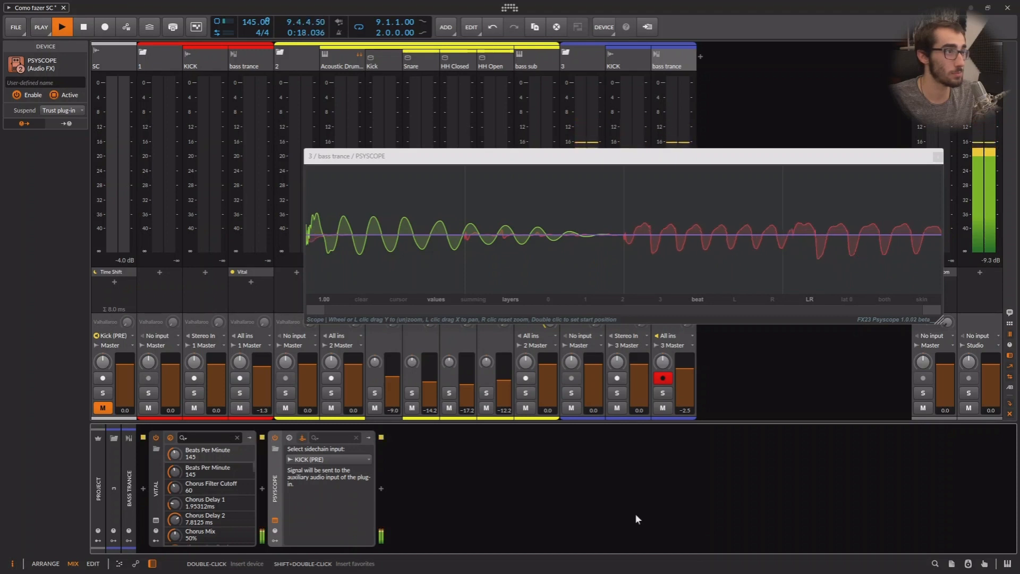
pyautogui.press('space')
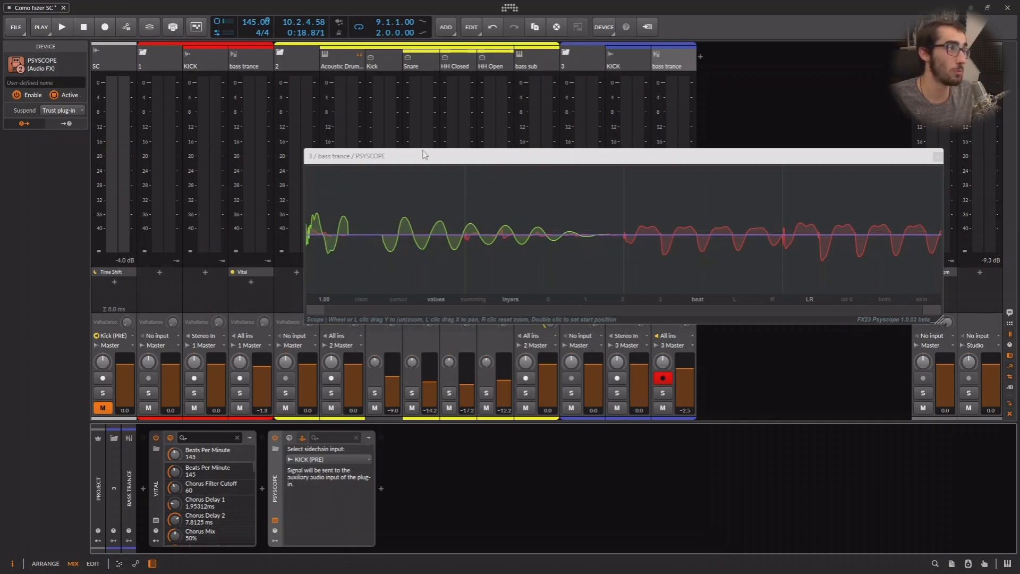
pyautogui.moveTo(425, 156); pyautogui.dragTo(398, 372)
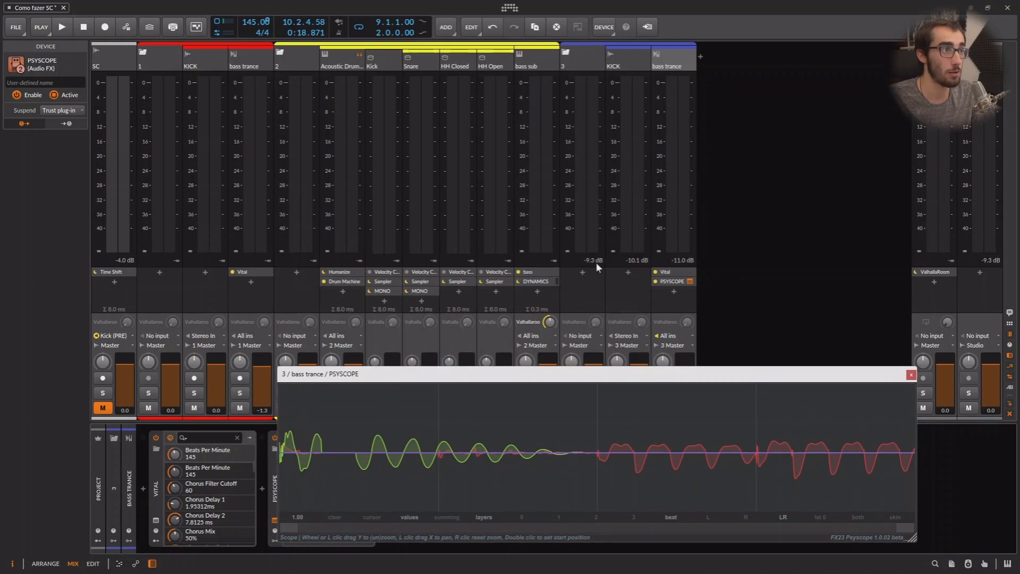
pyautogui.click(910, 375)
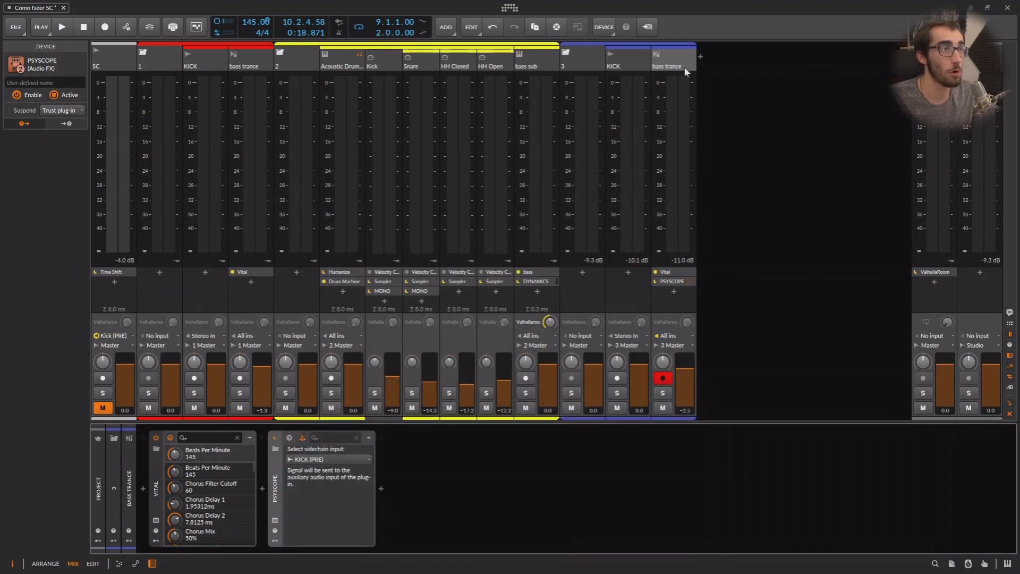
# Step: Add a Tool device after PSYSCOPE on group 3's bass trance track
pyautogui.click(579, 64)
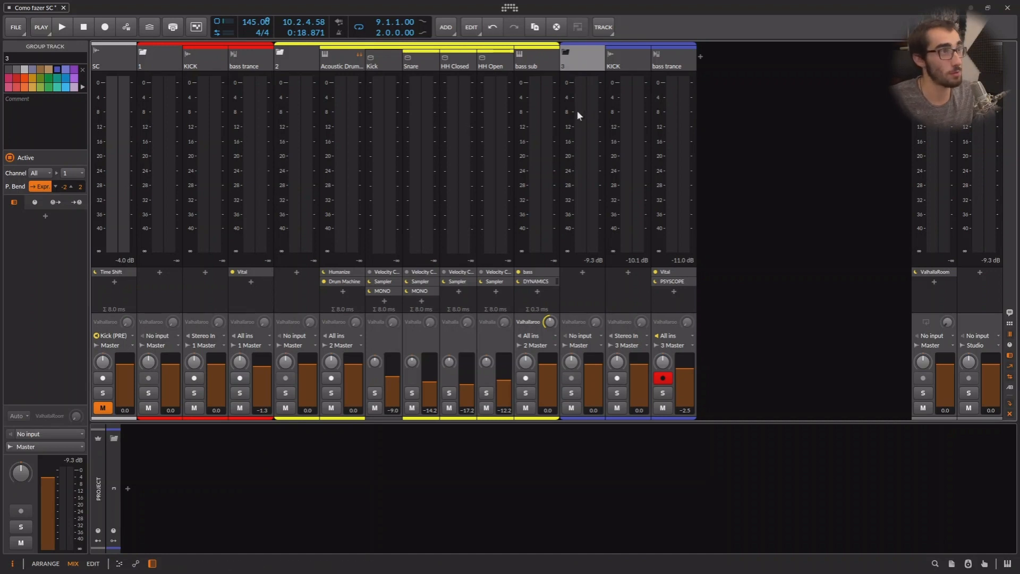
pyautogui.click(674, 62)
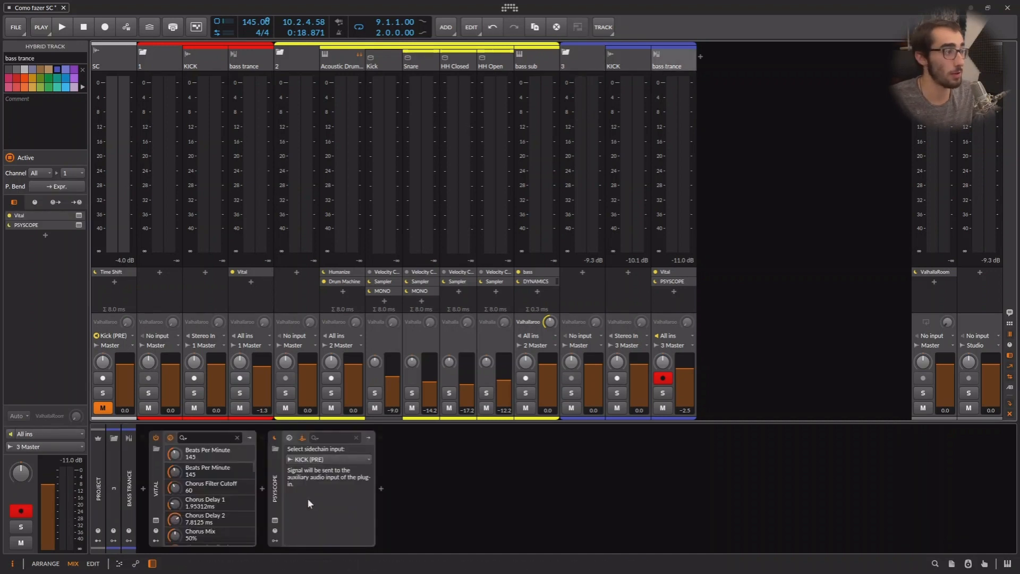
pyautogui.click(381, 487)
pyautogui.write('tool')
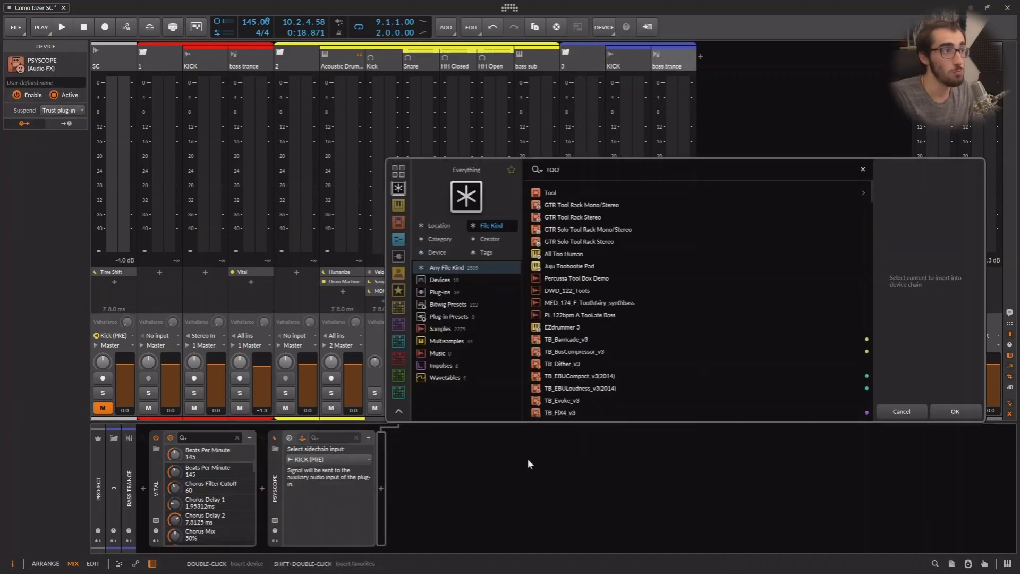
pyautogui.press('Return')
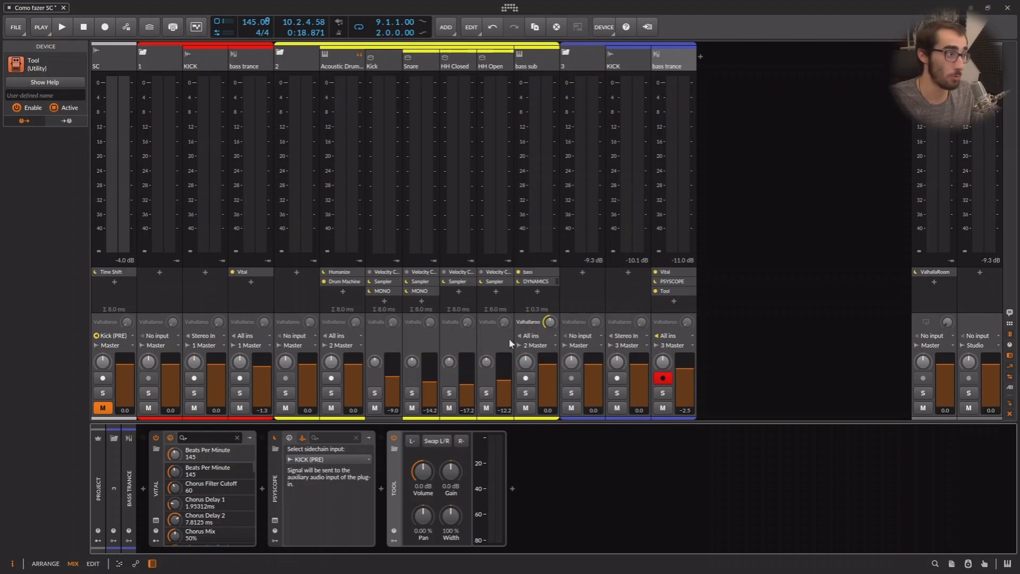
# Step: Show the project-level modulators and delete the existing "low" and "high" ones
pyautogui.click(97, 540)
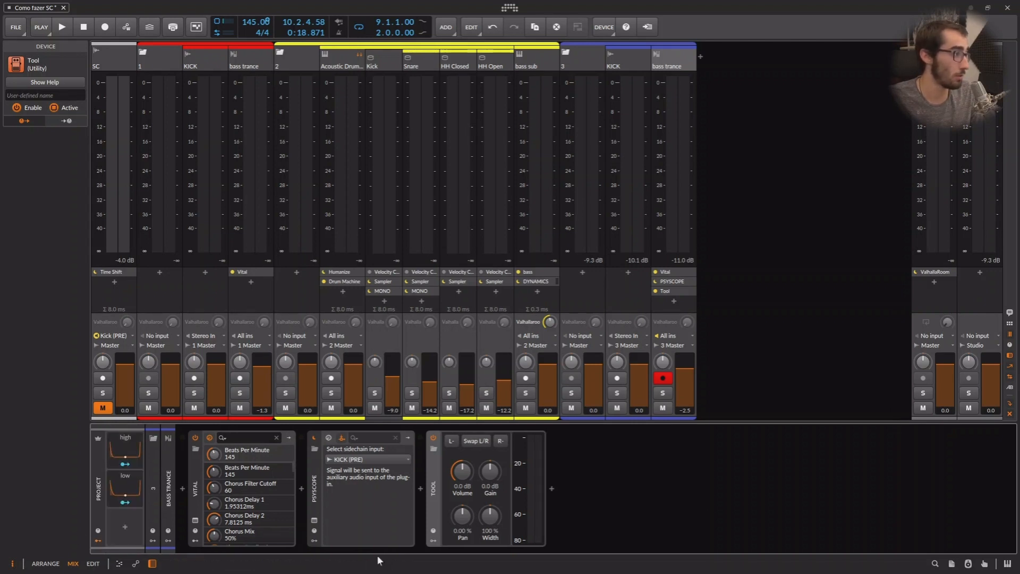
pyautogui.click(126, 480)
pyautogui.press('Delete')
pyautogui.click(132, 445)
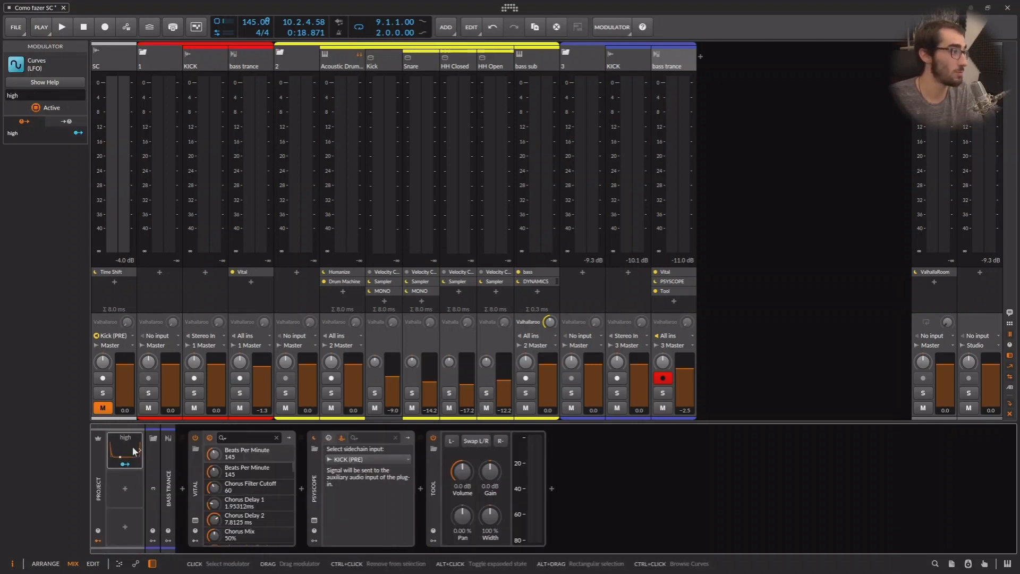
pyautogui.press('Delete')
# Step: Add a new Curves modulator at project level
pyautogui.click(114, 448)
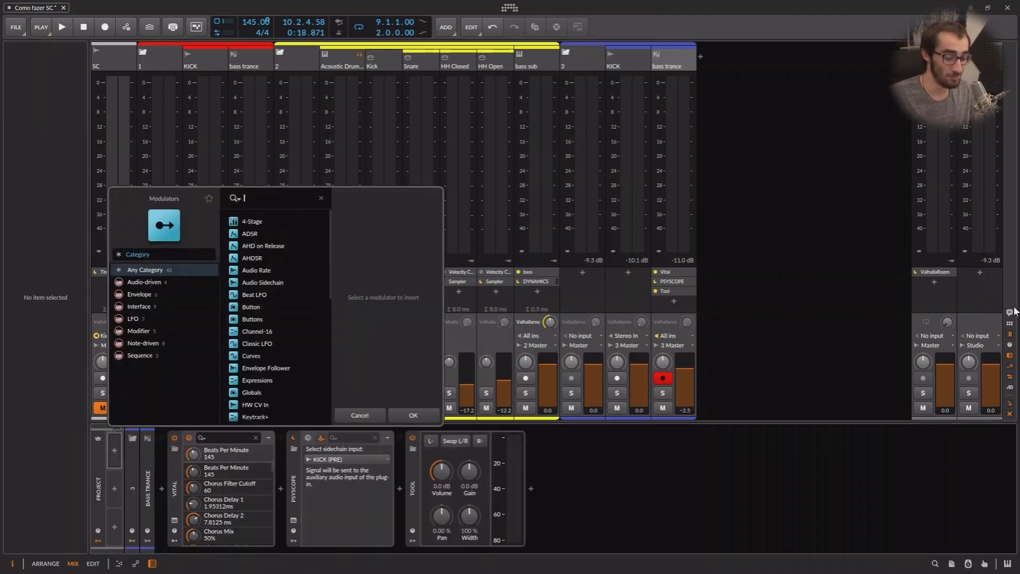
pyautogui.write('cur')
pyautogui.press('Down')
pyautogui.press('Return')
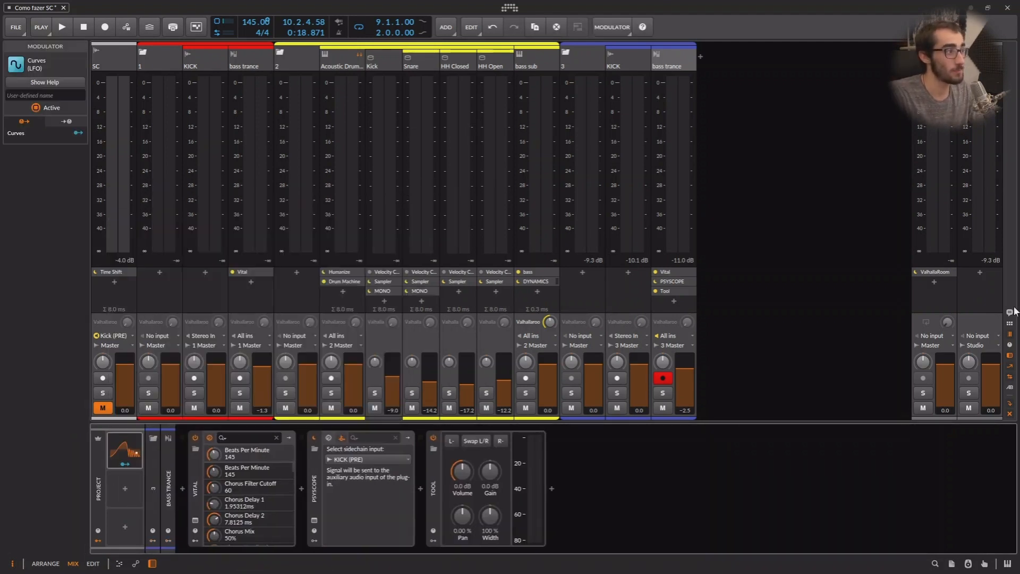
# Step: Clear the Curves modulator's default shape to a flat floor at -100 % and raise its endpoints to the maximum
pyautogui.click(124, 452)
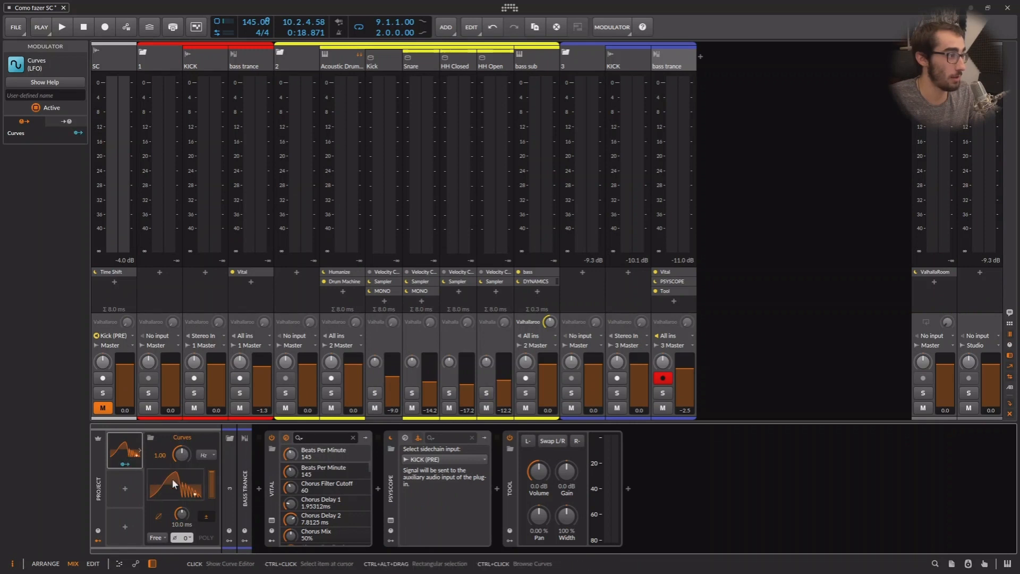
pyautogui.click(172, 478)
pyautogui.moveTo(161, 289); pyautogui.dragTo(388, 414)
pyautogui.press('Delete')
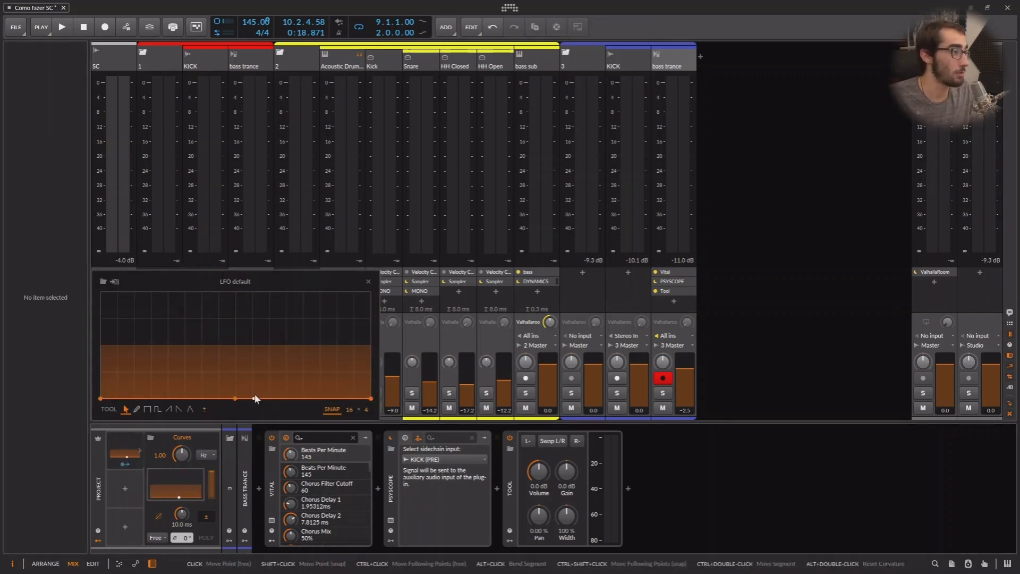
pyautogui.click(235, 399)
pyautogui.moveTo(101, 398); pyautogui.dragTo(101, 292)
# Step: Place low points at a quarter of the cycle and near its end, and bend the outer slopes into a steep fall and rise
pyautogui.moveTo(192, 351); pyautogui.dragTo(168, 398)
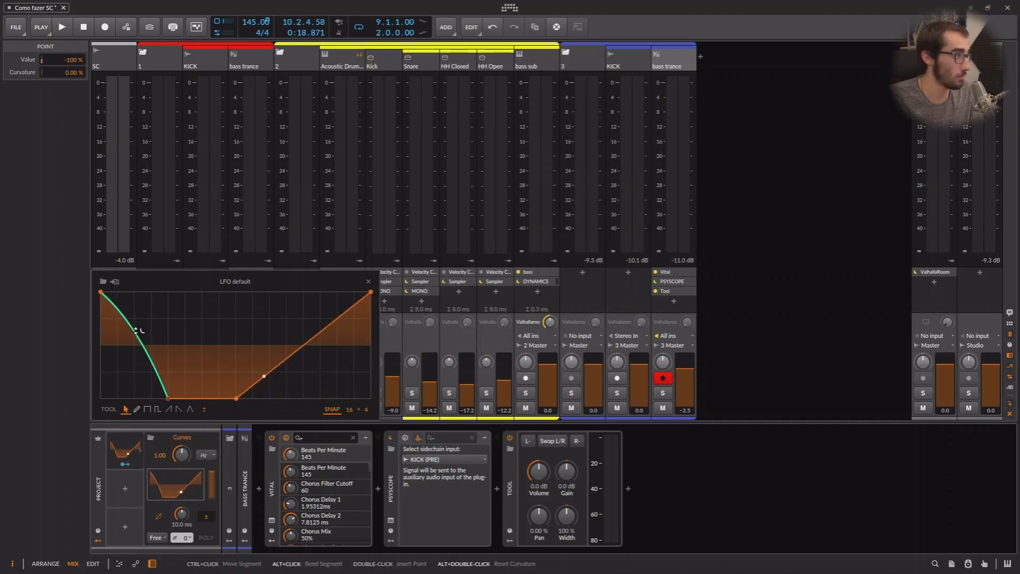
pyautogui.moveTo(136, 330); pyautogui.dragTo(137, 366)
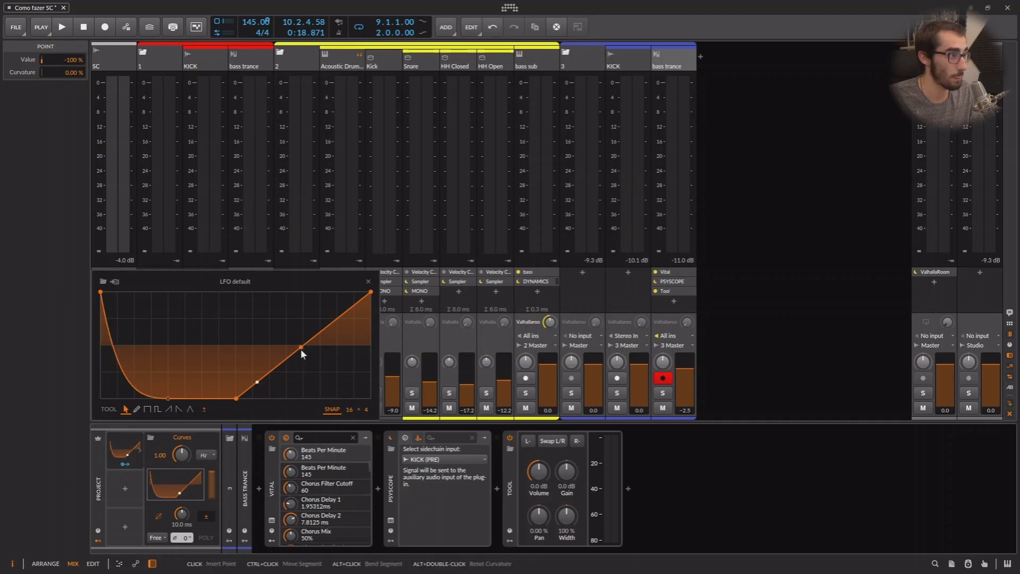
pyautogui.moveTo(301, 347); pyautogui.dragTo(354, 397)
pyautogui.moveTo(362, 345); pyautogui.dragTo(364, 375)
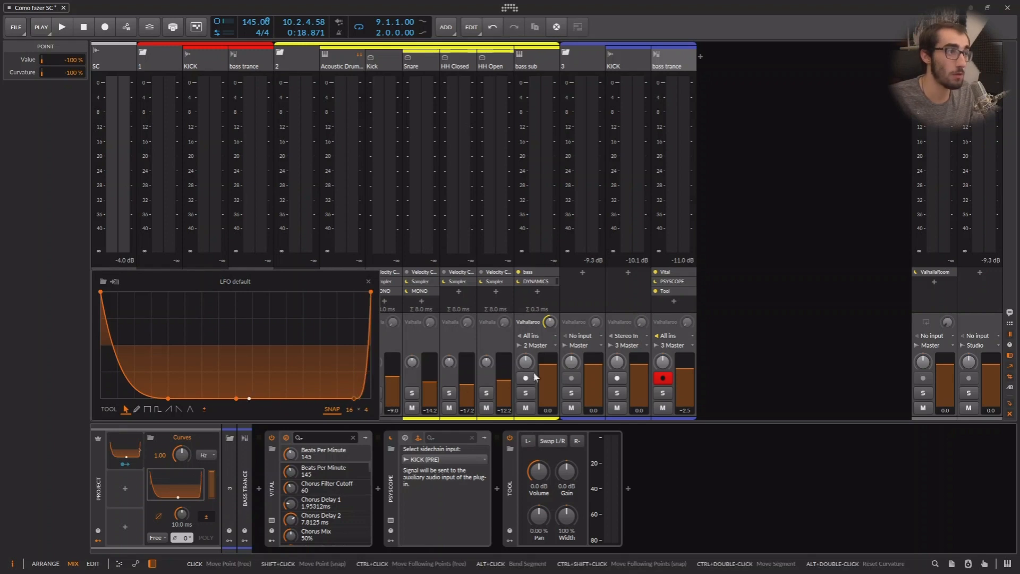
# Step: Set the attack of the Dynamics device on the bass sub track to 8 ms
pyautogui.doubleClick(536, 281)
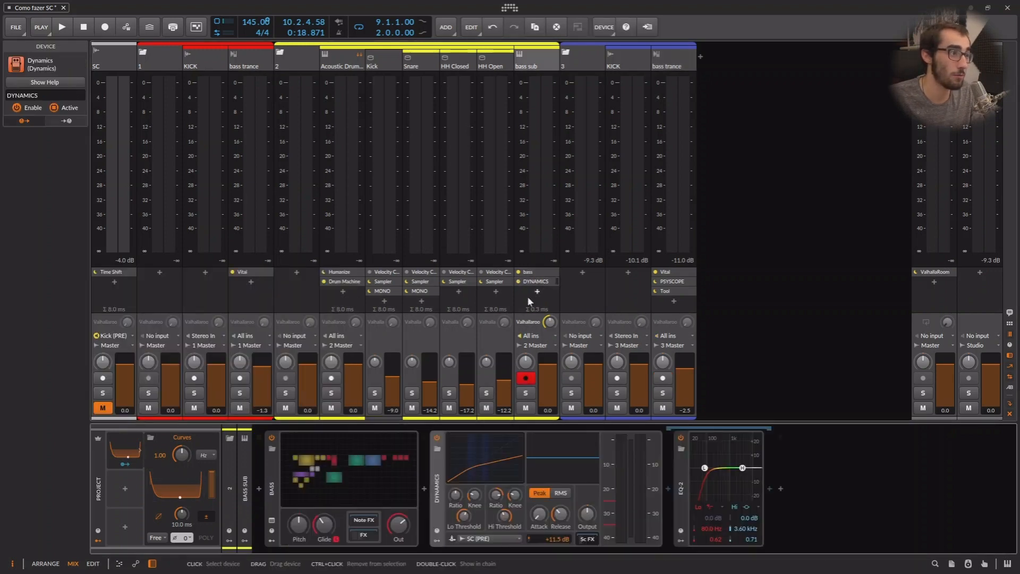
pyautogui.moveTo(539, 514); pyautogui.dragTo(539, 508)
pyautogui.keyDown('ctrl'); pyautogui.click(538, 515); pyautogui.keyUp('ctrl')
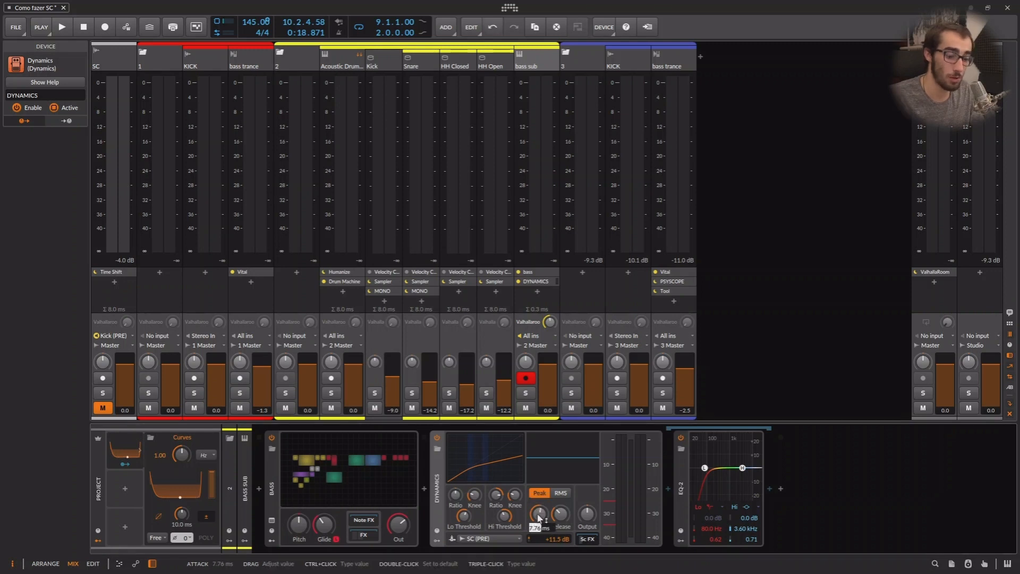
pyautogui.write('8')
pyautogui.press('Return')
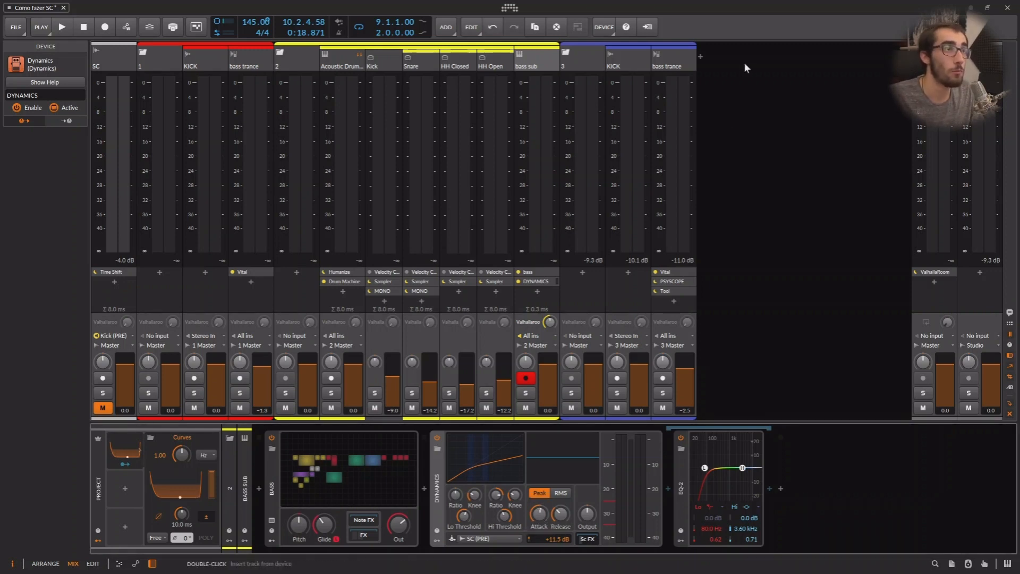
# Step: Return to group 3's bass trance and inspect the last low point of the Curves shape in its editor
pyautogui.click(666, 66)
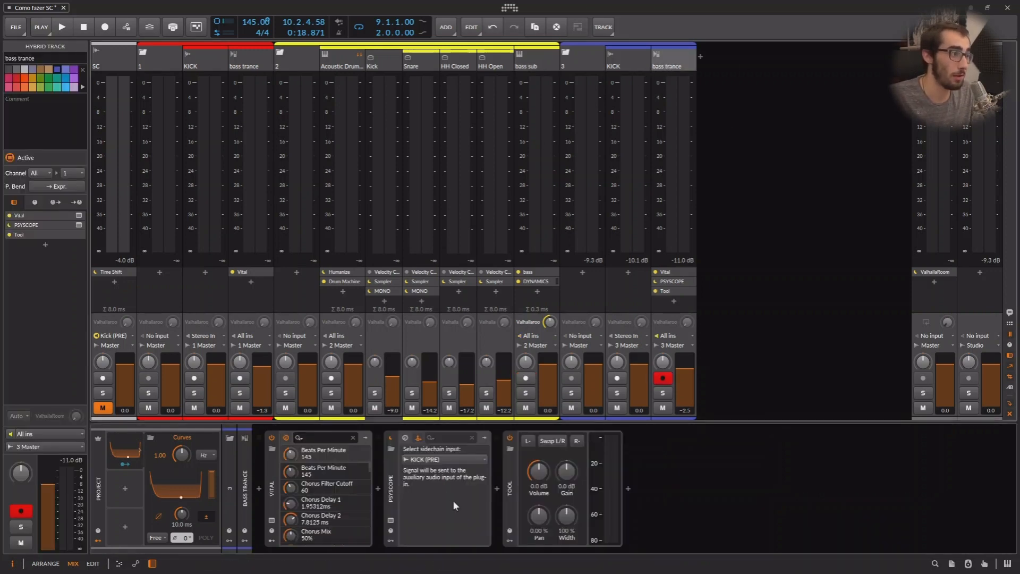
pyautogui.click(202, 482)
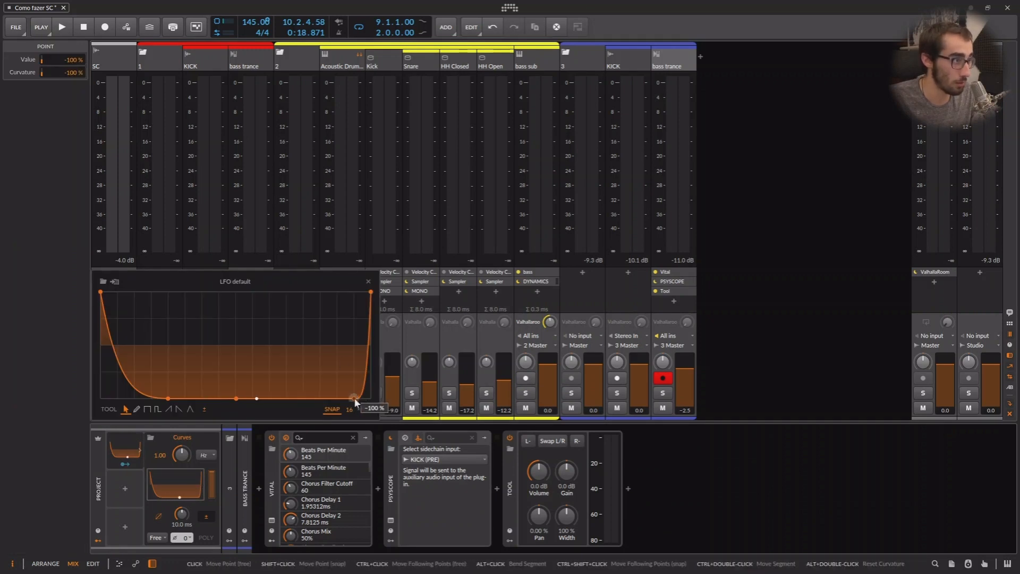
pyautogui.moveTo(353, 398)
pyautogui.mouseDown()
pyautogui.moveTo(367, 397)
pyautogui.moveTo(356, 398)
pyautogui.mouseUp()
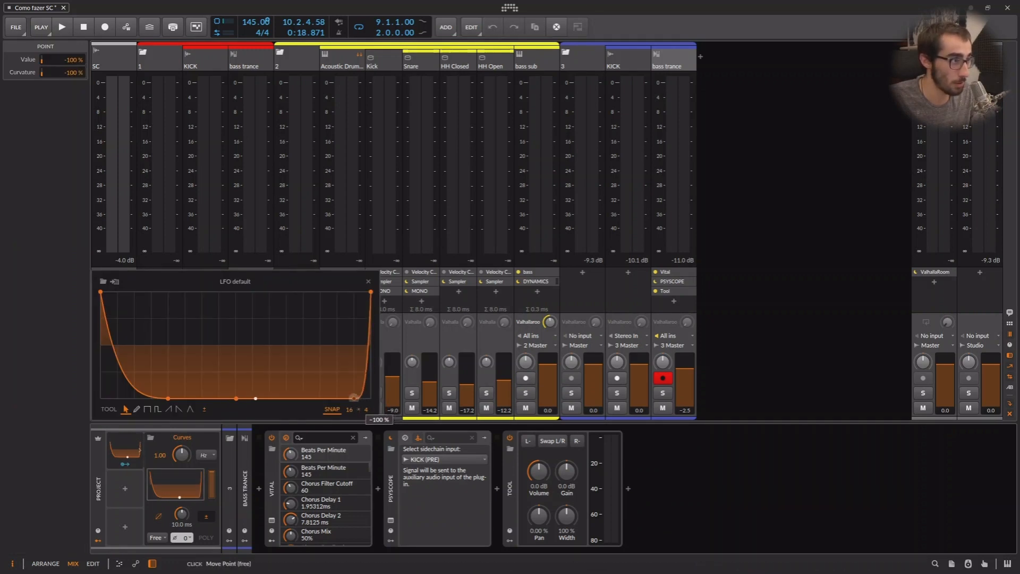
pyautogui.click(203, 483)
# Step: Configure the Curves modulator as unipolar without smoothing, using Sync trigger mode and a quarter-note rate
pyautogui.click(157, 515)
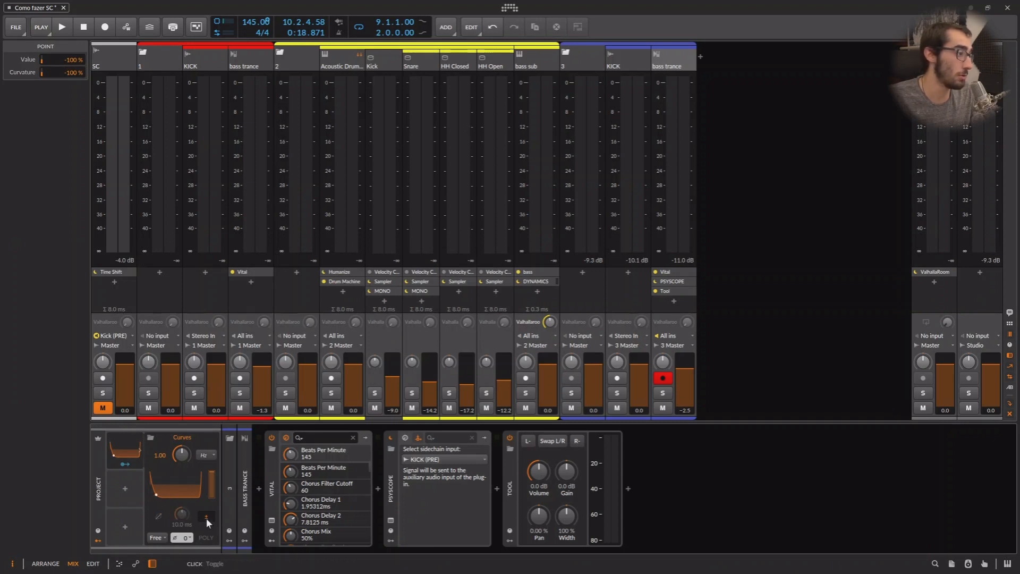
pyautogui.click(206, 519)
pyautogui.click(157, 538)
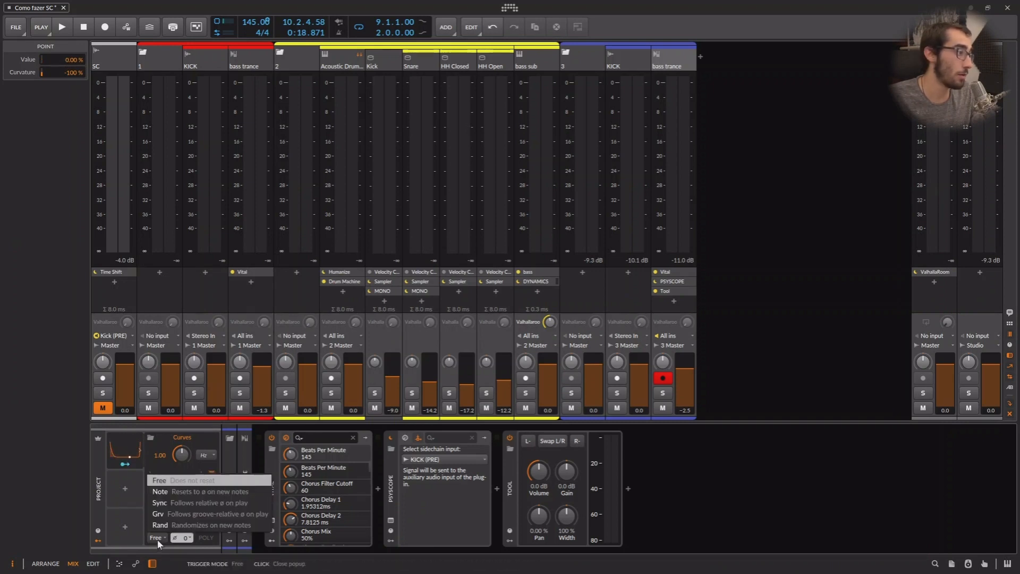
pyautogui.click(168, 502)
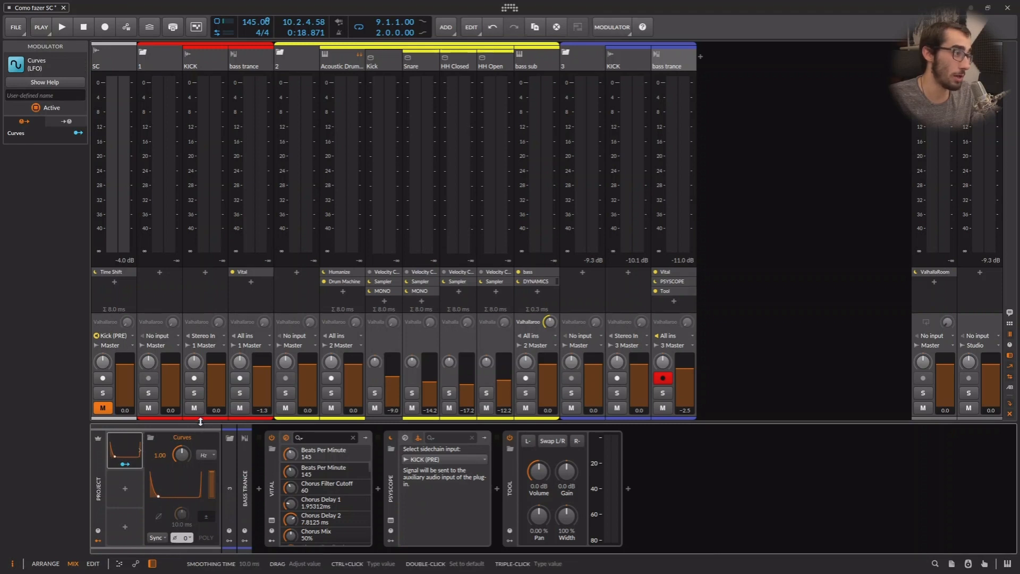
pyautogui.click(207, 455)
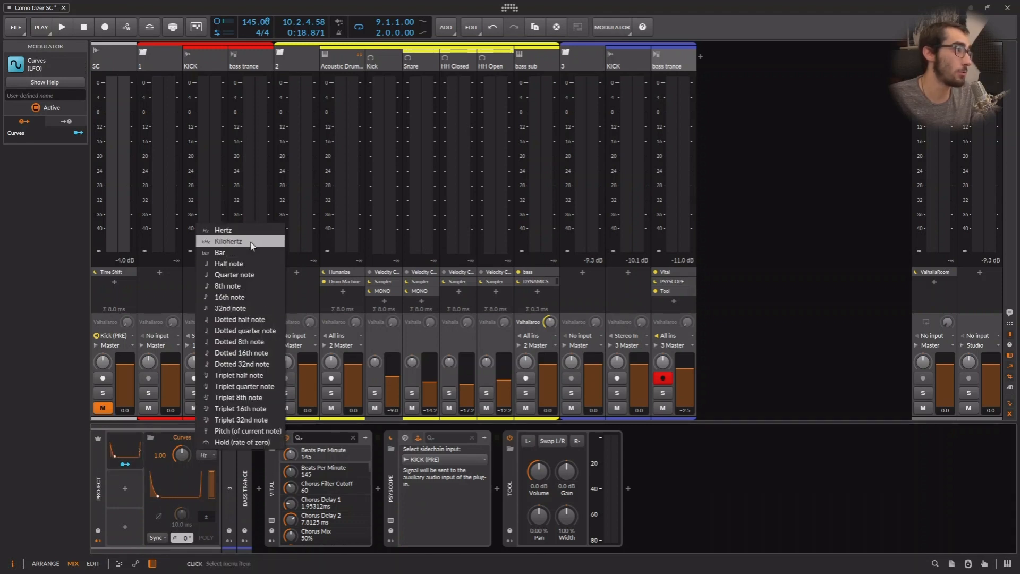
pyautogui.click(248, 274)
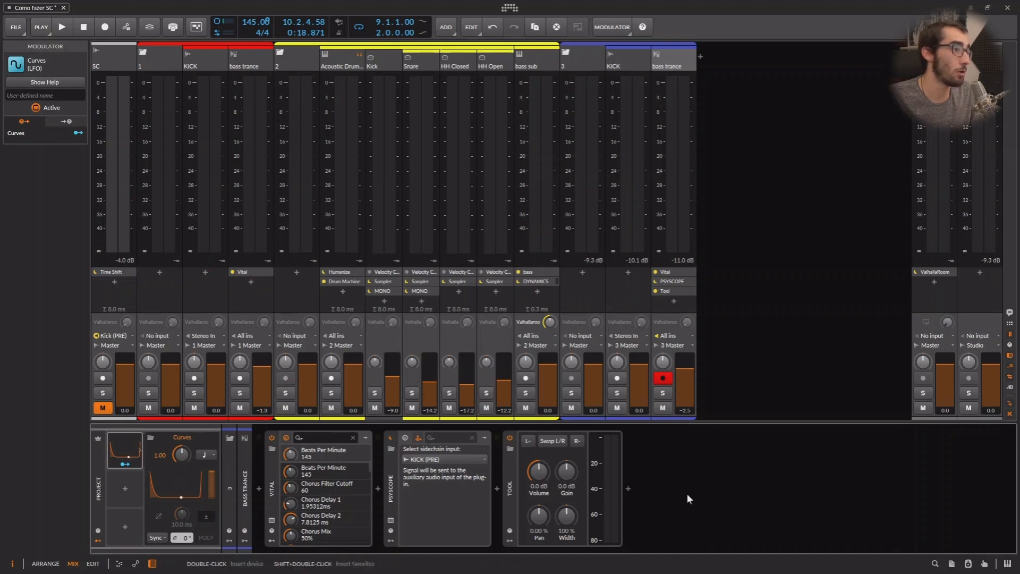
# Step: Play the loop of group 3 and check the shape of the Curves modulator in its editor
pyautogui.click(770, 487)
pyautogui.press('space')
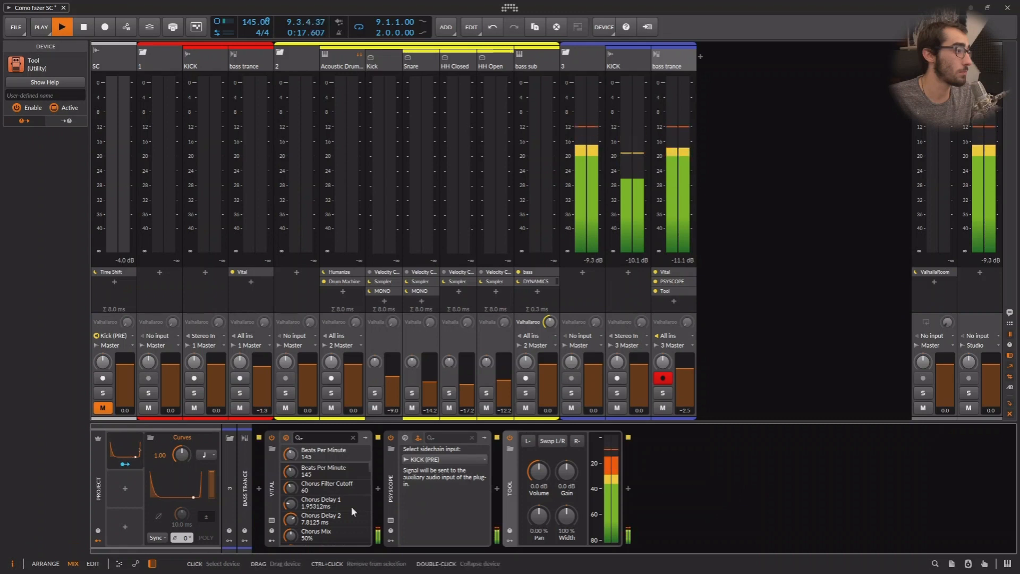
pyautogui.click(174, 493)
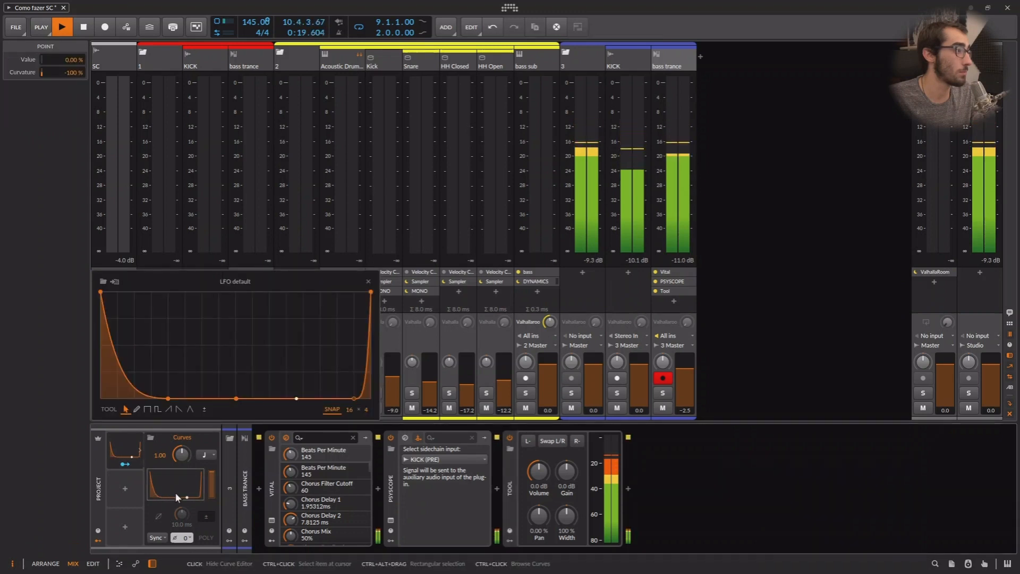
pyautogui.click(782, 474)
pyautogui.press('space')
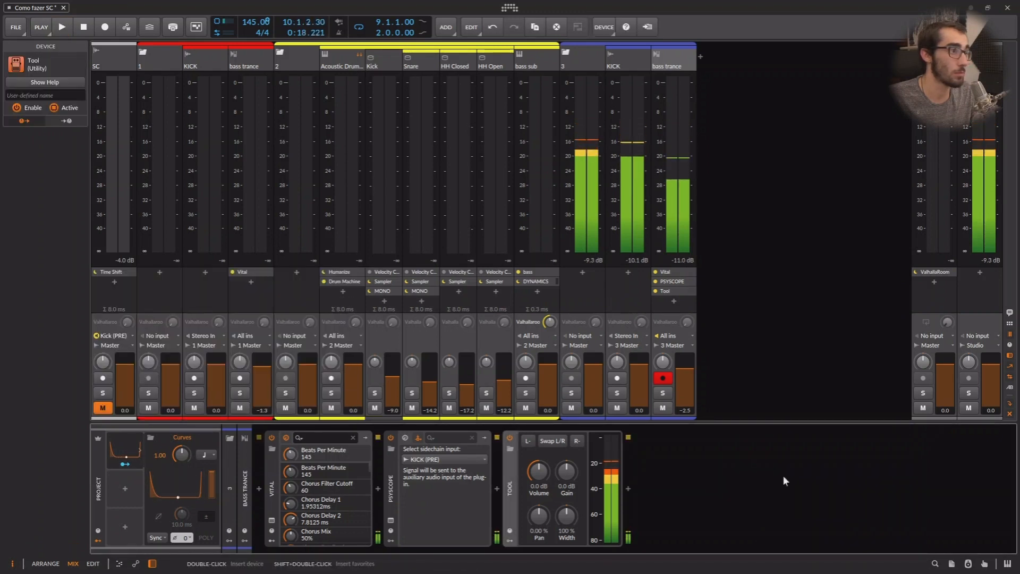
# Step: Map the Curves modulator to the Tool device's Volume with a negative amount of about -0.94
pyautogui.click(128, 463)
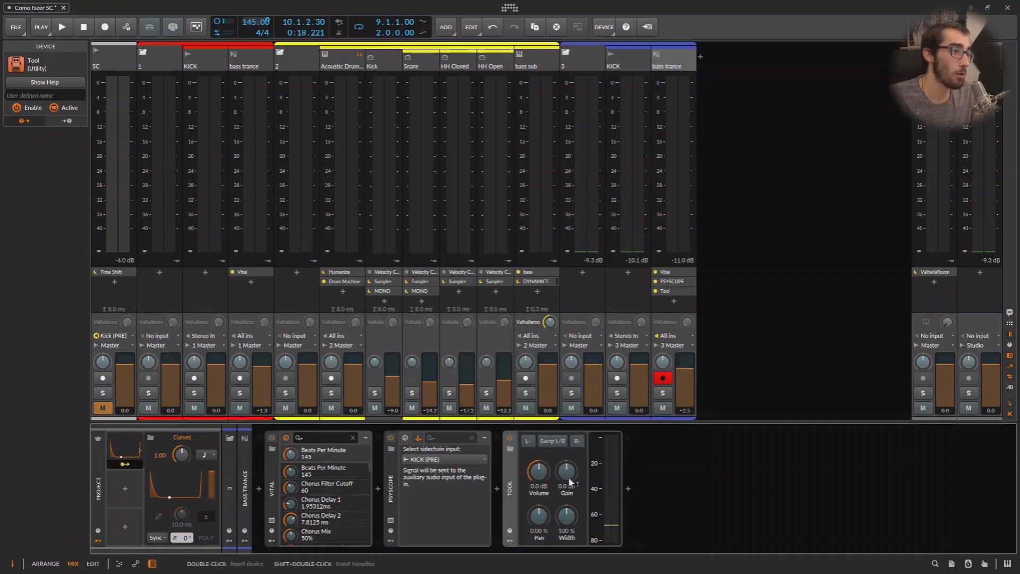
pyautogui.moveTo(540, 475); pyautogui.dragTo(541, 531)
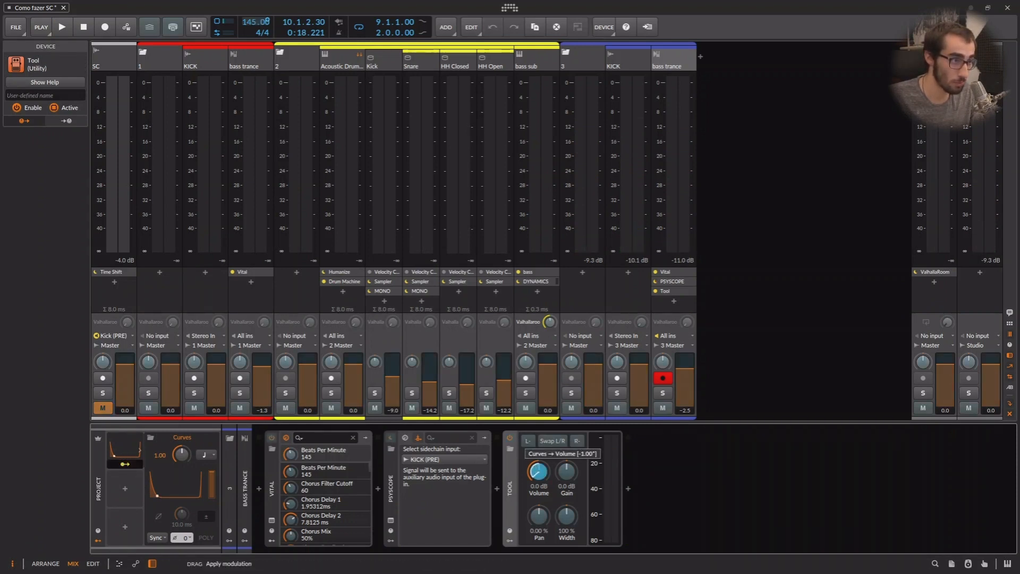
pyautogui.click(137, 464)
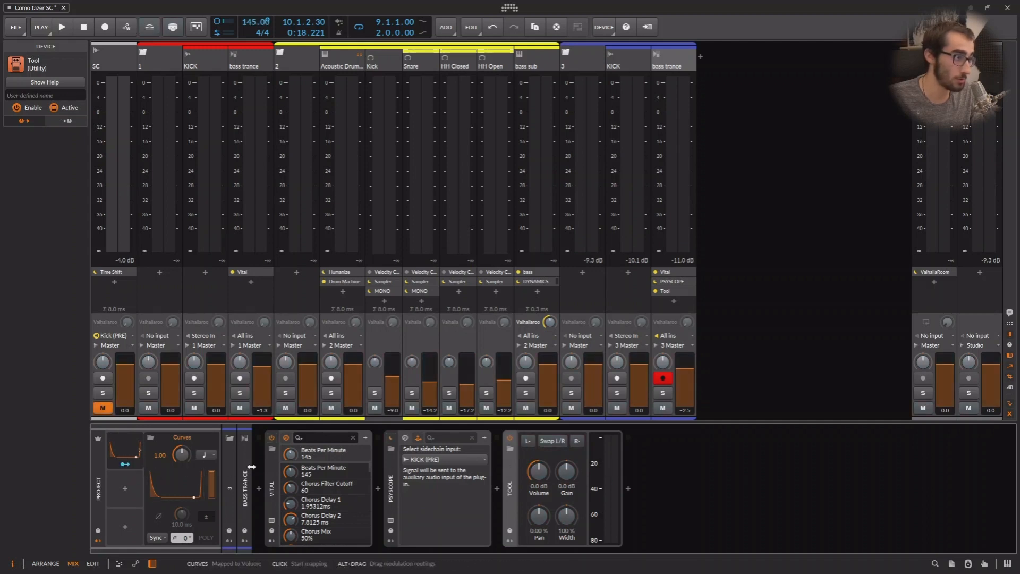
# Step: Move Tool ahead of PSYSCOPE in the bass trance chain and compare the ducked bass with the kick in the enabled scope during playback
pyautogui.moveTo(543, 471); pyautogui.dragTo(378, 478)
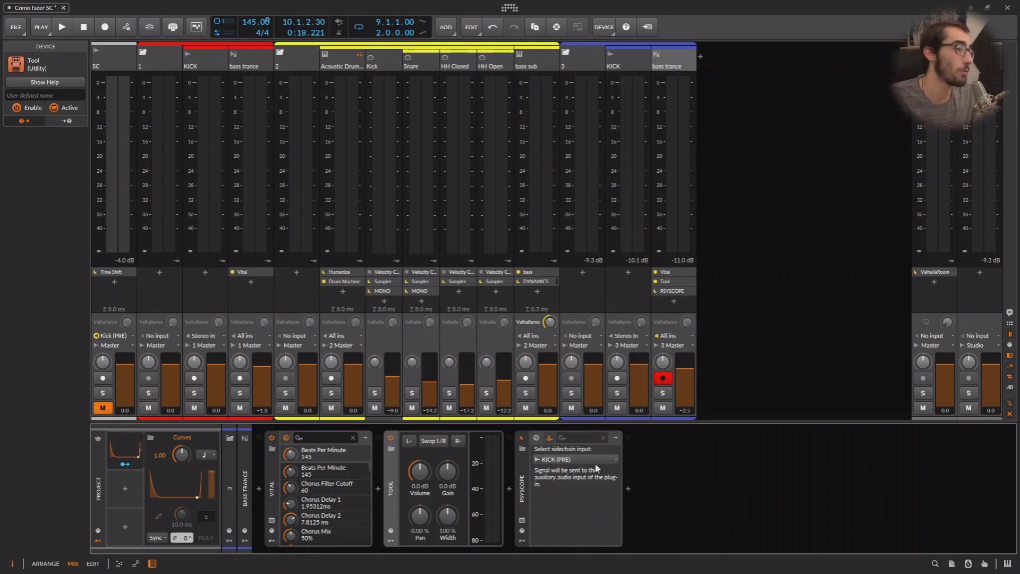
pyautogui.click(523, 520)
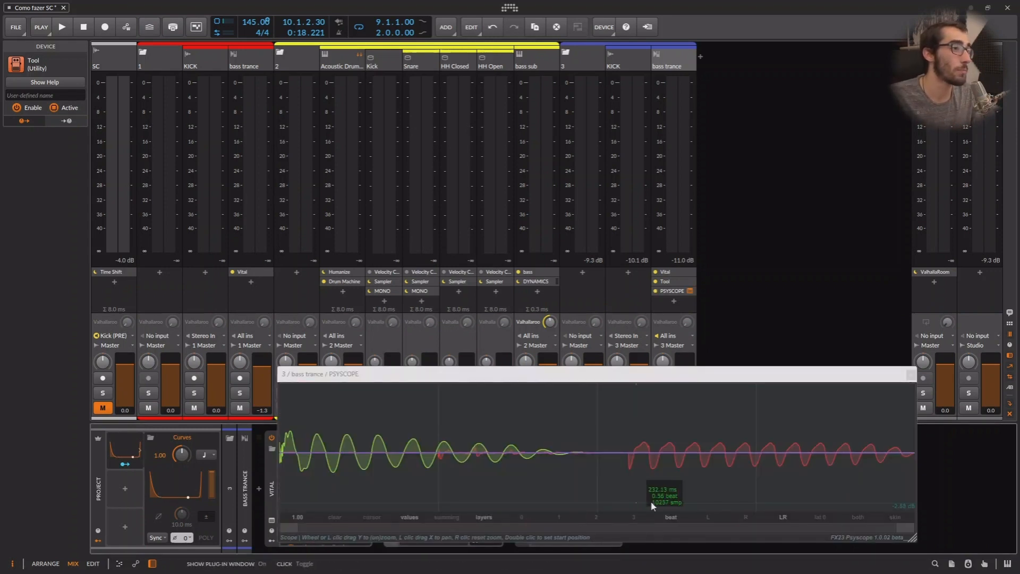
pyautogui.moveTo(773, 378); pyautogui.dragTo(722, 60)
pyautogui.click(748, 492)
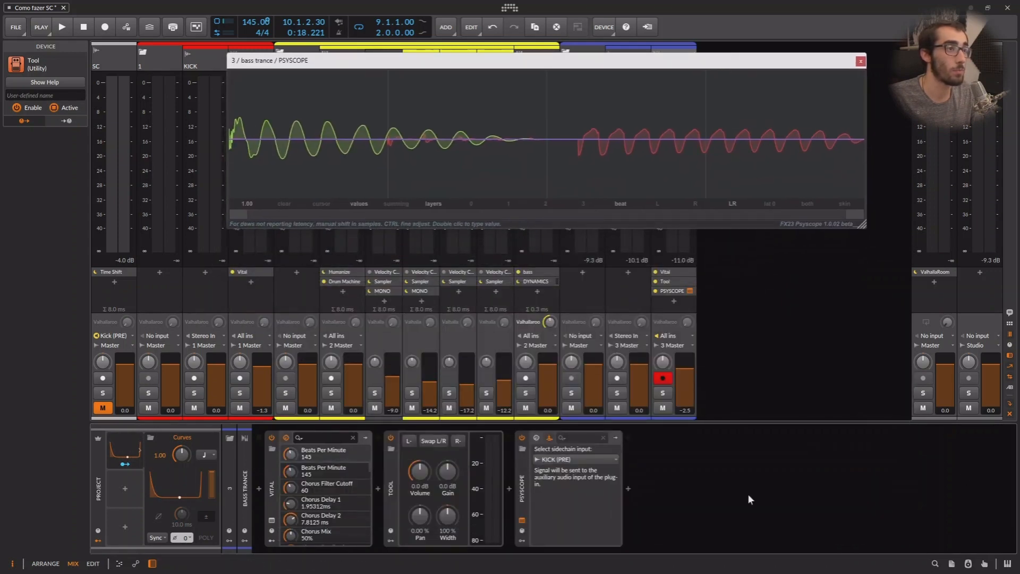
pyautogui.press('space')
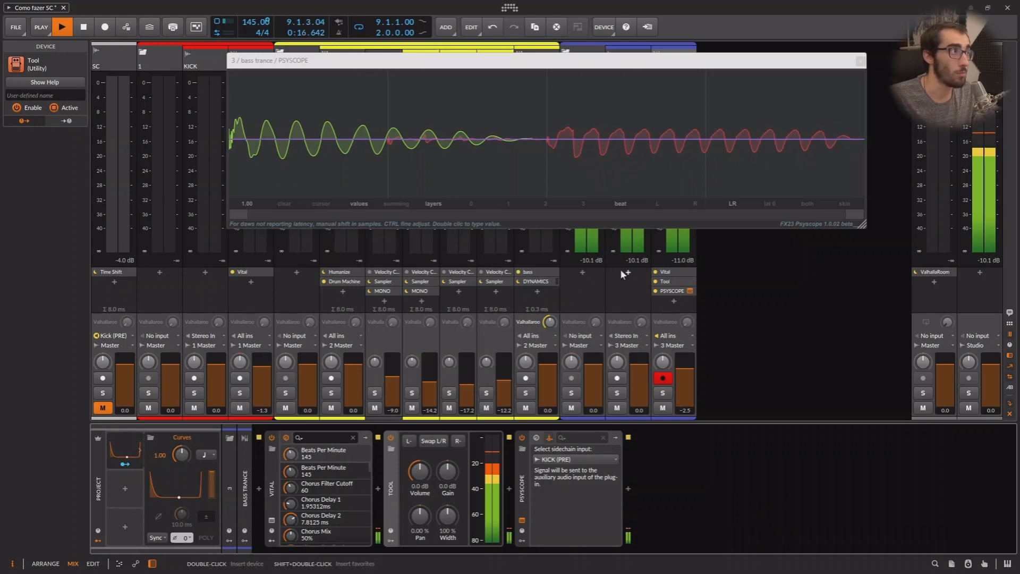
pyautogui.press('space')
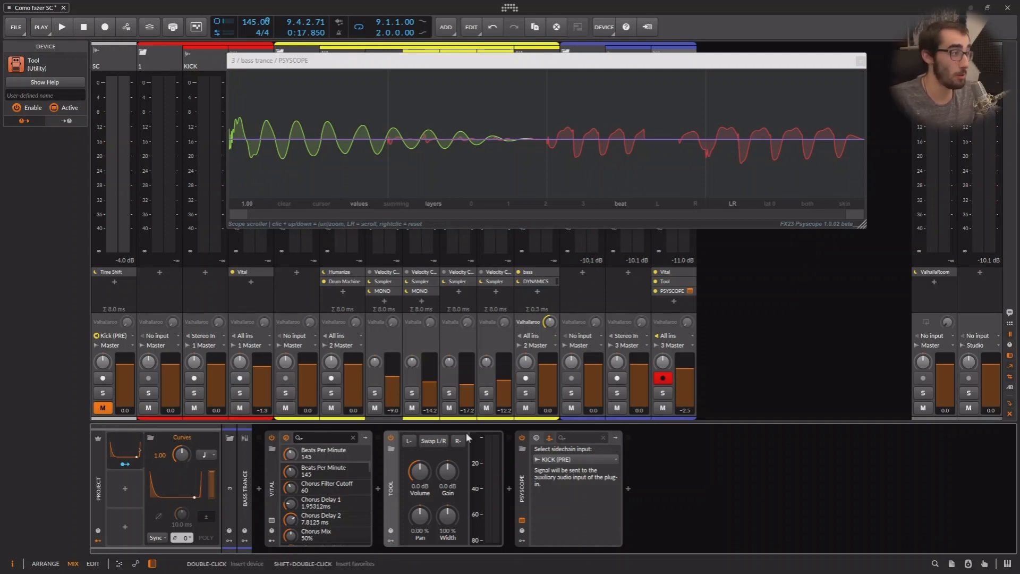
# Step: Duplicate the project's Curves modulator and name the unmapped one HIGH and the one mapped to Tool's volume LOW
pyautogui.moveTo(127, 450)
pyautogui.mouseDown()
pyautogui.moveTo(131, 478)
pyautogui.moveTo(131, 447)
pyautogui.moveTo(123, 447)
pyautogui.mouseUp()
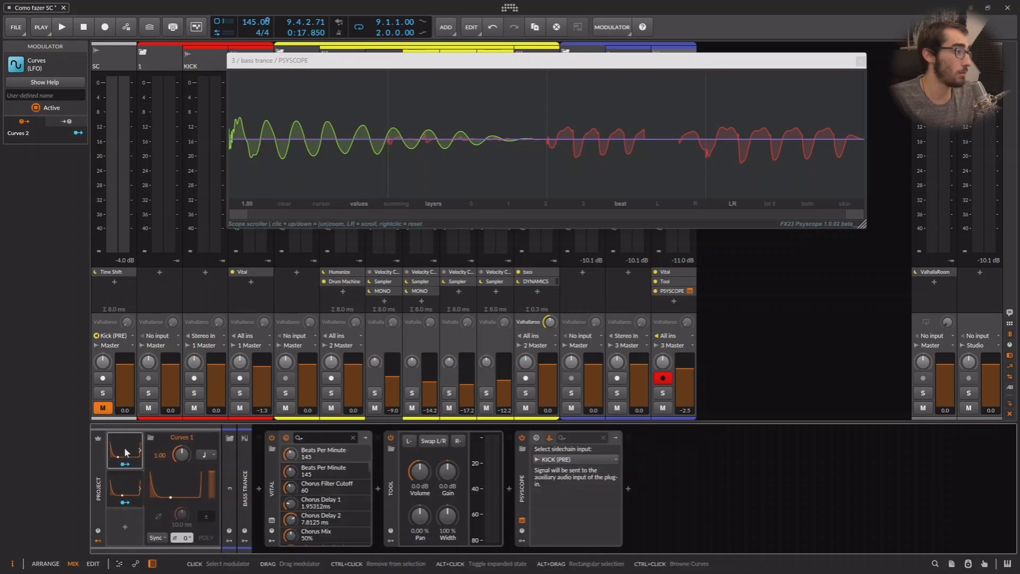
pyautogui.click(73, 95)
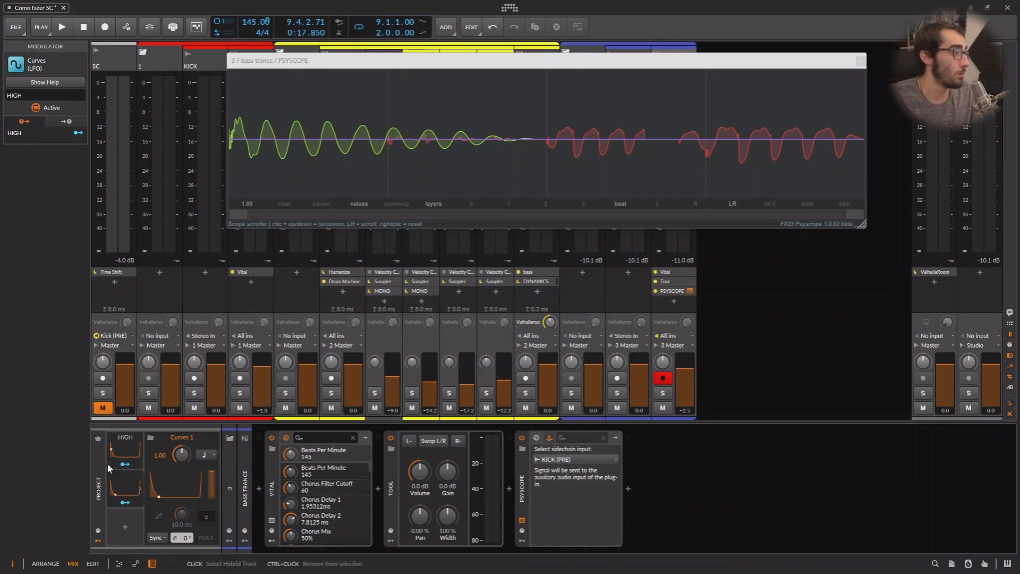
pyautogui.click(116, 478)
pyautogui.click(36, 96)
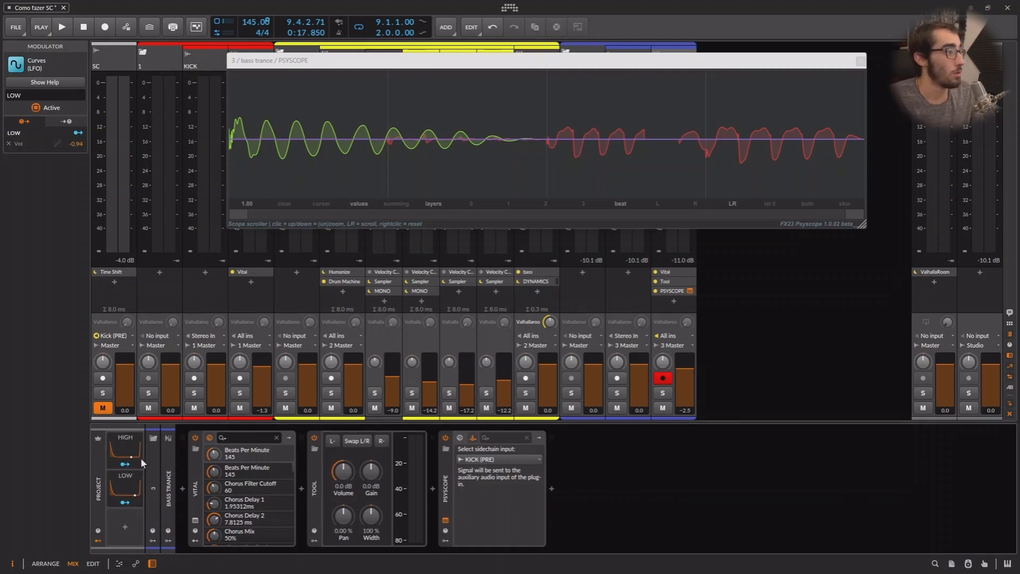
# Step: Shorten the initial fall of the HIGH curve by moving its first low point to about one sixteenth of the cycle
pyautogui.click(118, 440)
pyautogui.click(197, 485)
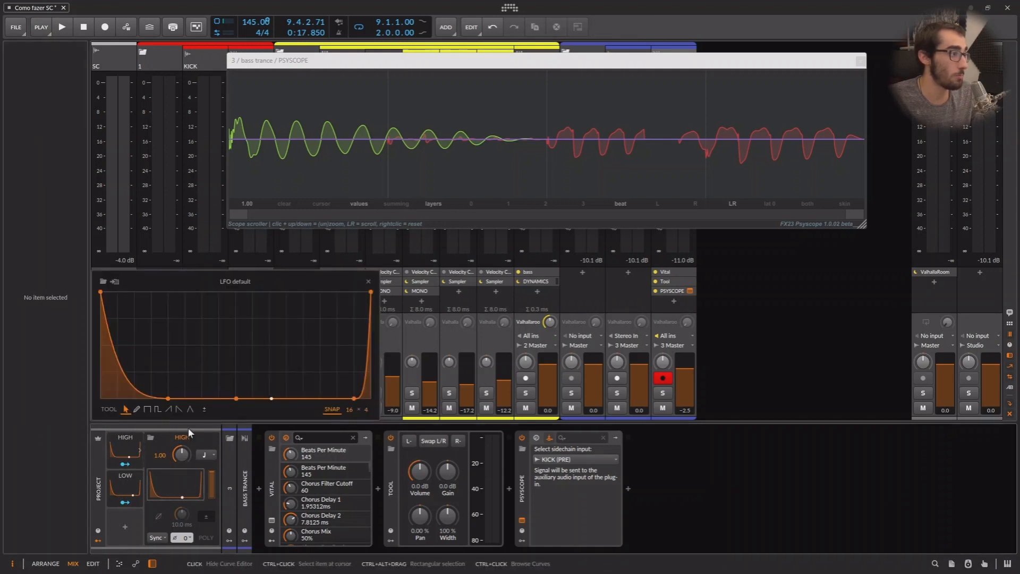
pyautogui.moveTo(168, 398); pyautogui.dragTo(134, 398)
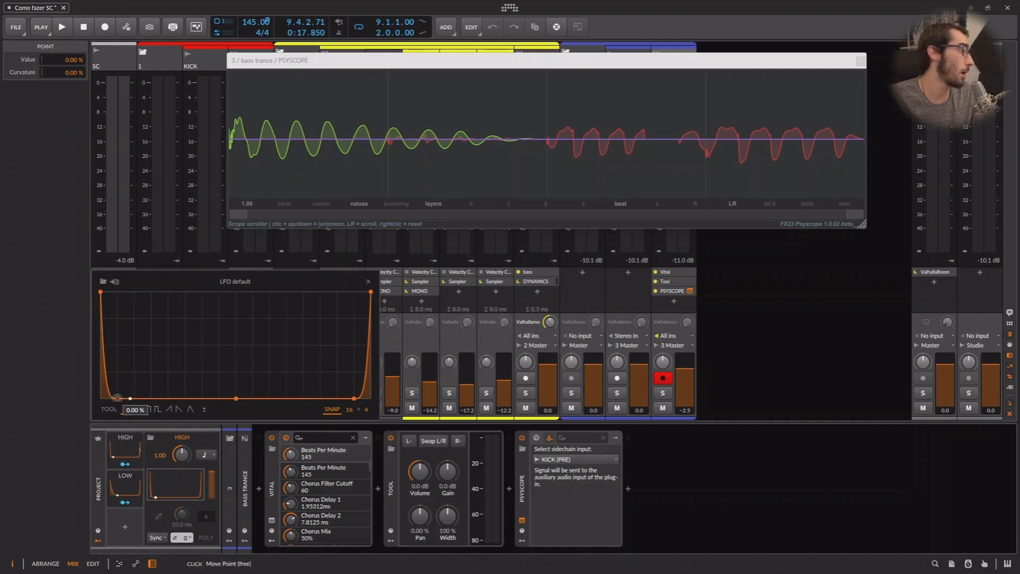
pyautogui.click(368, 281)
# Step: Insert a Multiband FX-2 between Vital and Tool and set its crossover frequency to 205 Hz
pyautogui.click(387, 486)
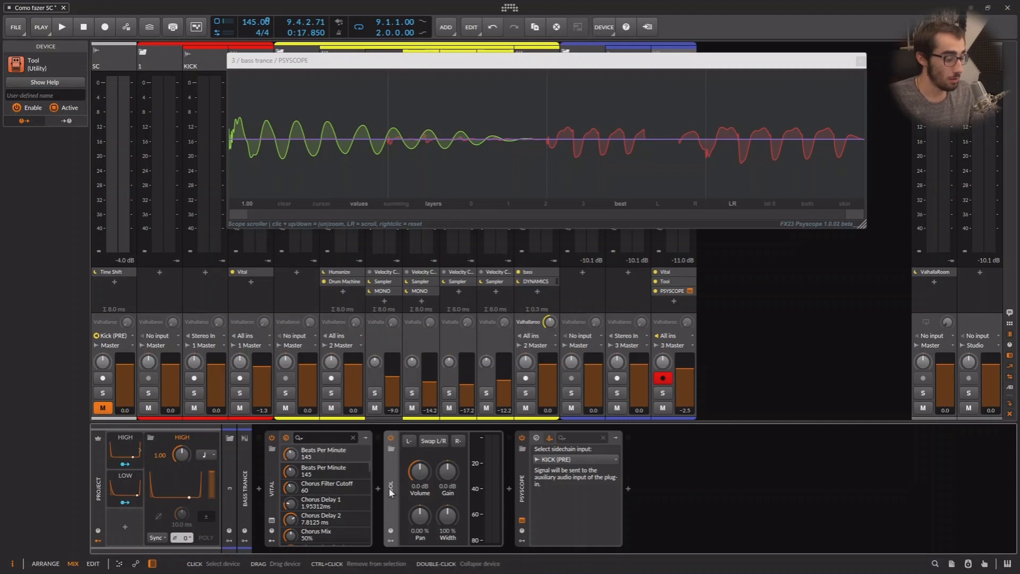
pyautogui.click(378, 488)
pyautogui.write('MU')
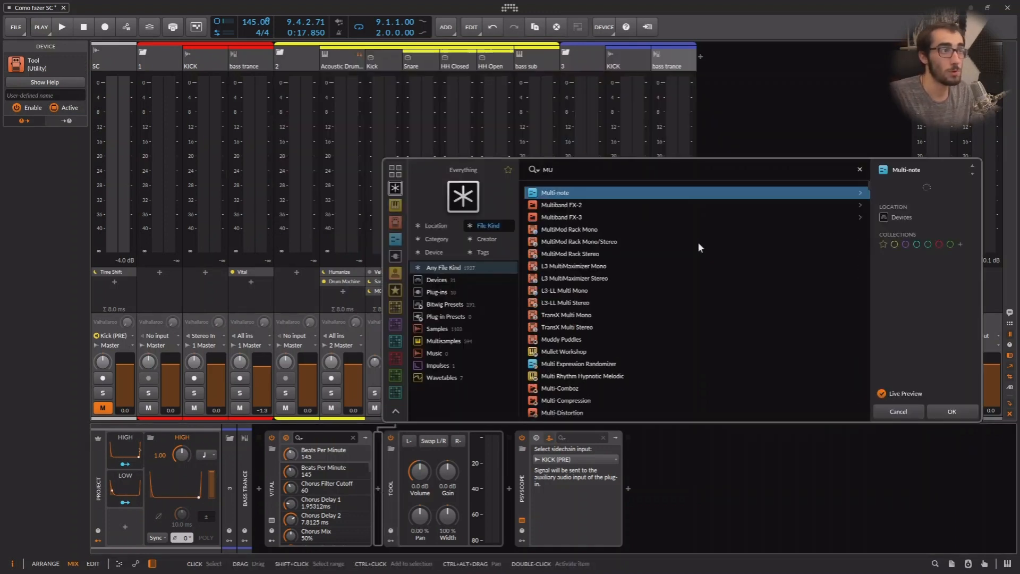
pyautogui.press('Down')
pyautogui.press('Return')
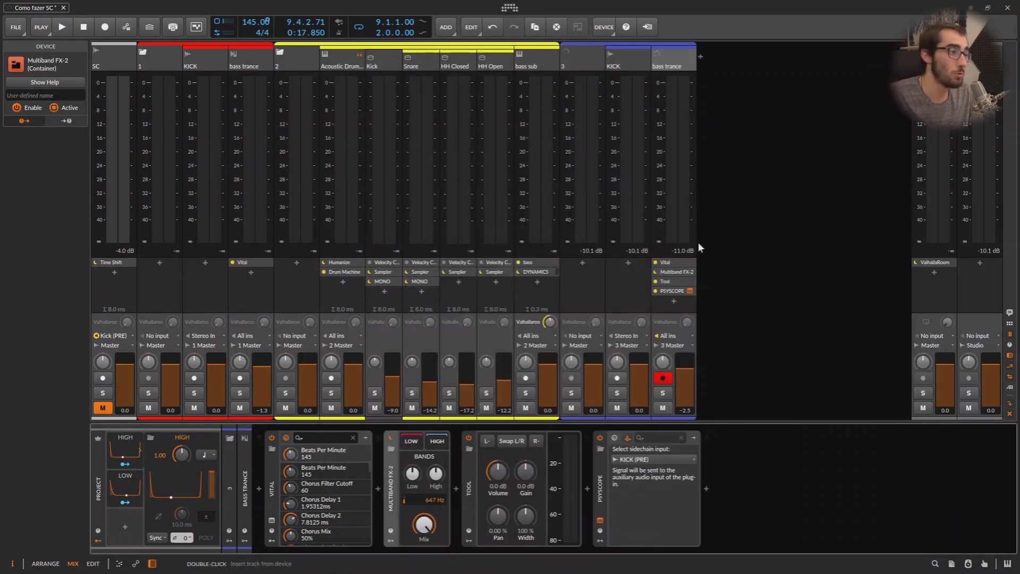
pyautogui.moveTo(440, 500)
pyautogui.mouseDown()
pyautogui.moveTo(440, 523)
pyautogui.moveTo(438, 494)
pyautogui.mouseUp()
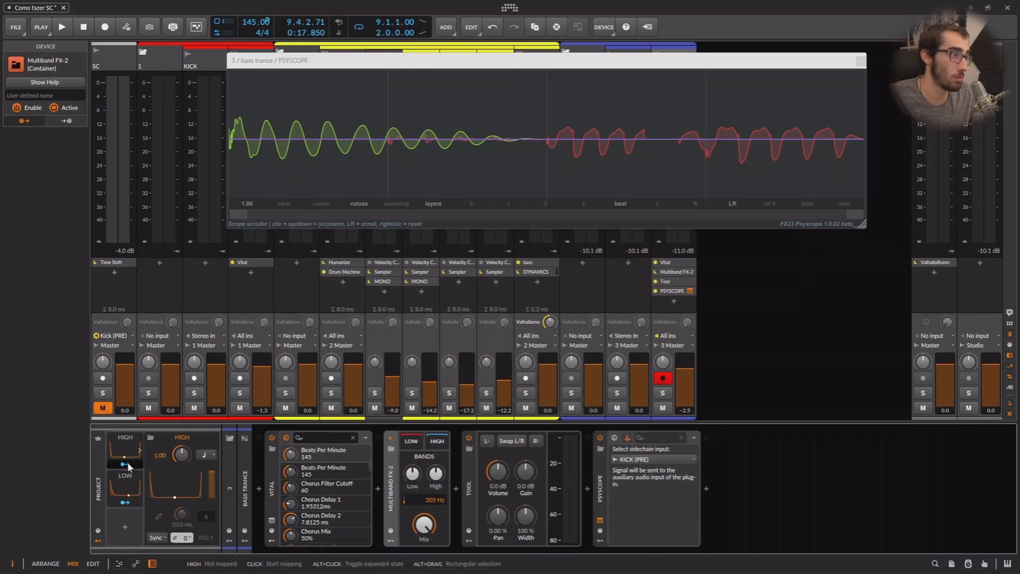
# Step: Move the existing Tool into the Low band of Multiband FX-2 and add a new Tool to its High band
pyautogui.moveTo(469, 486); pyautogui.dragTo(412, 442)
pyautogui.click(436, 441)
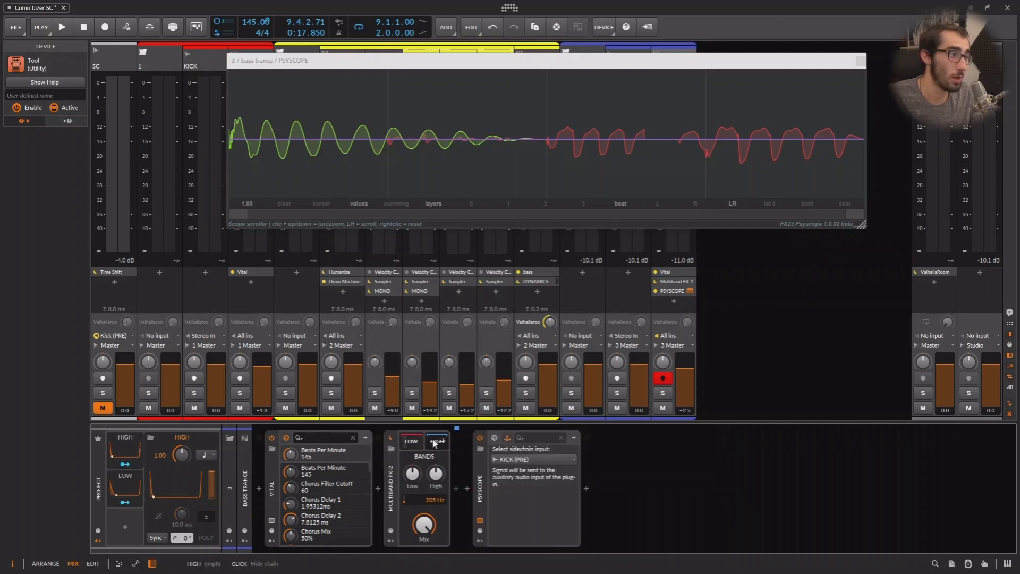
pyautogui.click(455, 489)
pyautogui.write('Tool')
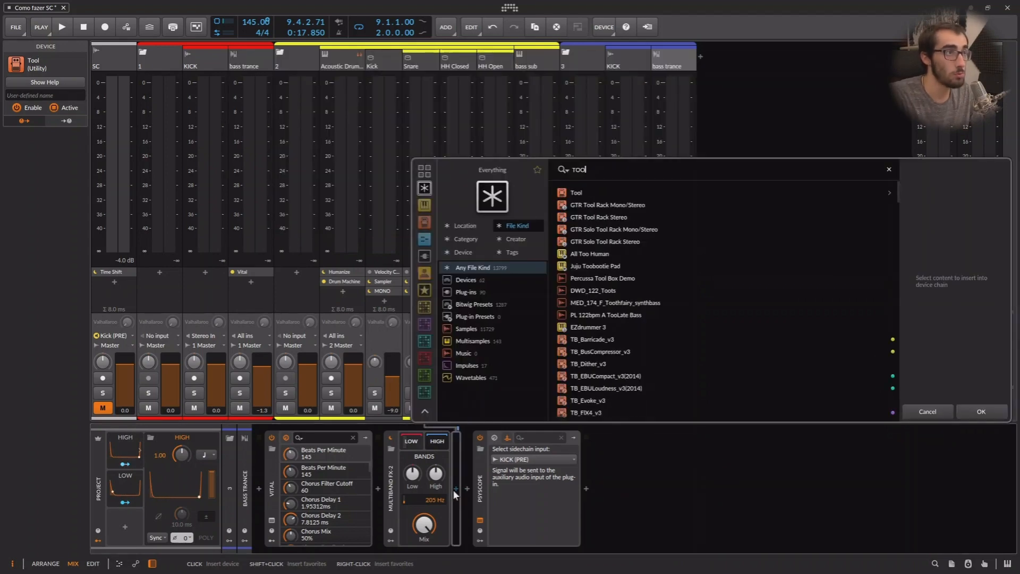
pyautogui.press('Return')
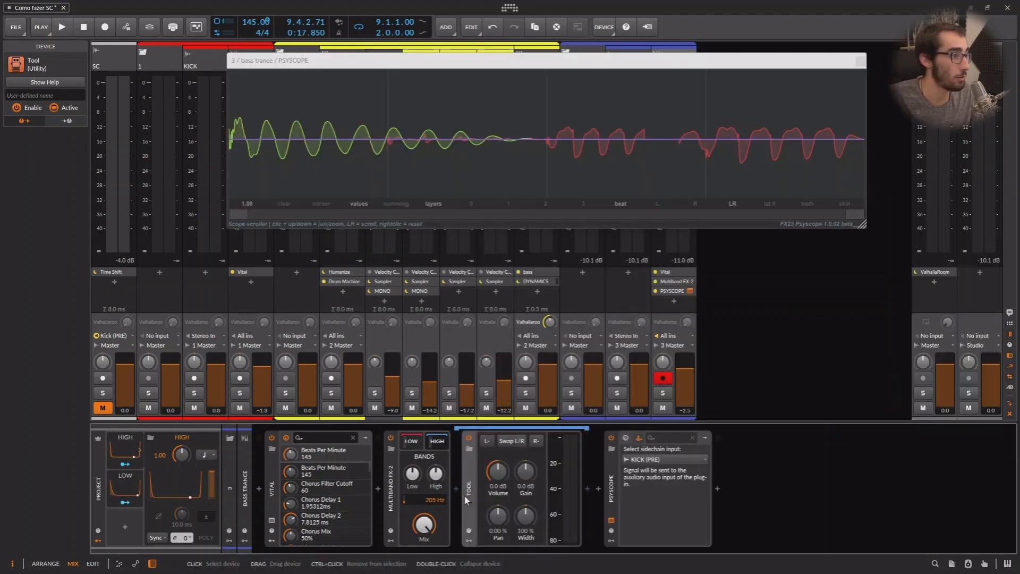
# Step: Map the HIGH modulator negatively to the Volume of the High band's Tool and play the loop to check the ducking
pyautogui.click(125, 464)
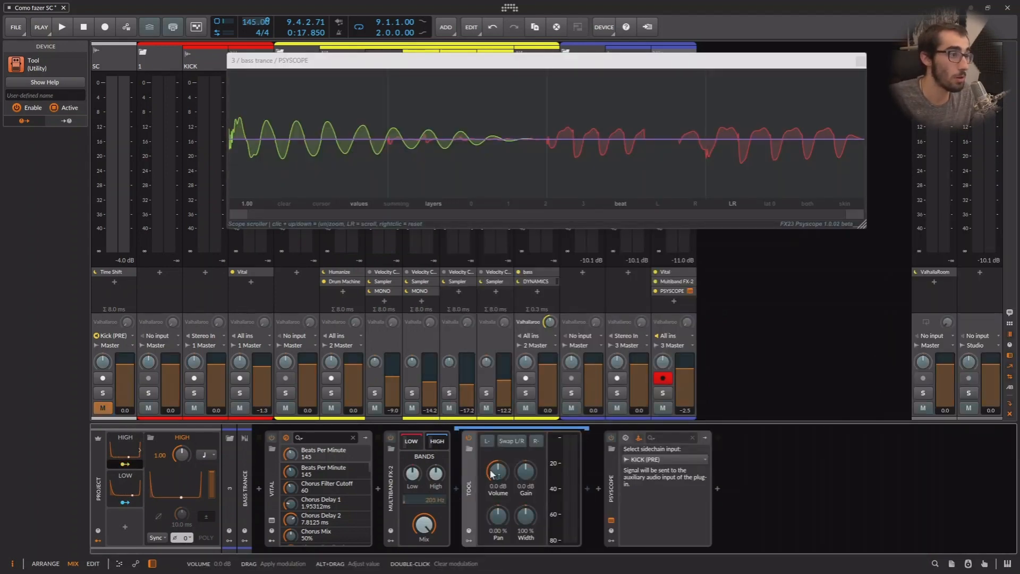
pyautogui.moveTo(497, 471); pyautogui.dragTo(497, 494)
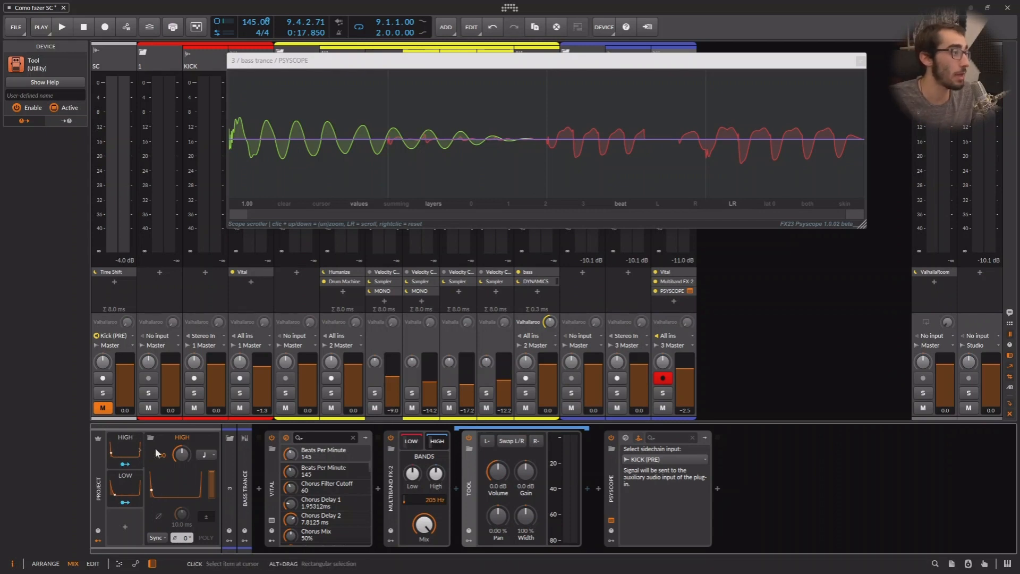
pyautogui.click(737, 320)
pyautogui.press('space')
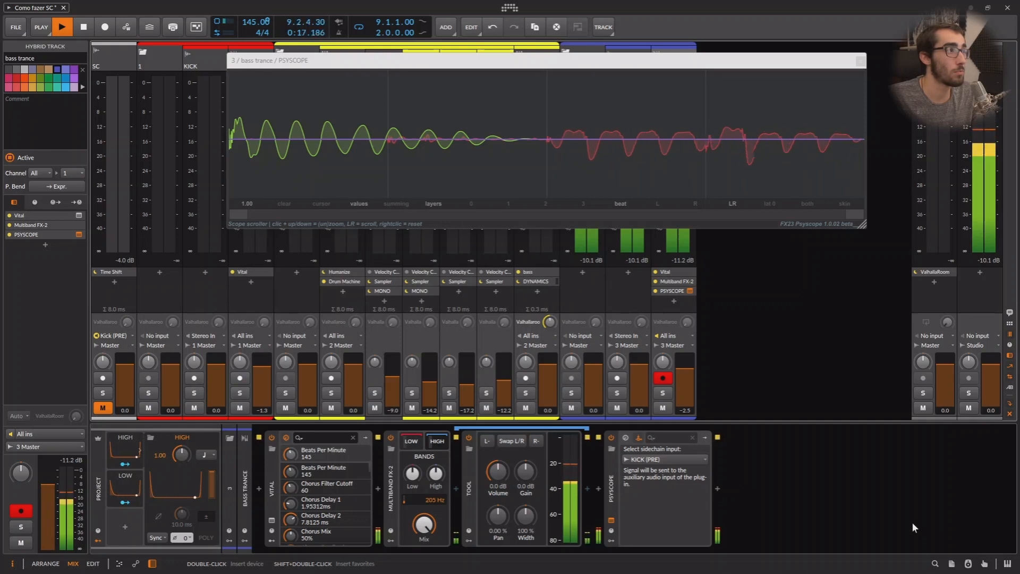
pyautogui.press('space')
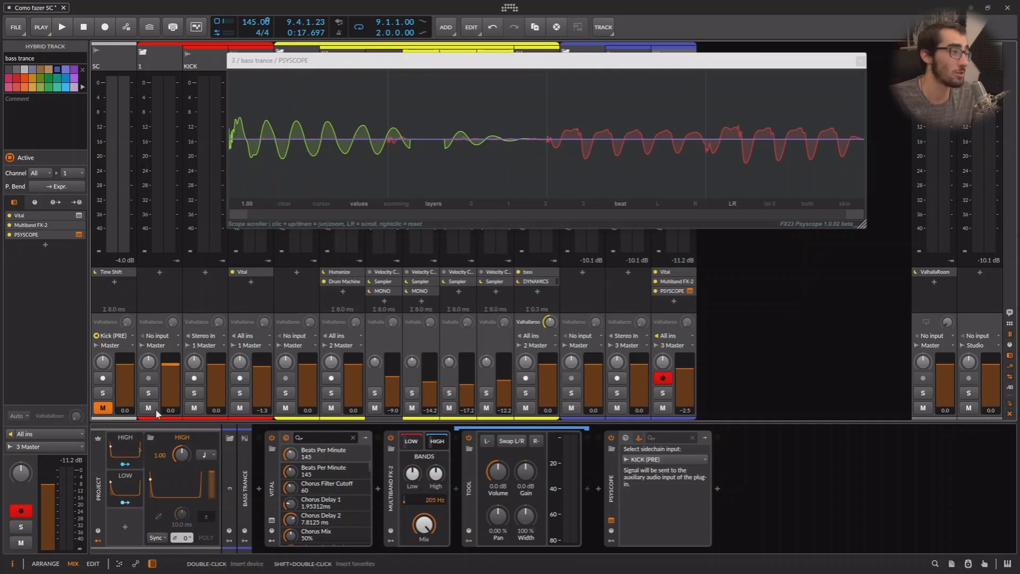
# Step: Lengthen the initial fall of the LOW curve by moving its first low point to about seven sixteenths of the cycle
pyautogui.click(164, 477)
pyautogui.click(129, 480)
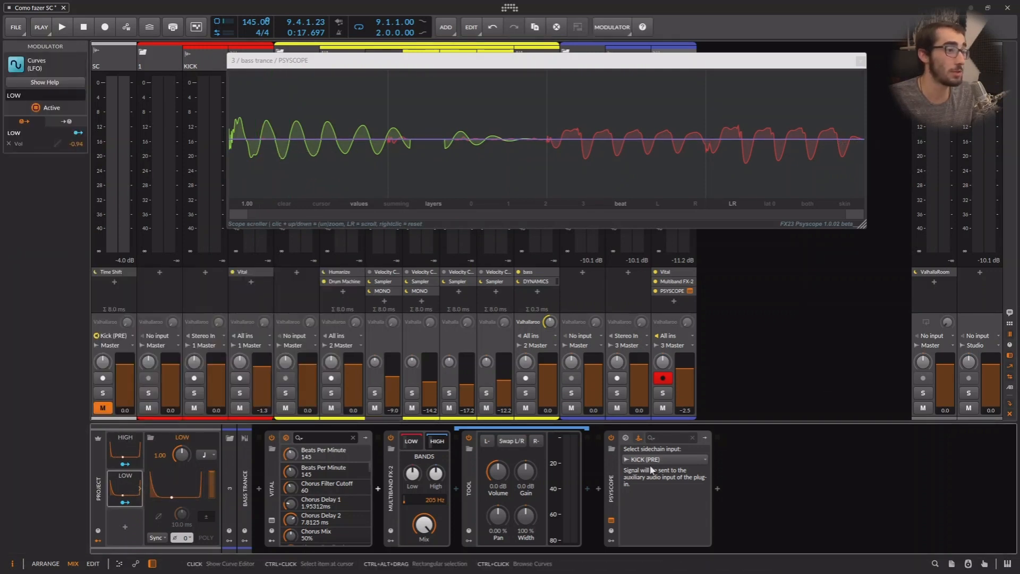
pyautogui.click(170, 491)
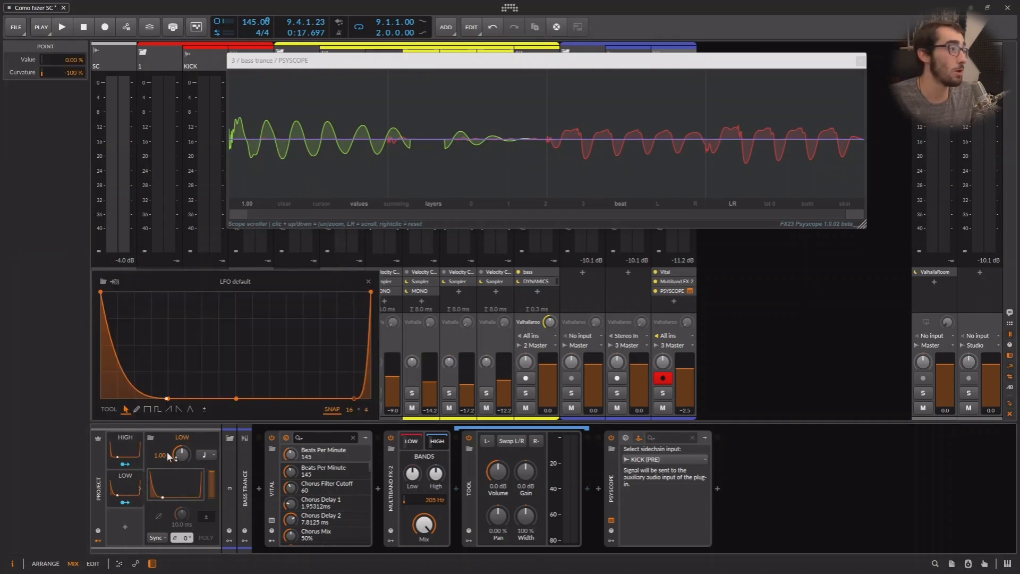
pyautogui.moveTo(169, 405); pyautogui.dragTo(219, 406)
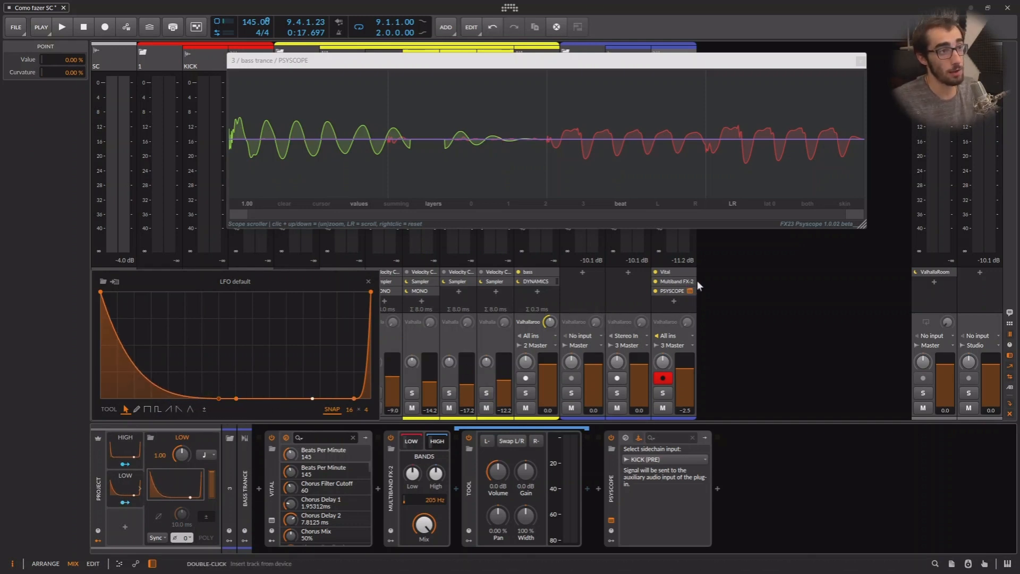
# Step: View the Vital synth, and compare the loop's playback with Multiband FX-2 deactivated and reactivated
pyautogui.click(273, 521)
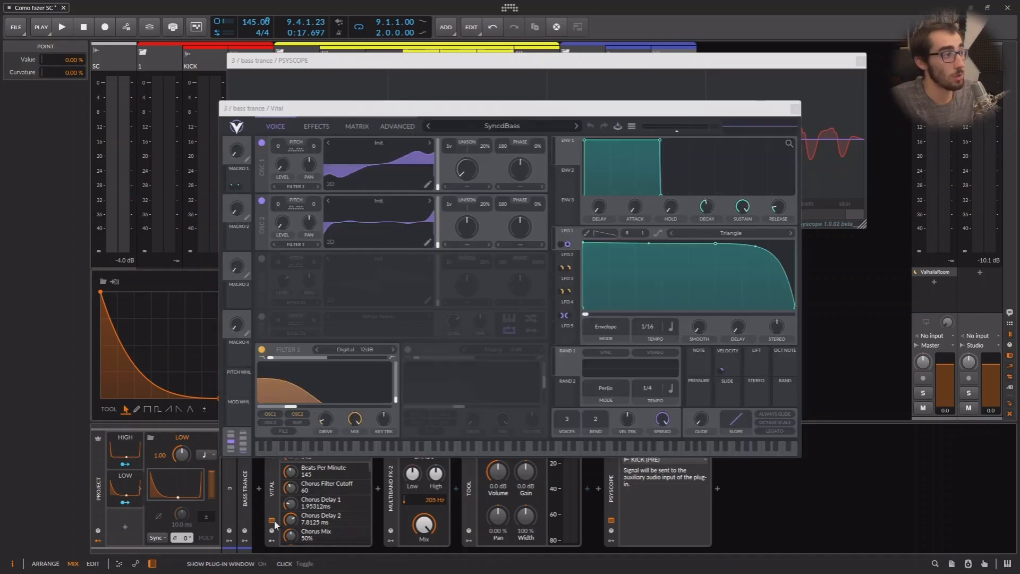
pyautogui.click(272, 520)
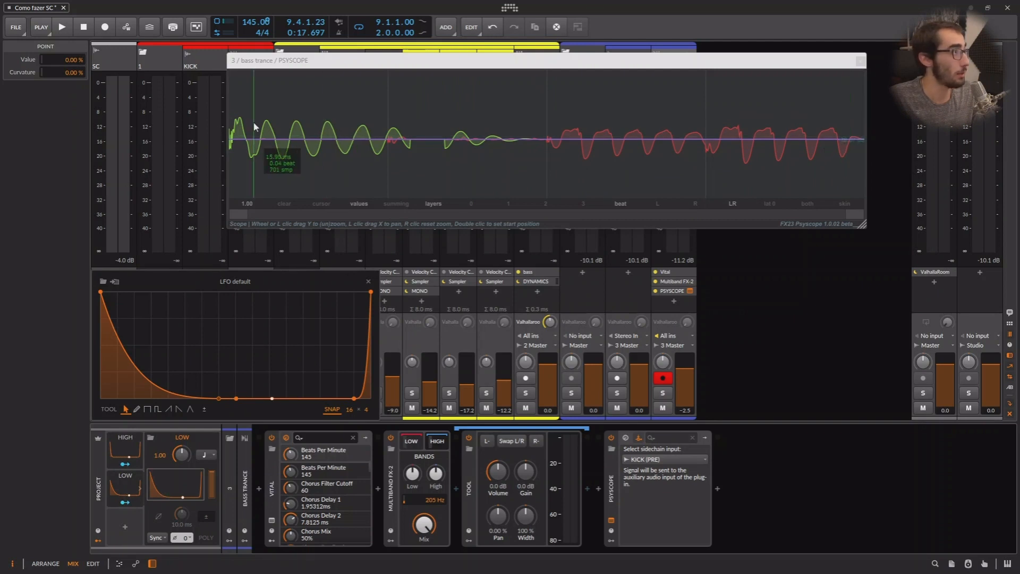
pyautogui.click(785, 509)
pyautogui.press('space')
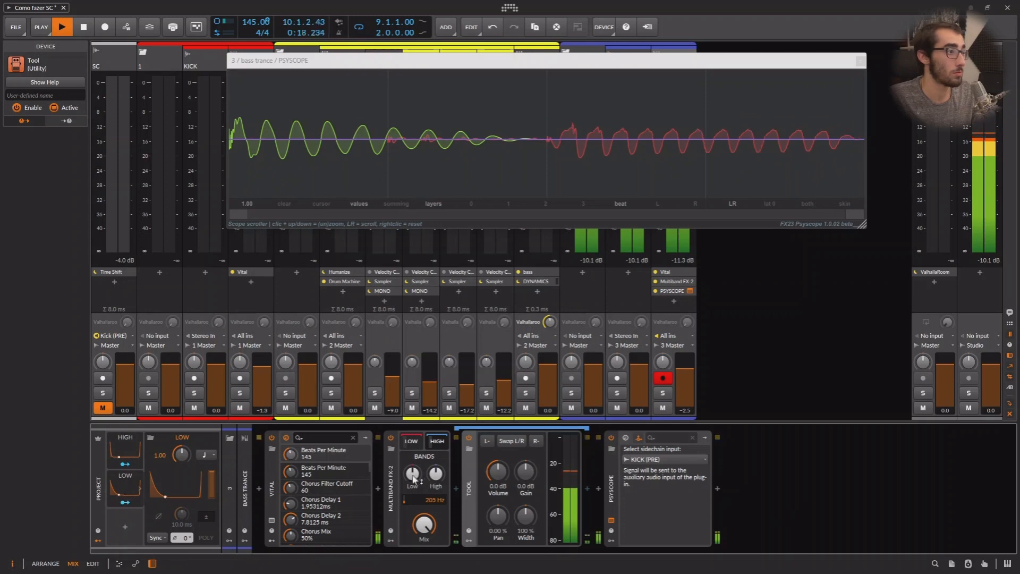
pyautogui.click(392, 501)
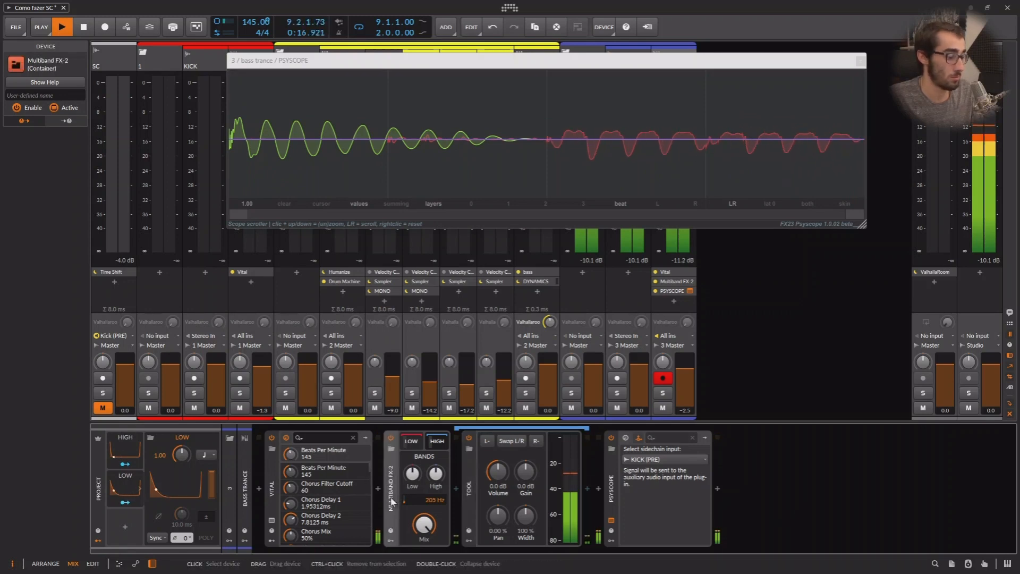
pyautogui.hotkey('alt', 'a')
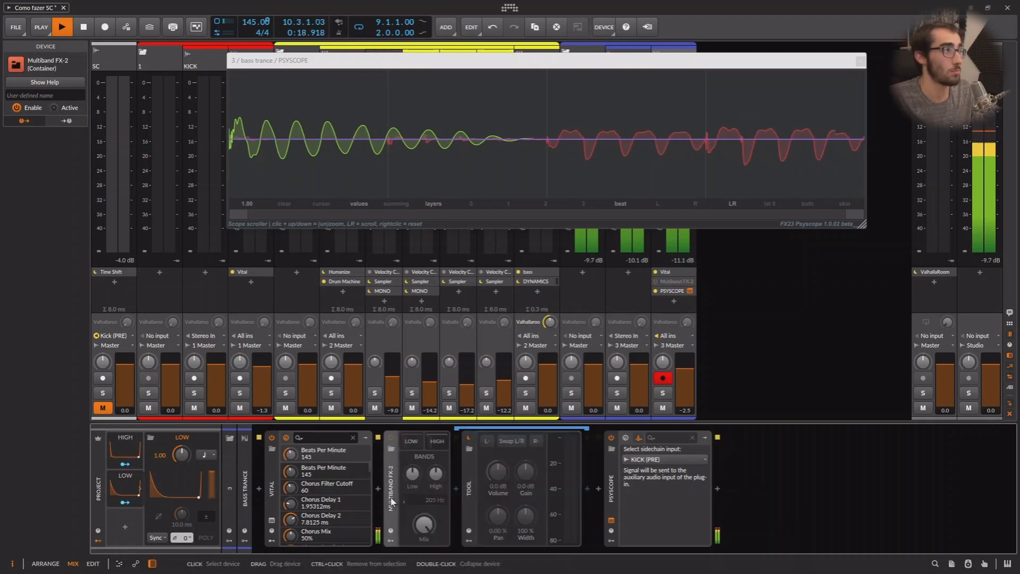
pyautogui.hotkey('alt', 'a')
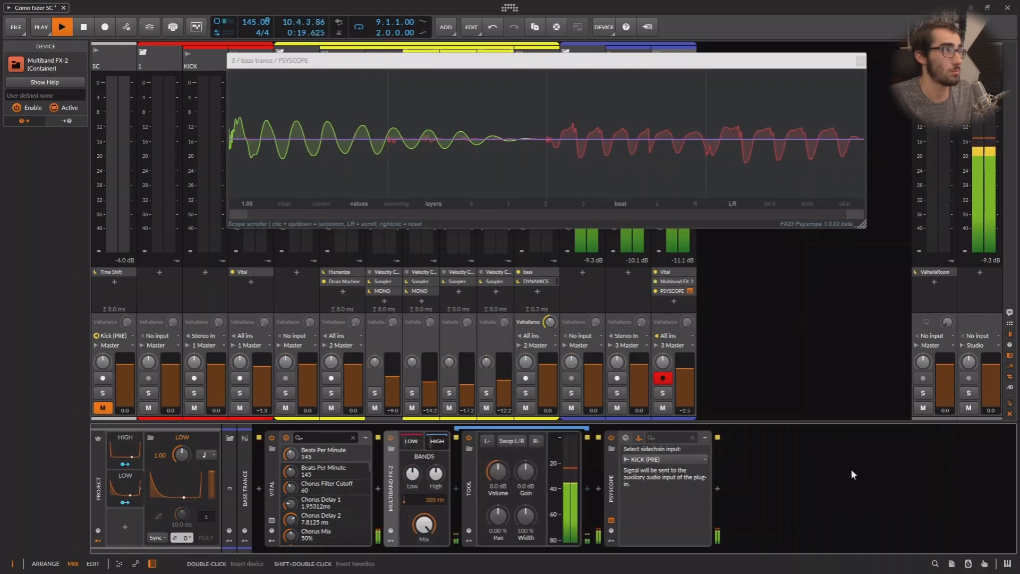
pyautogui.press('space')
# Step: Set the LOW curve's horizontal snap grid to 42 divisions and move its last low point slightly earlier
pyautogui.click(183, 491)
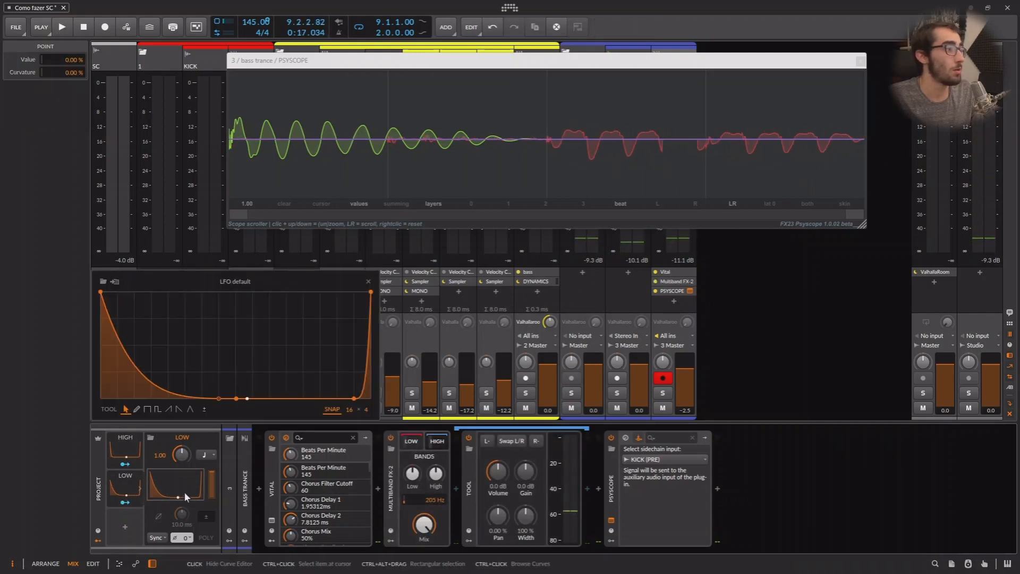
pyautogui.click(352, 396)
pyautogui.moveTo(354, 398)
pyautogui.mouseDown()
pyautogui.moveTo(363, 402)
pyautogui.moveTo(354, 409)
pyautogui.mouseUp()
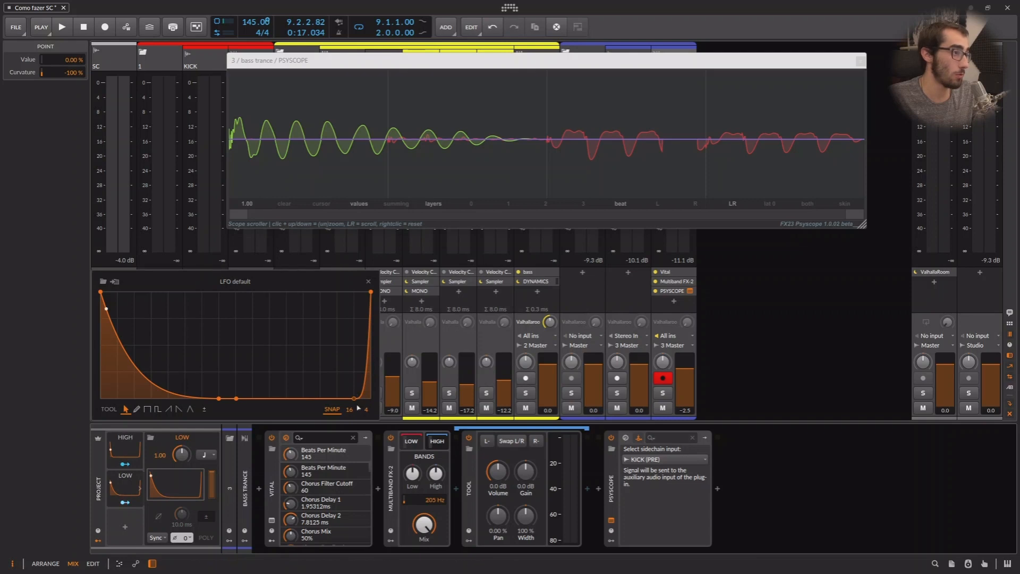
pyautogui.moveTo(349, 409)
pyautogui.mouseDown()
pyautogui.moveTo(349, 396)
pyautogui.moveTo(363, 397)
pyautogui.moveTo(352, 397)
pyautogui.mouseUp()
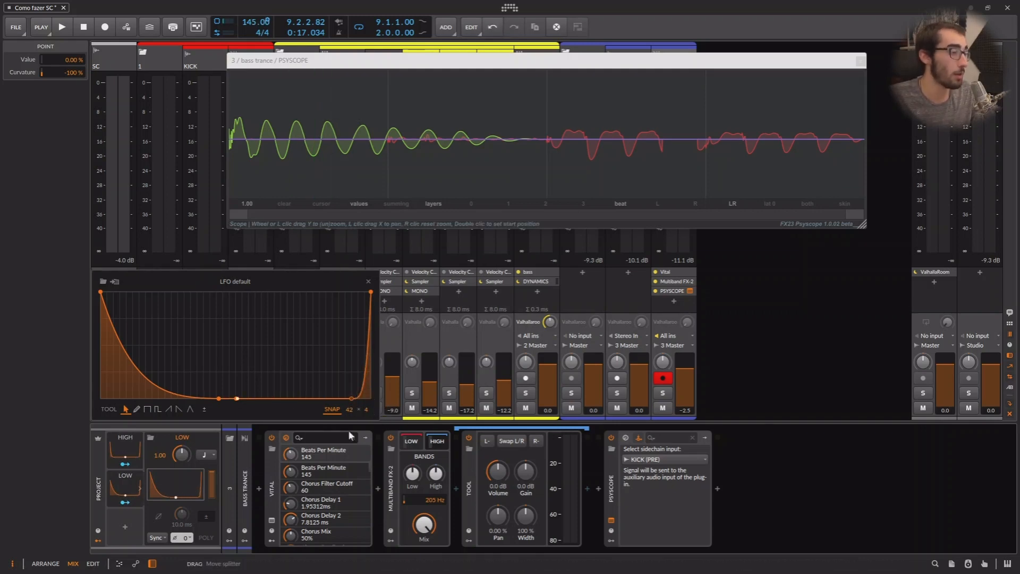
pyautogui.click(803, 476)
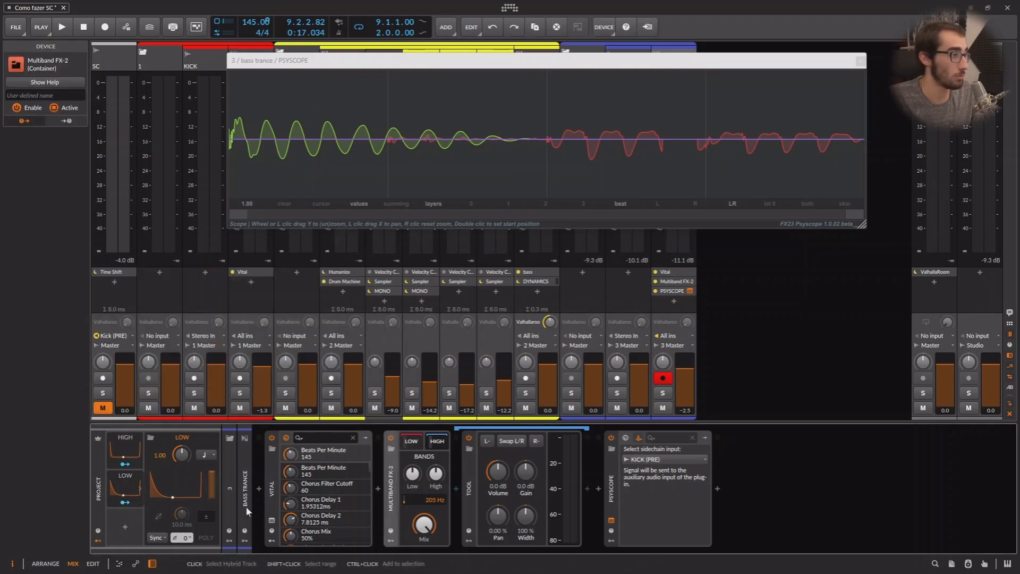